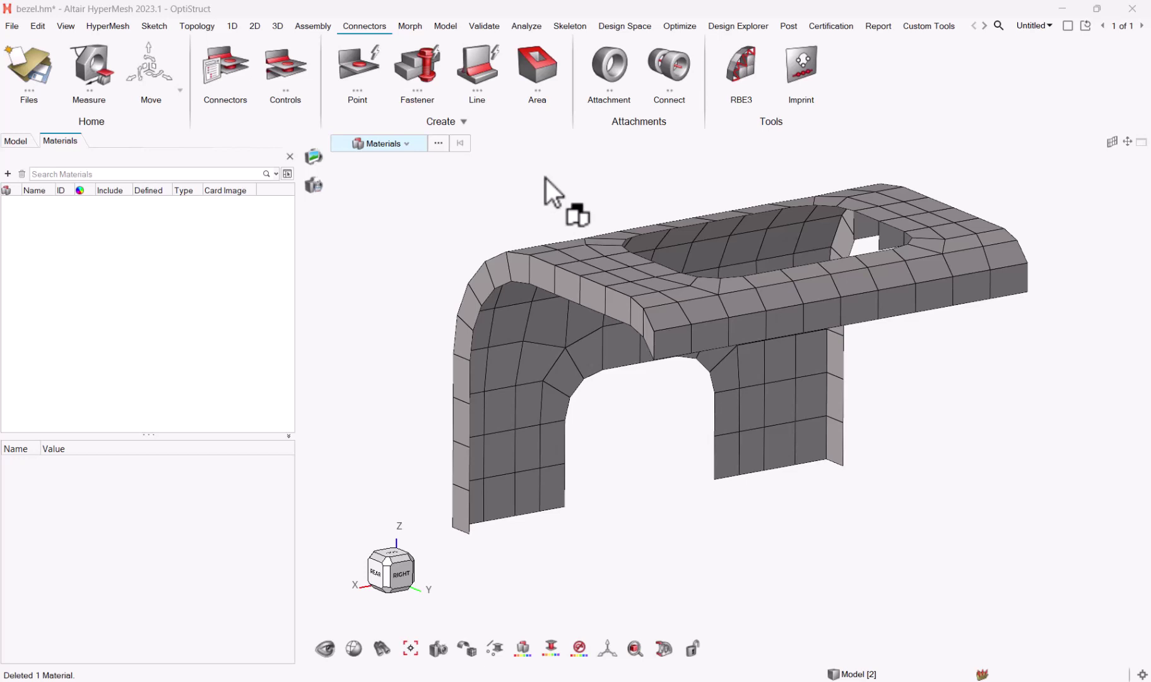
Create a new material and name it Steel
right_click(215, 278)
left_click(237, 282)
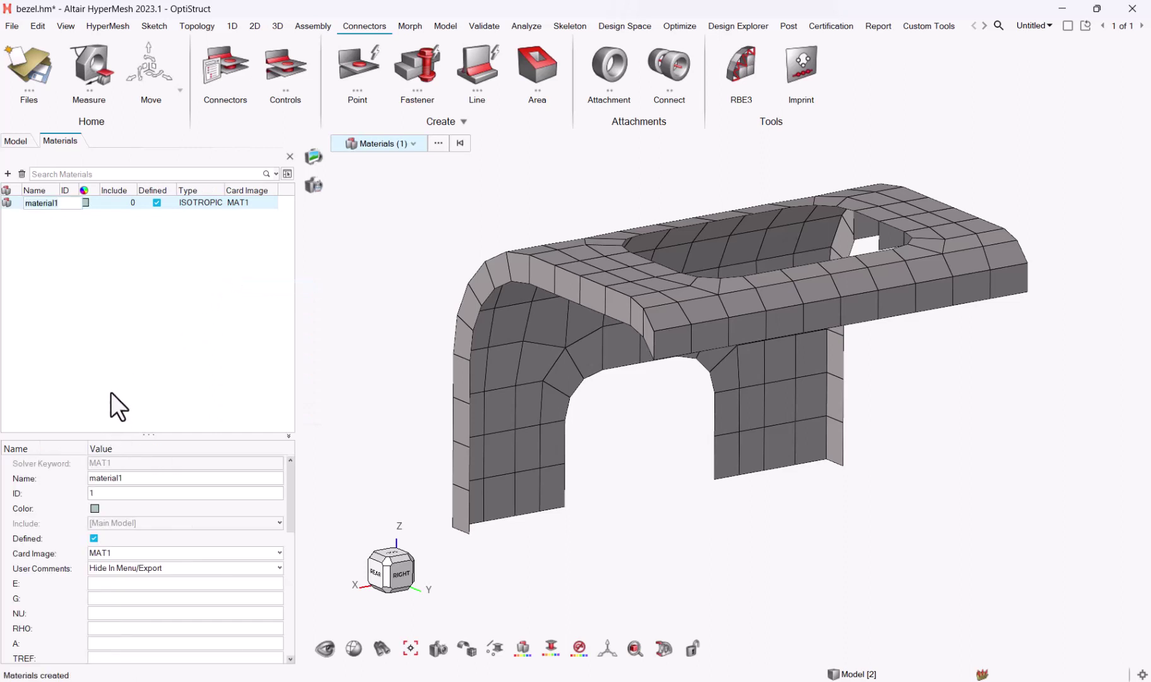
type("Steel")
key("Return")
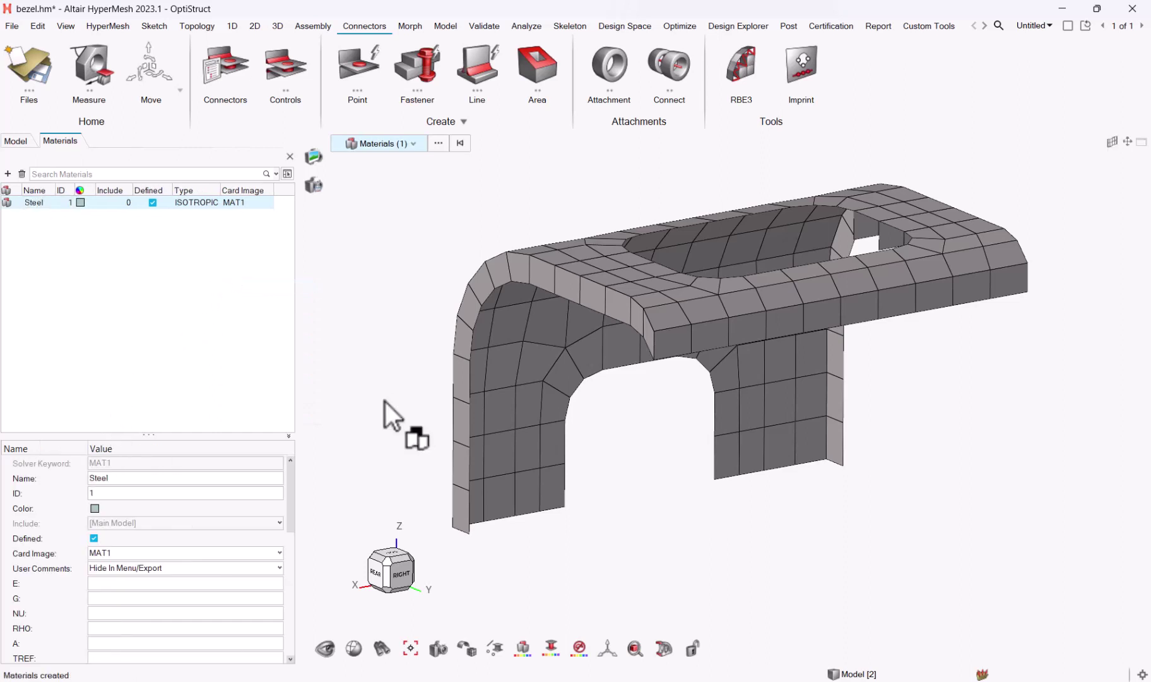
Set the Steel material's E to 210000.0, NU to 0.3 and RHO to 7.85e-09
left_click(168, 568)
left_click(162, 582)
type("210000.0")
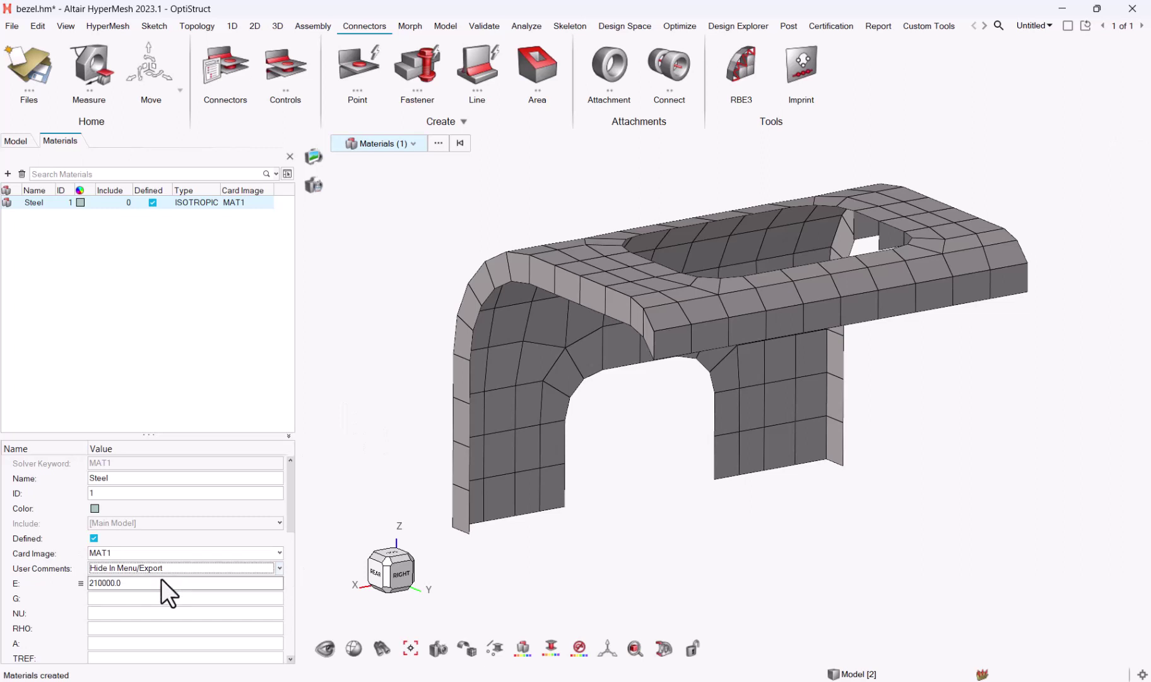
left_click(148, 598)
type("80769.2")
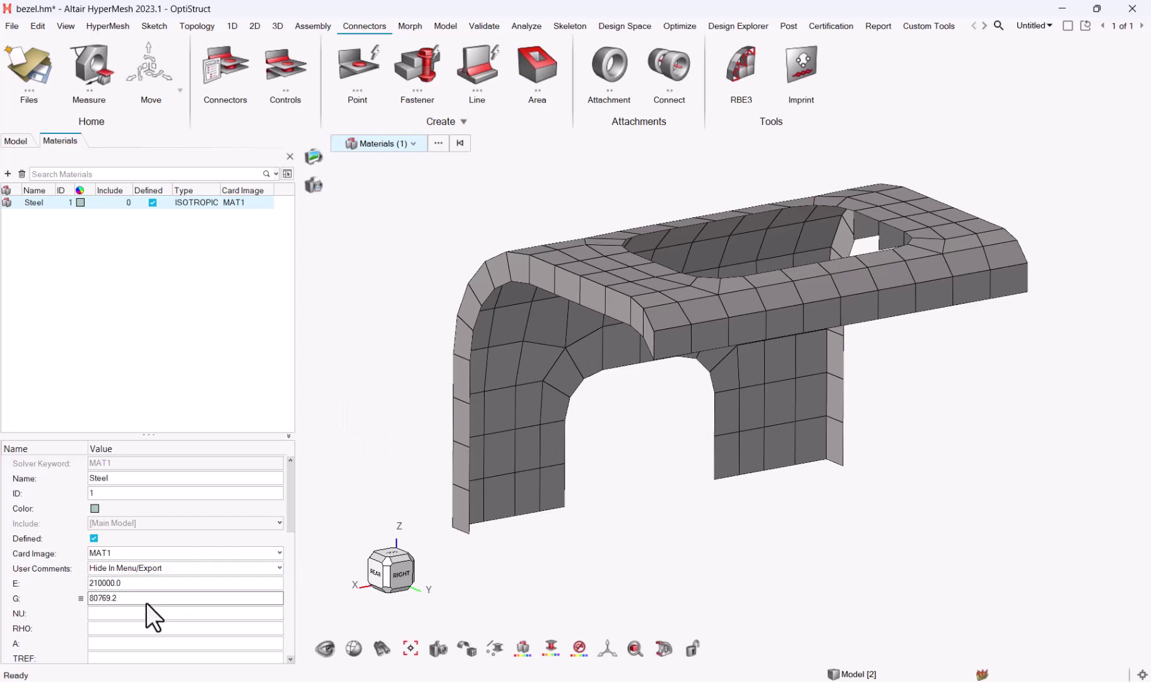
left_click(142, 612)
type("0.3")
left_click(133, 623)
type("7.85e-09")
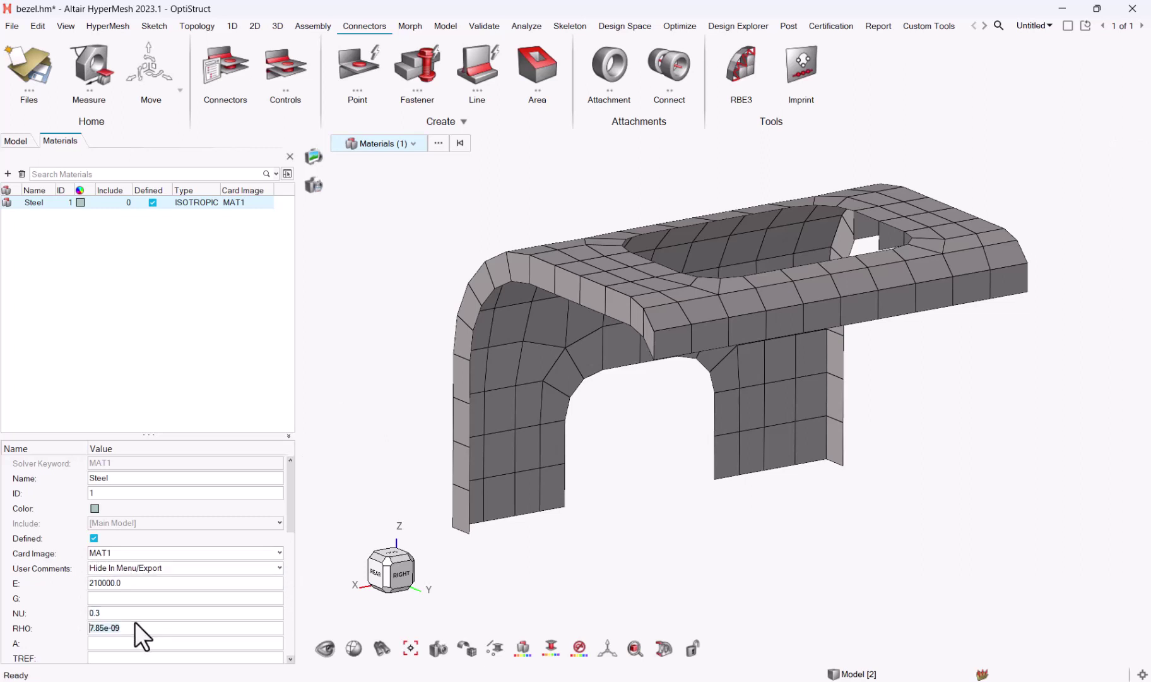
key("Return")
Save the Steel material to the library, including its OptiStruct Steel.fem representation, and delete it from the bezel model
right_click(37, 202)
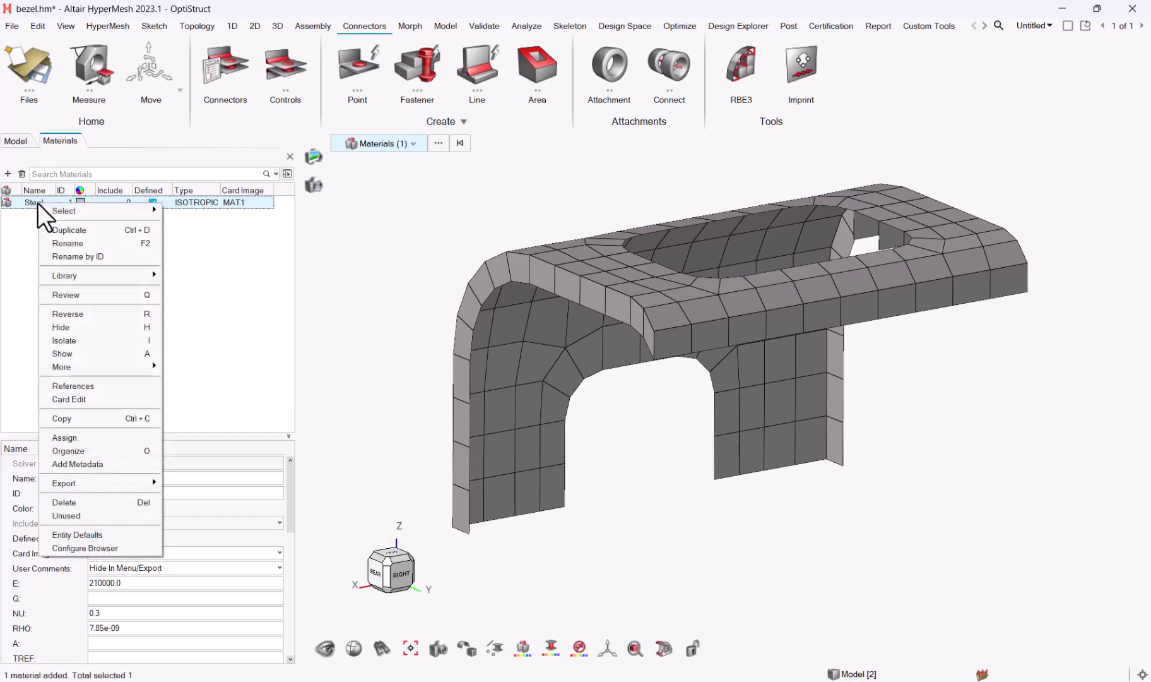
mouse_move(95, 271)
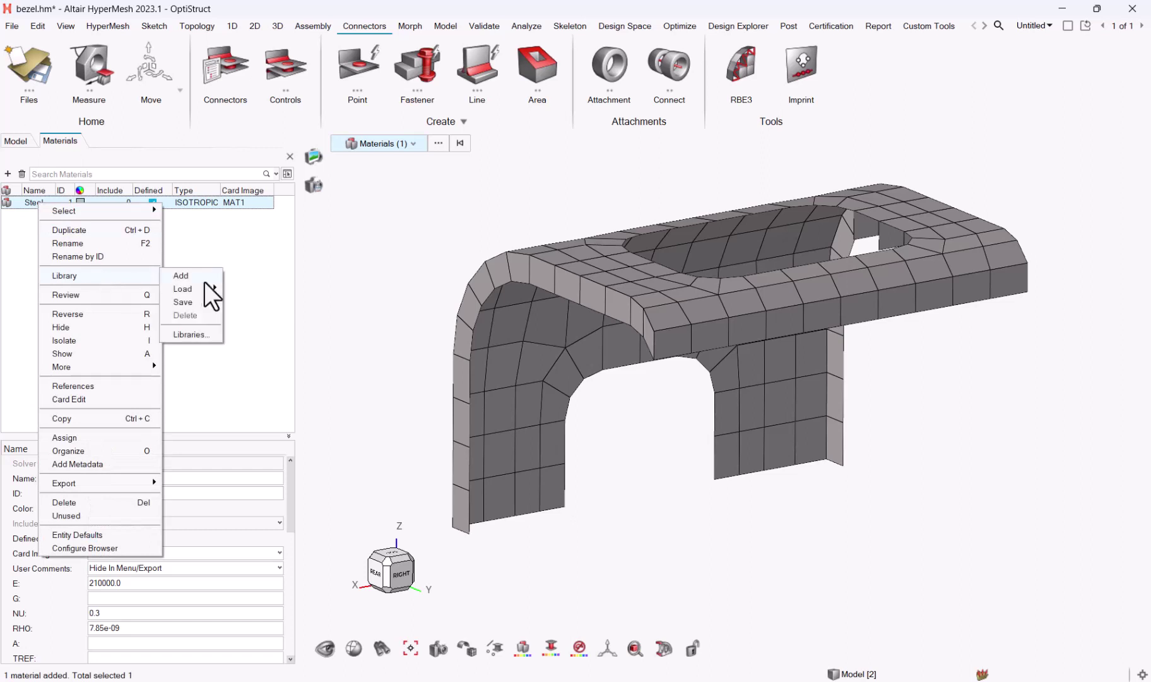
left_click(186, 302)
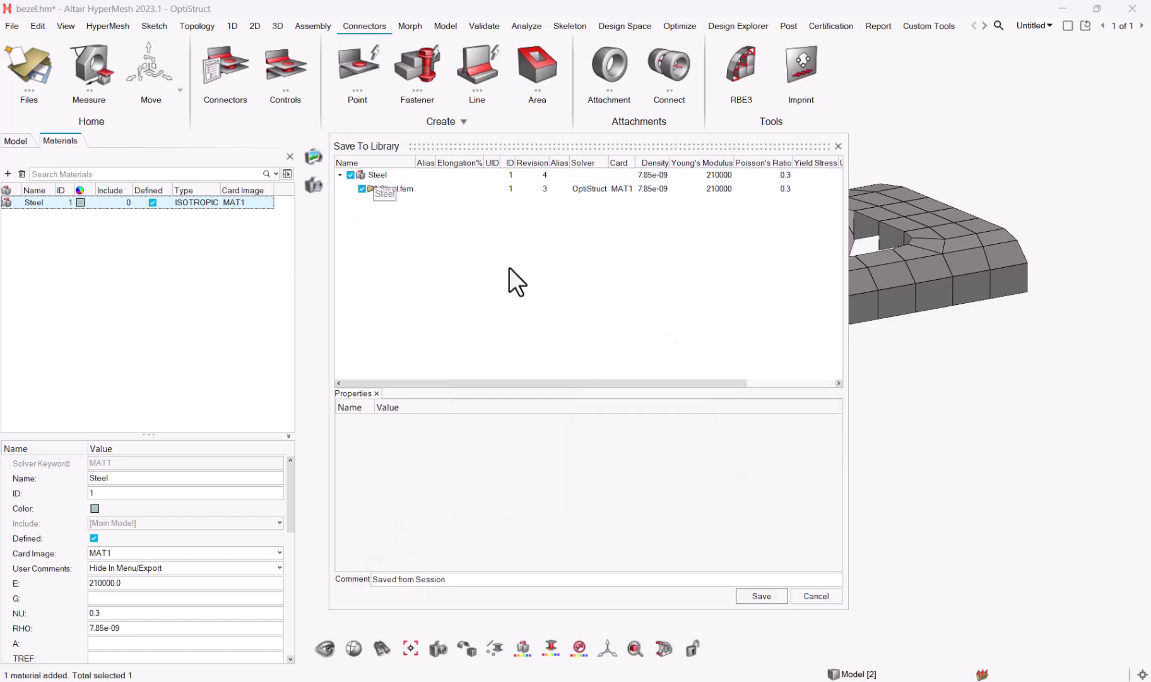
left_click(762, 596)
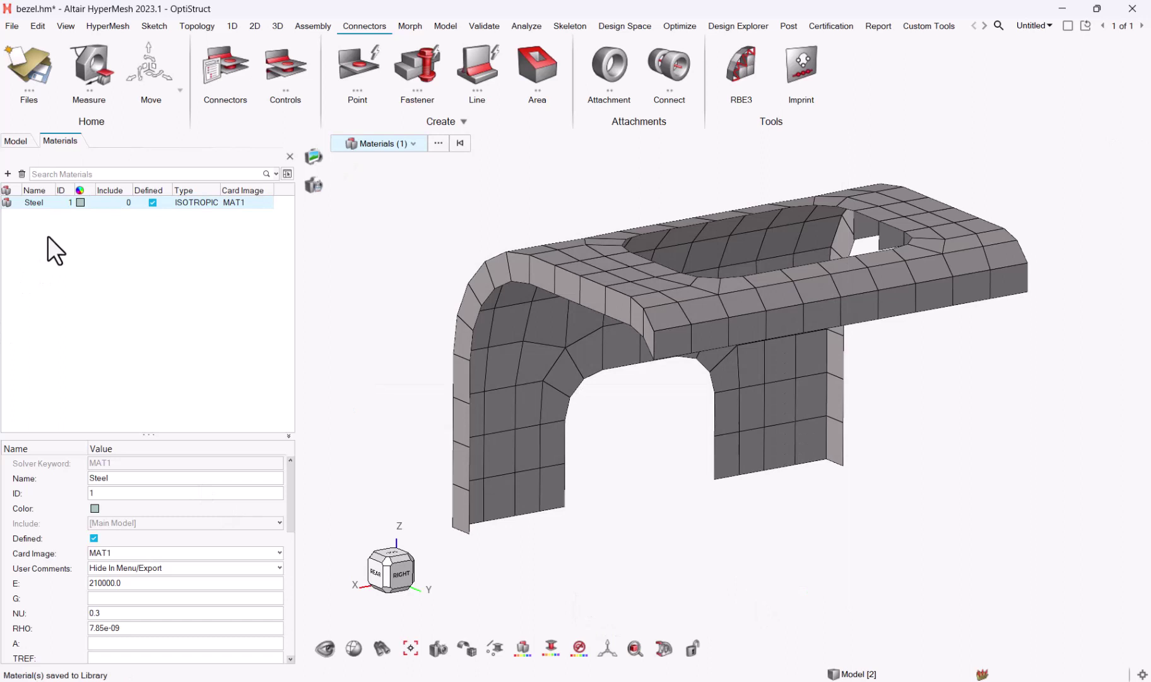
right_click(45, 204)
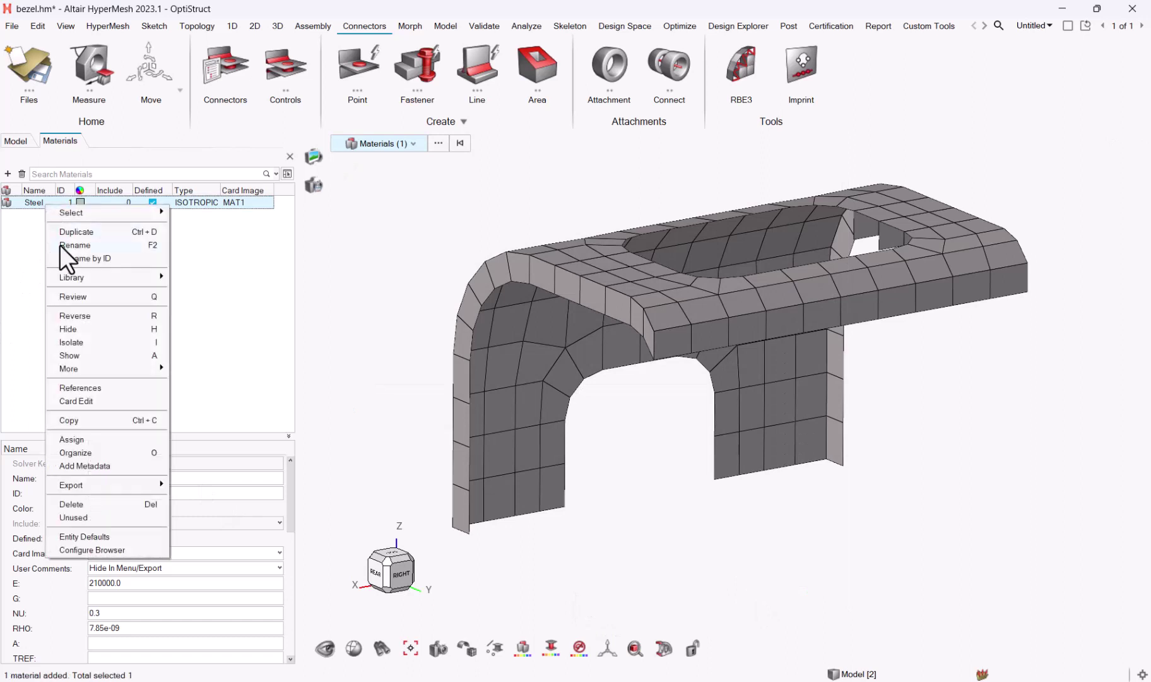
left_click(96, 502)
Filter the material library by the name Steel and load Steel.fem into the bezel model
right_click(89, 265)
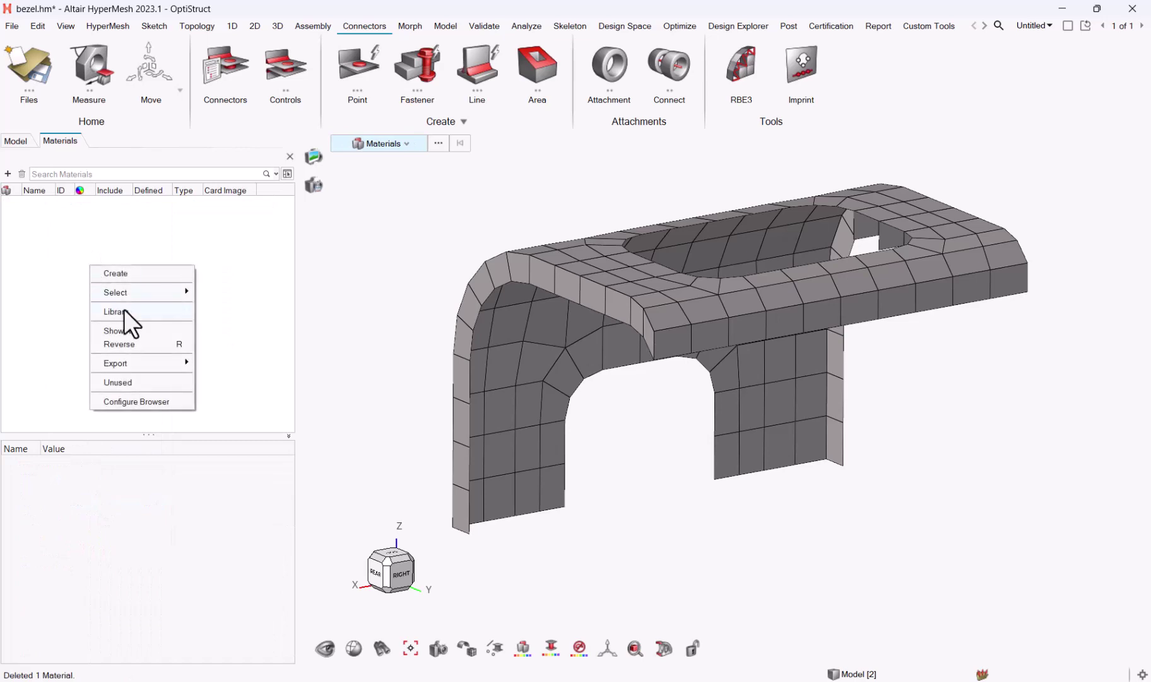
mouse_move(125, 310)
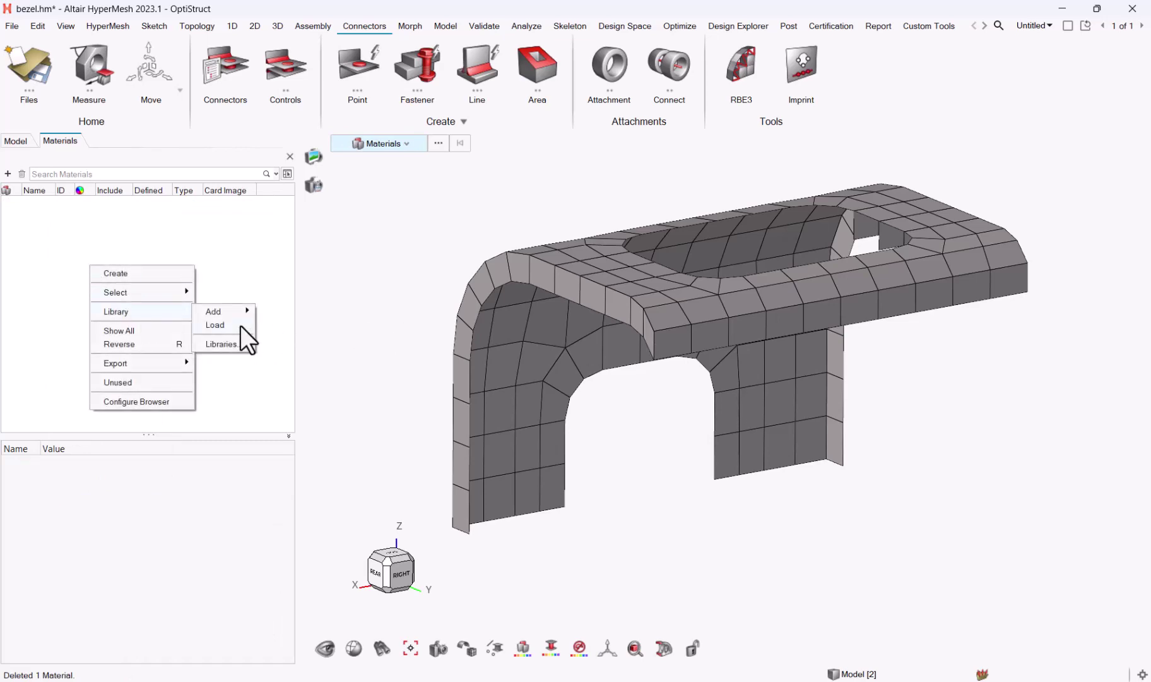
mouse_move(240, 325)
left_click(294, 351)
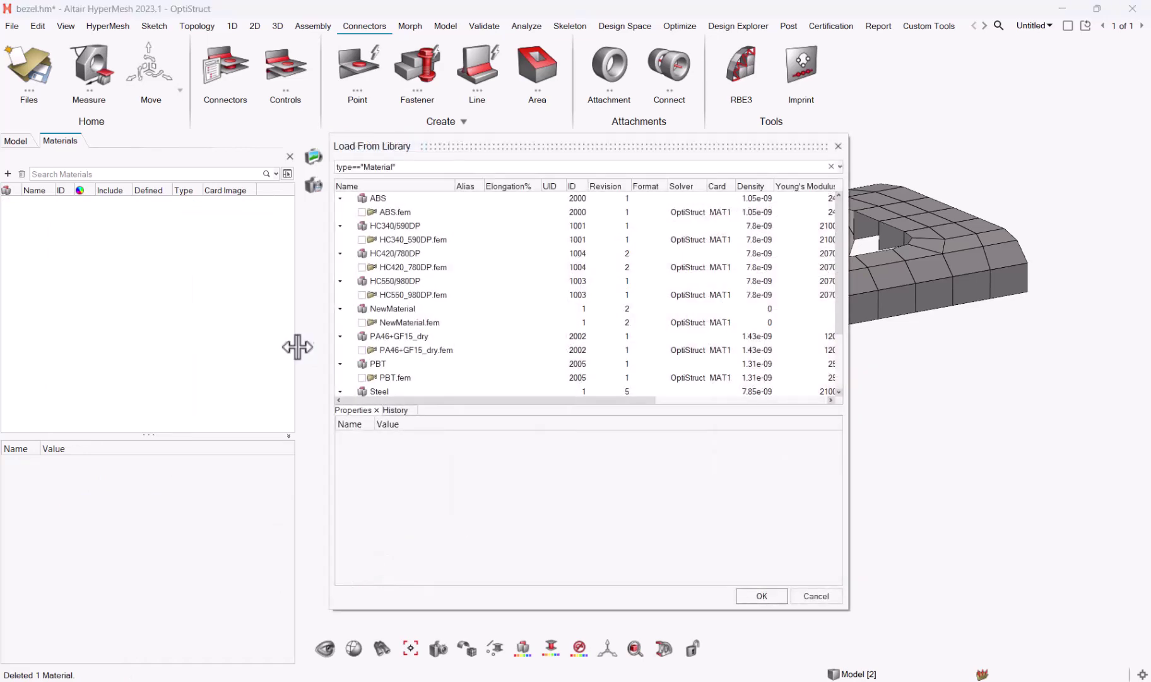
left_click(450, 185)
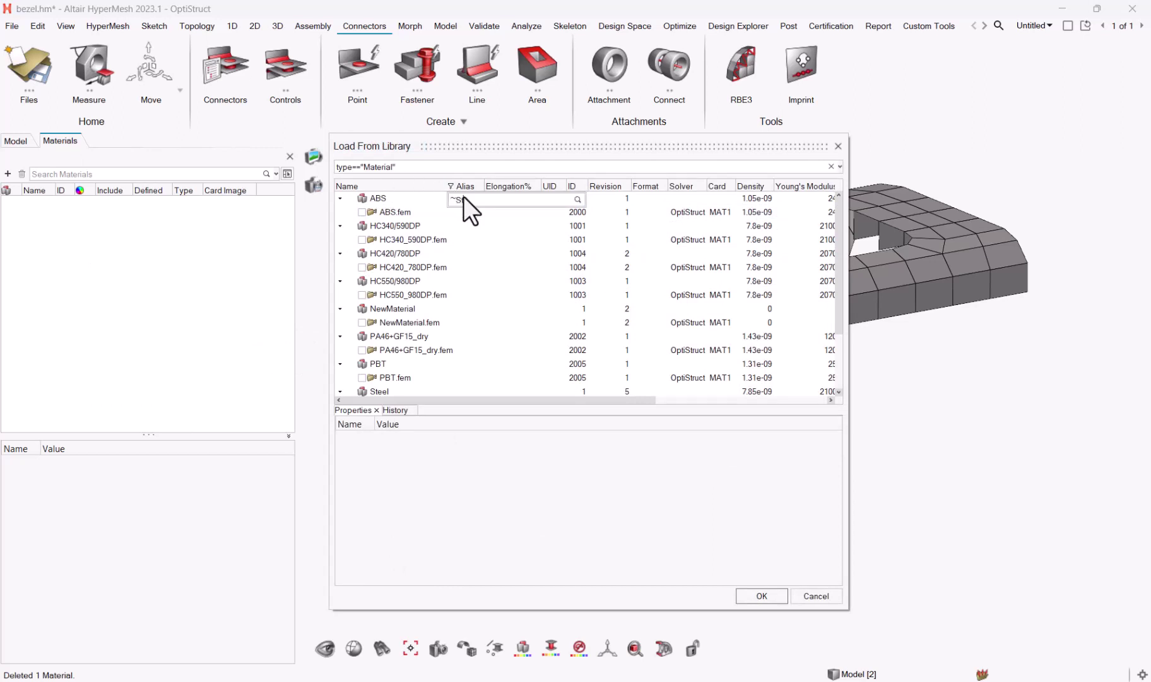
key("Return")
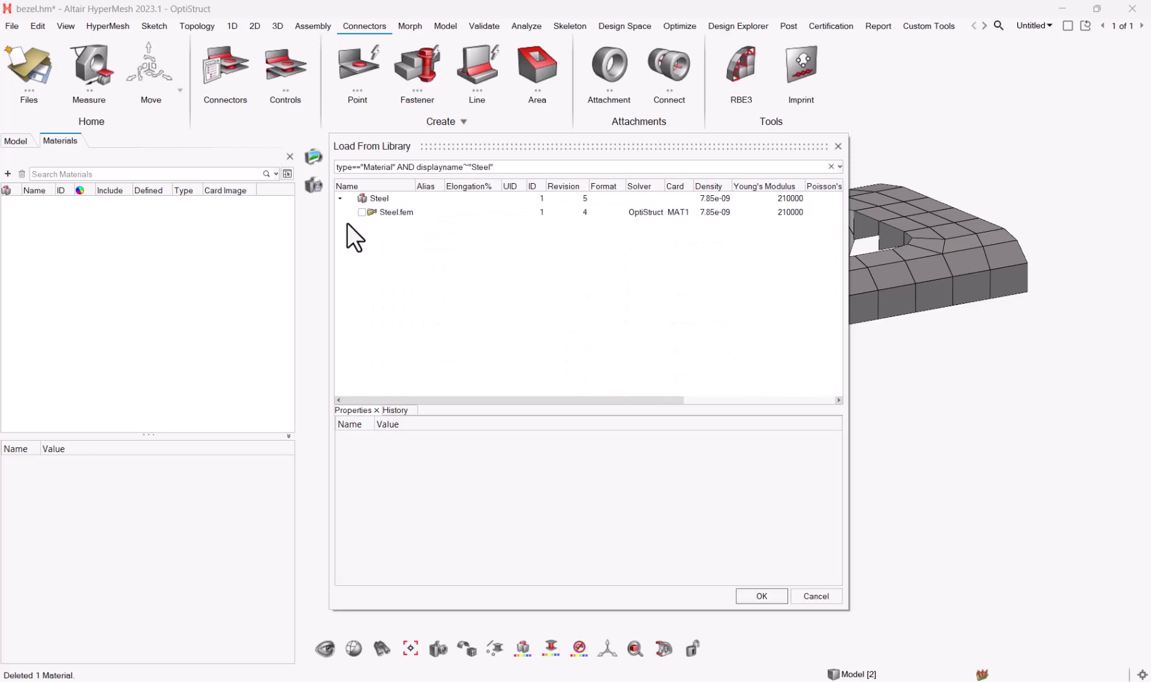
left_click(362, 212)
left_click(761, 594)
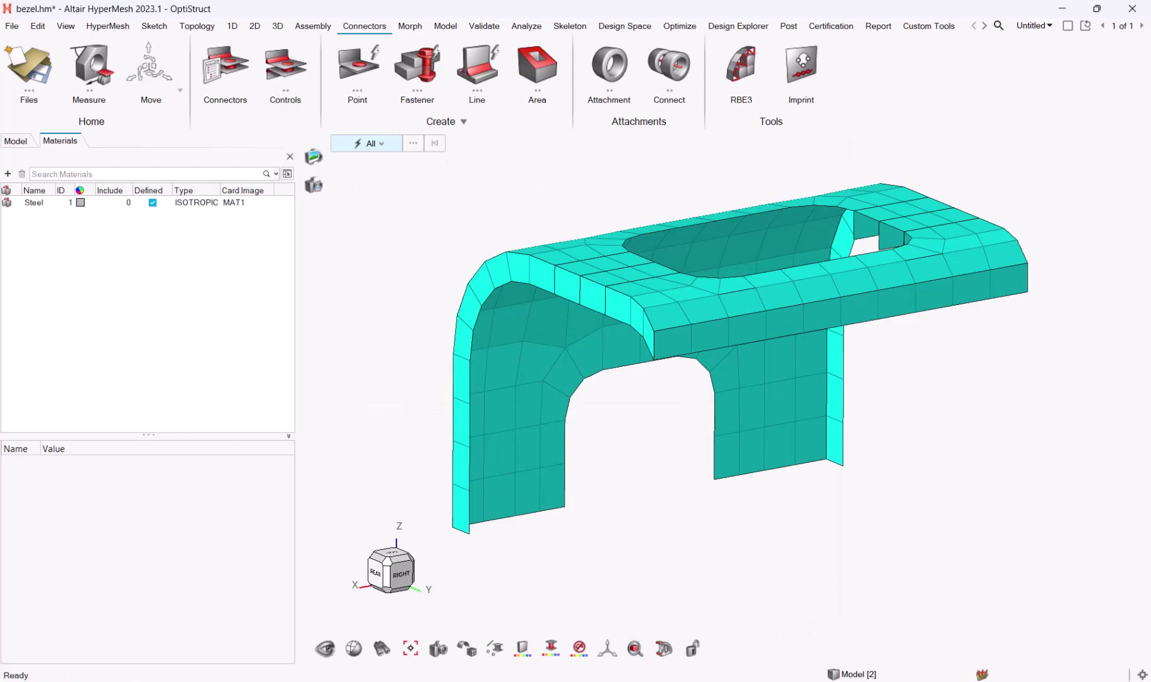
Switch to the empty HyperMesh session with the OptiStruct profile and show its list of materials
mouse_move(825, 680)
left_click(900, 622)
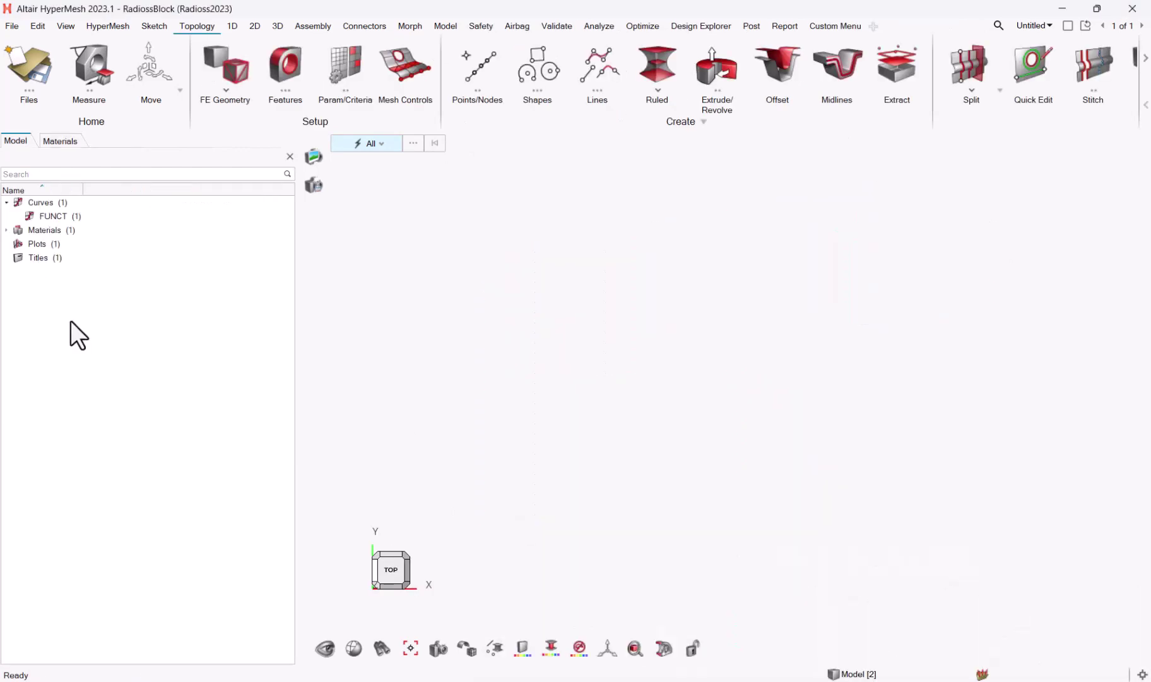
mouse_move(820, 678)
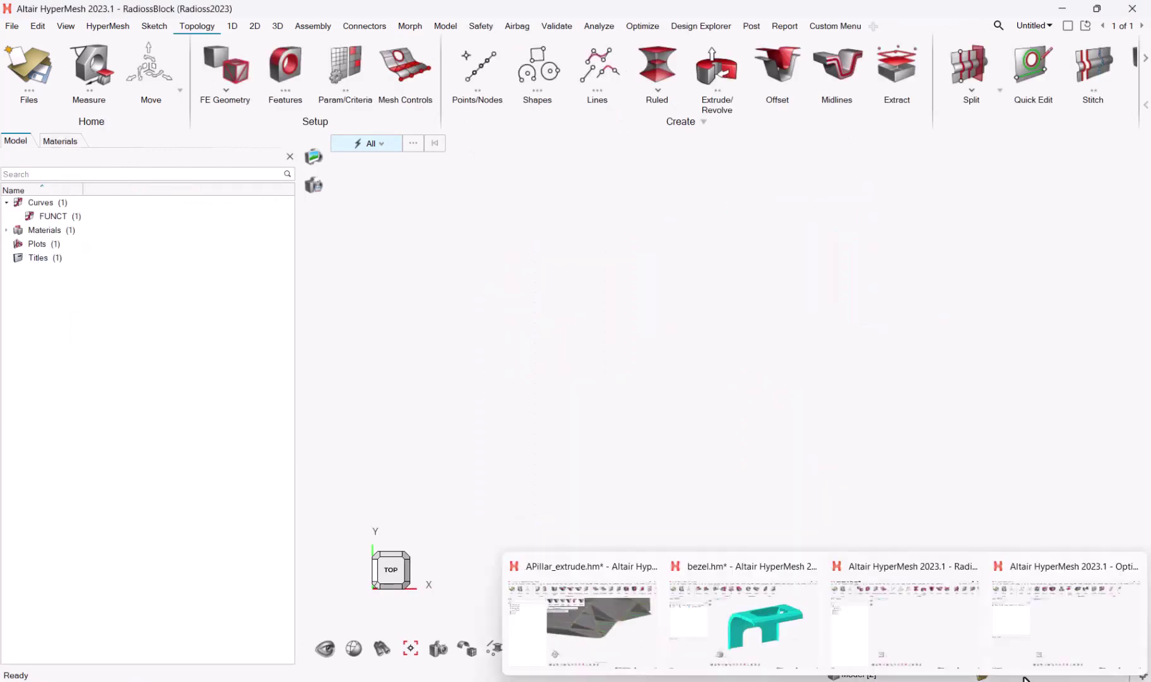
left_click(993, 619)
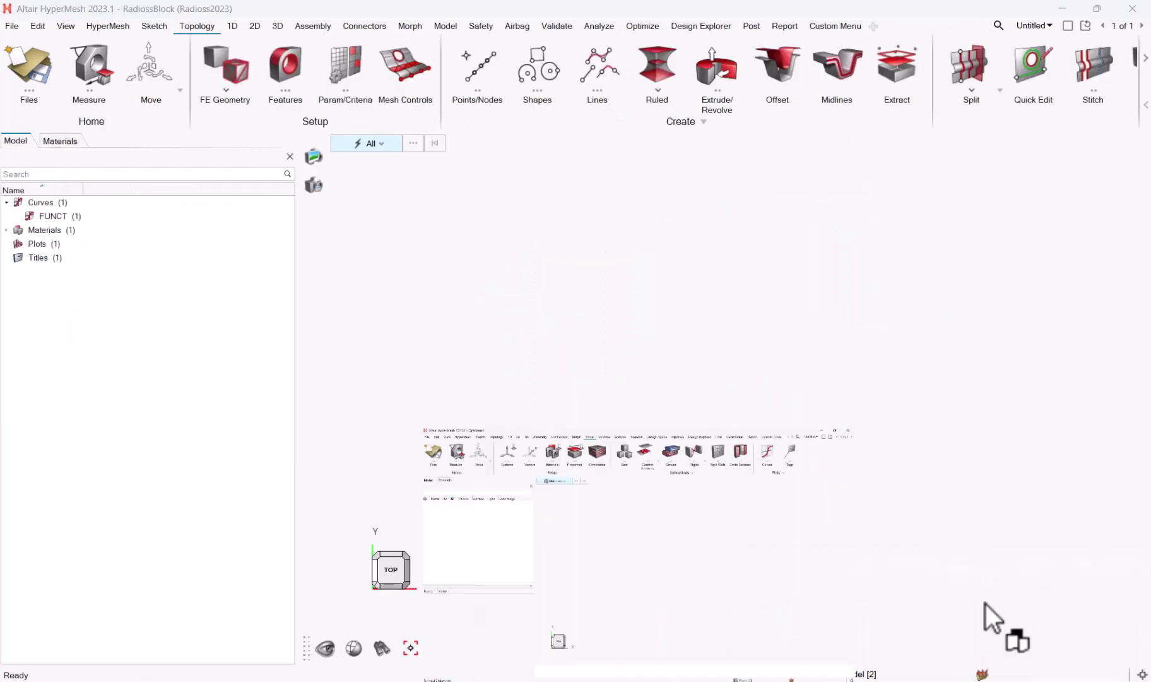
left_click(19, 141)
left_click(48, 139)
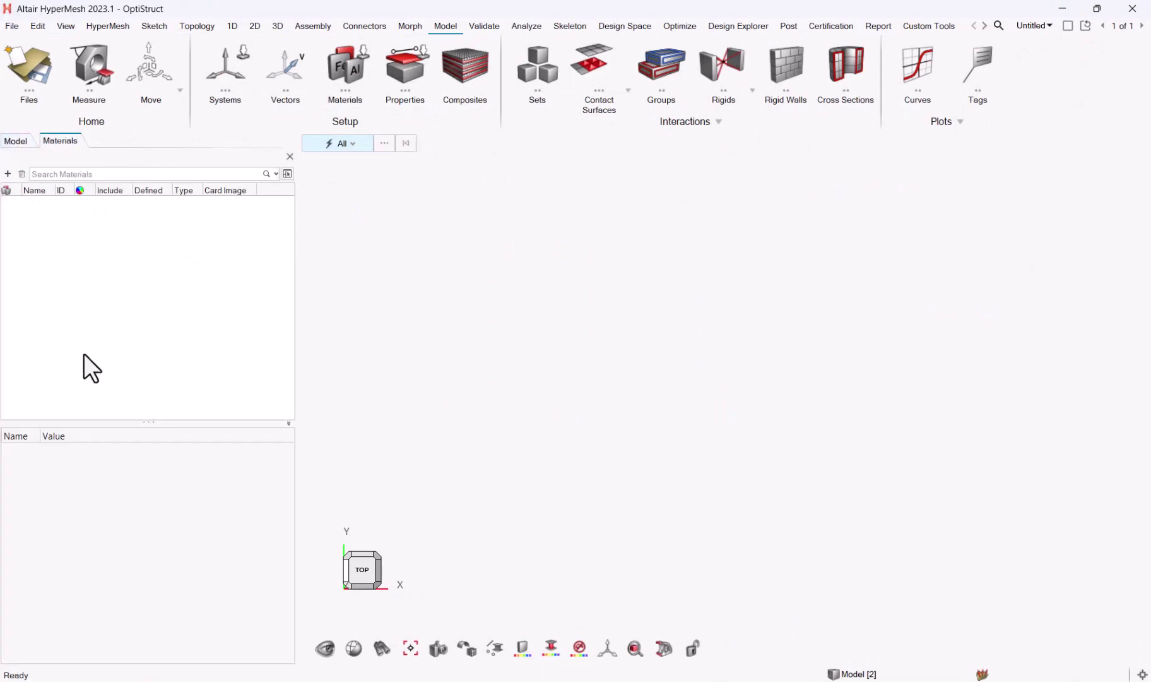
Load Steel.fem from the material library into the empty OptiStruct session, filtering by the name Steel, and dismiss the import messages
right_click(64, 257)
mouse_move(98, 304)
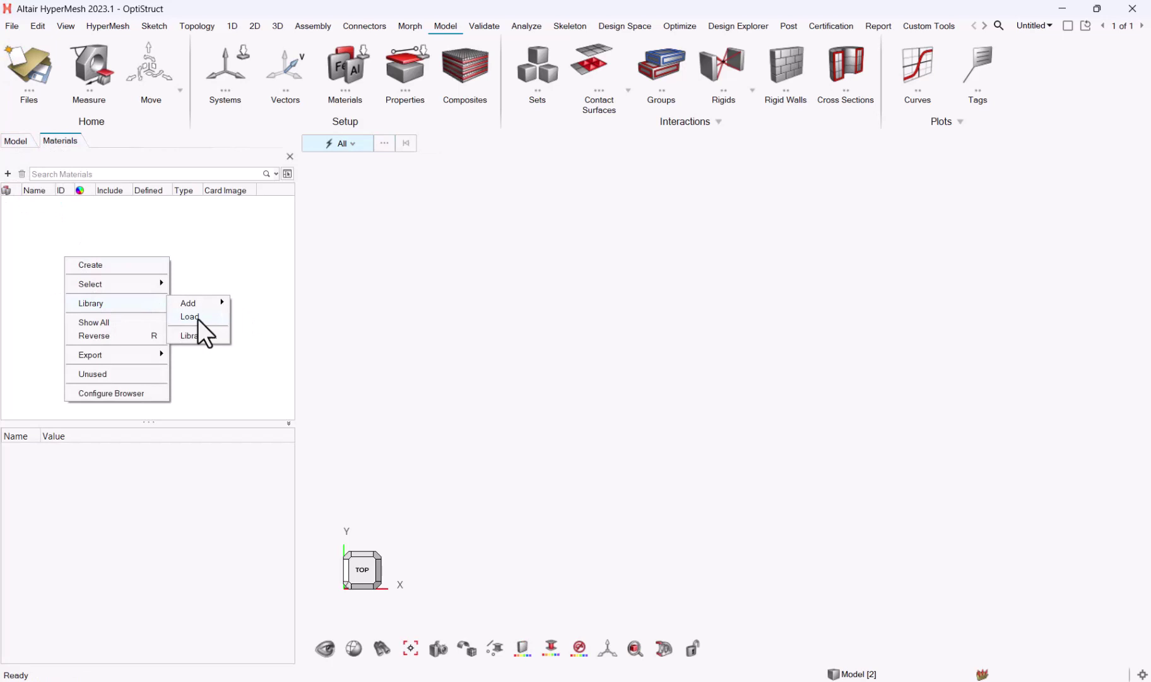
mouse_move(208, 335)
left_click(278, 342)
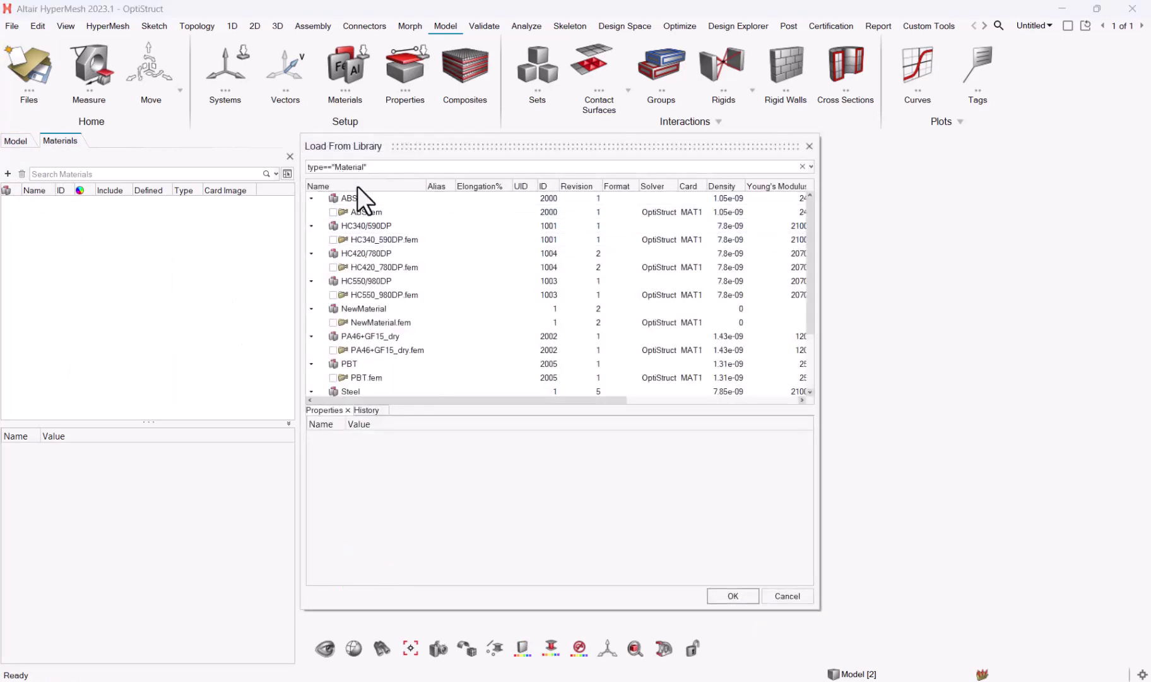
left_click(419, 187)
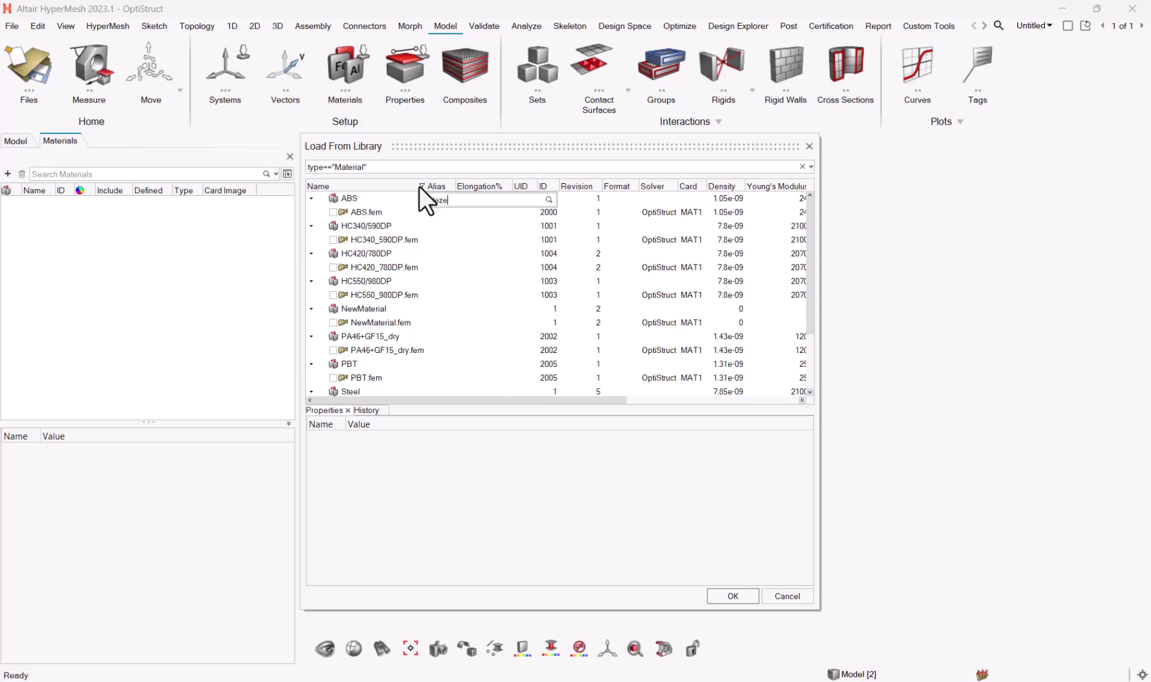
key("Return")
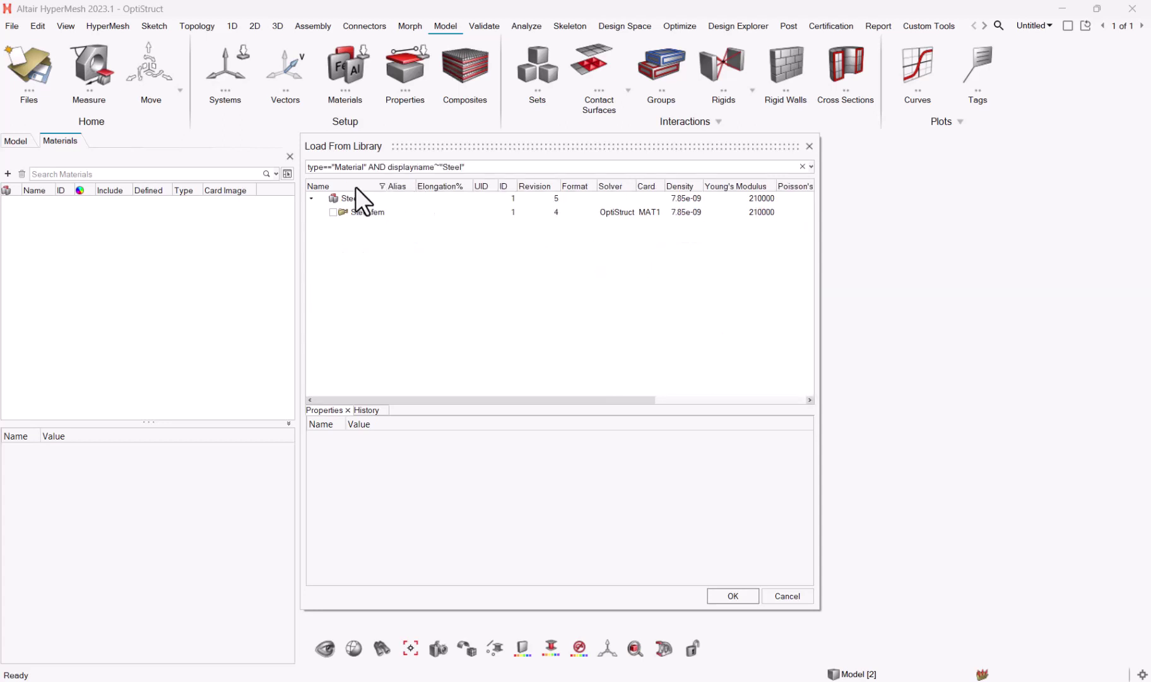
left_click(333, 213)
left_click(732, 596)
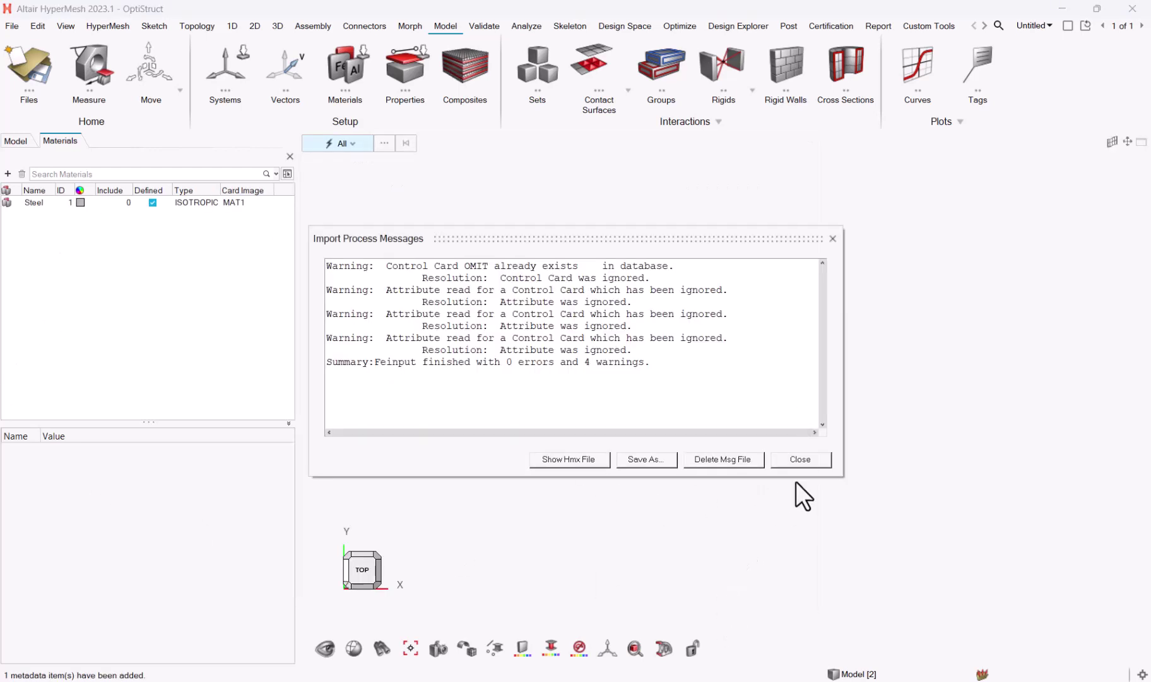
left_click(799, 459)
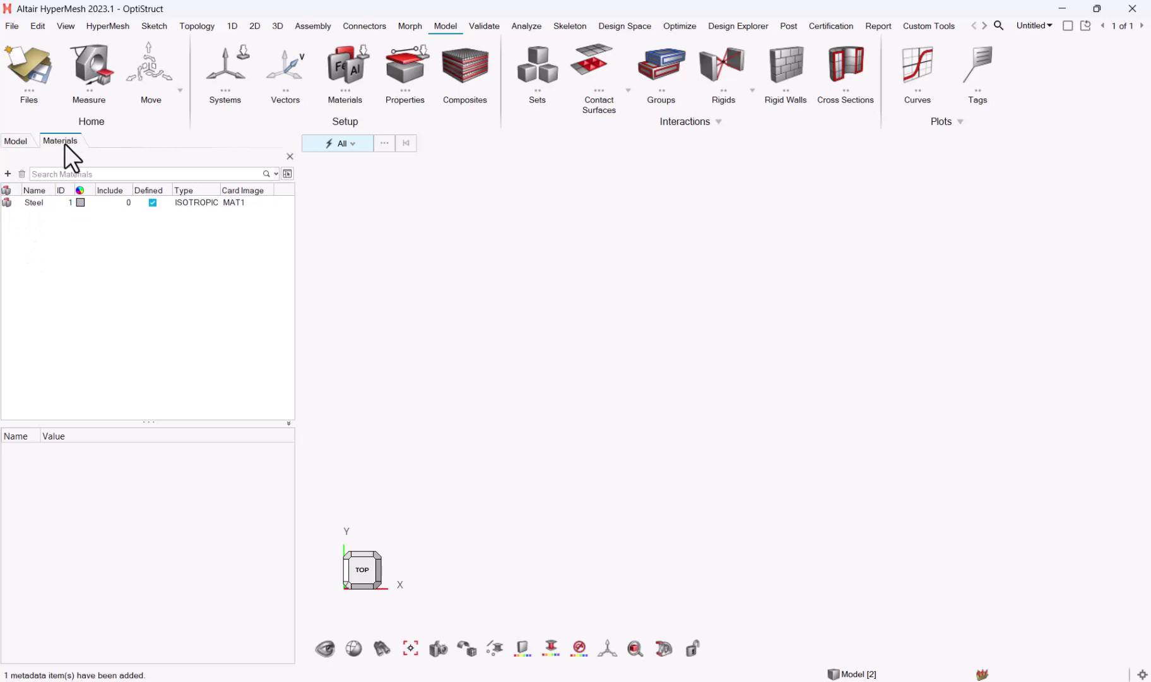
Start a new model without saving the current one and load Steel.fem from the material library, filtering by the name Steel
left_click(28, 66)
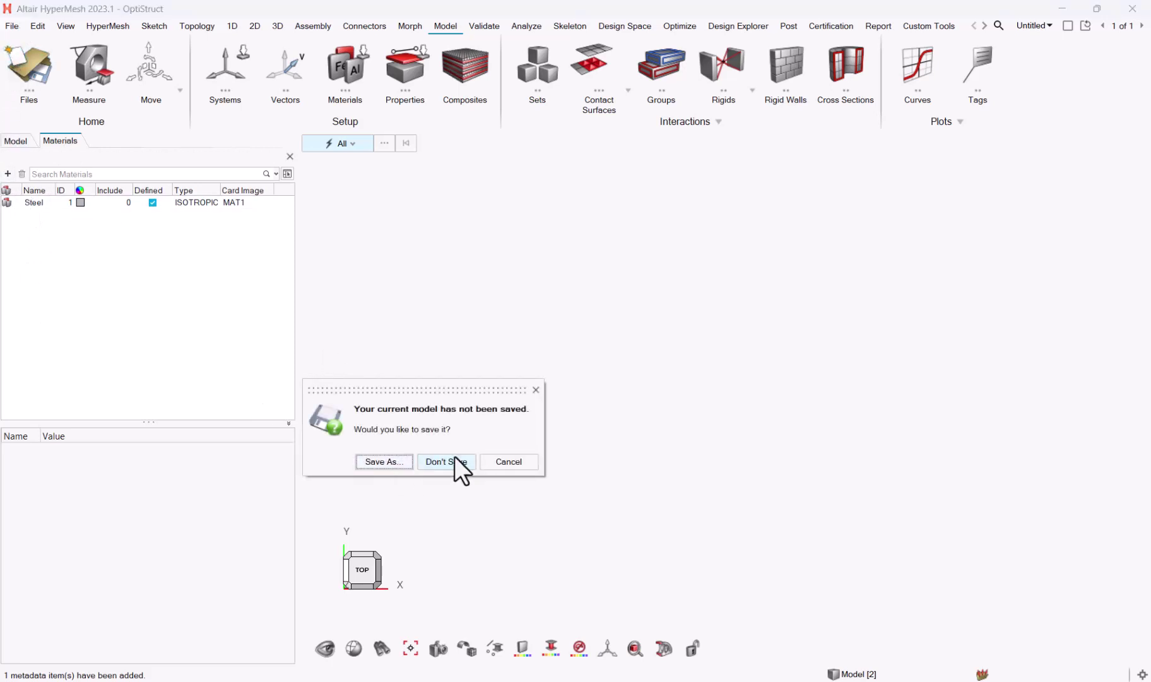
left_click(453, 461)
right_click(80, 295)
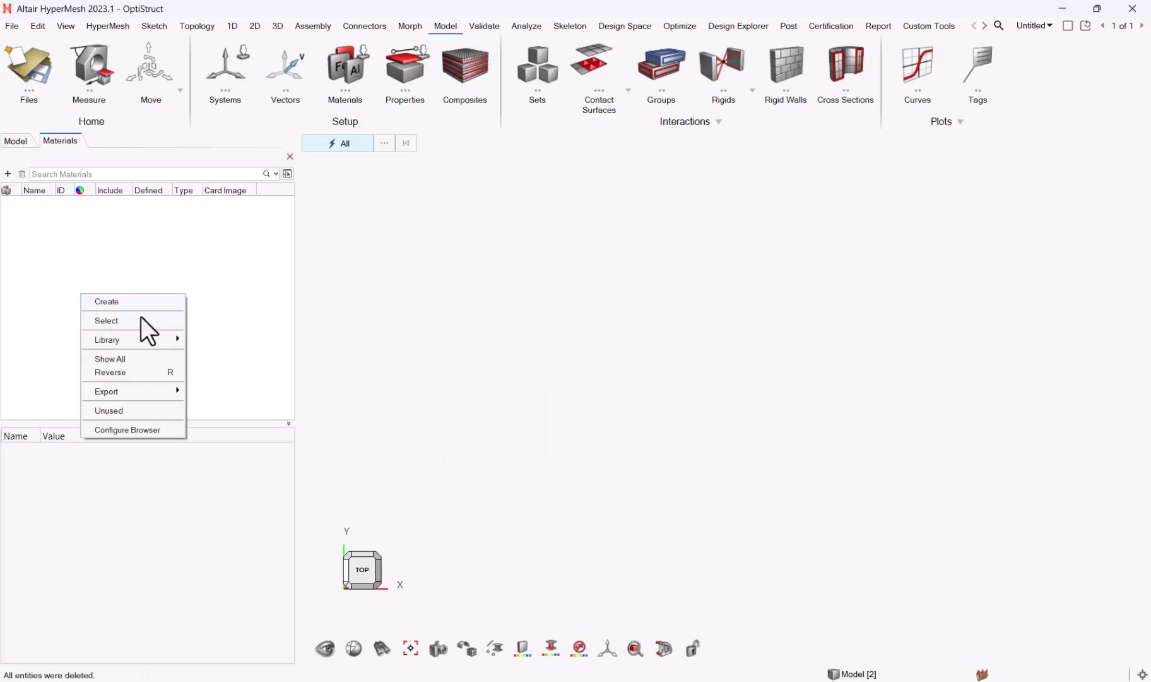
mouse_move(144, 341)
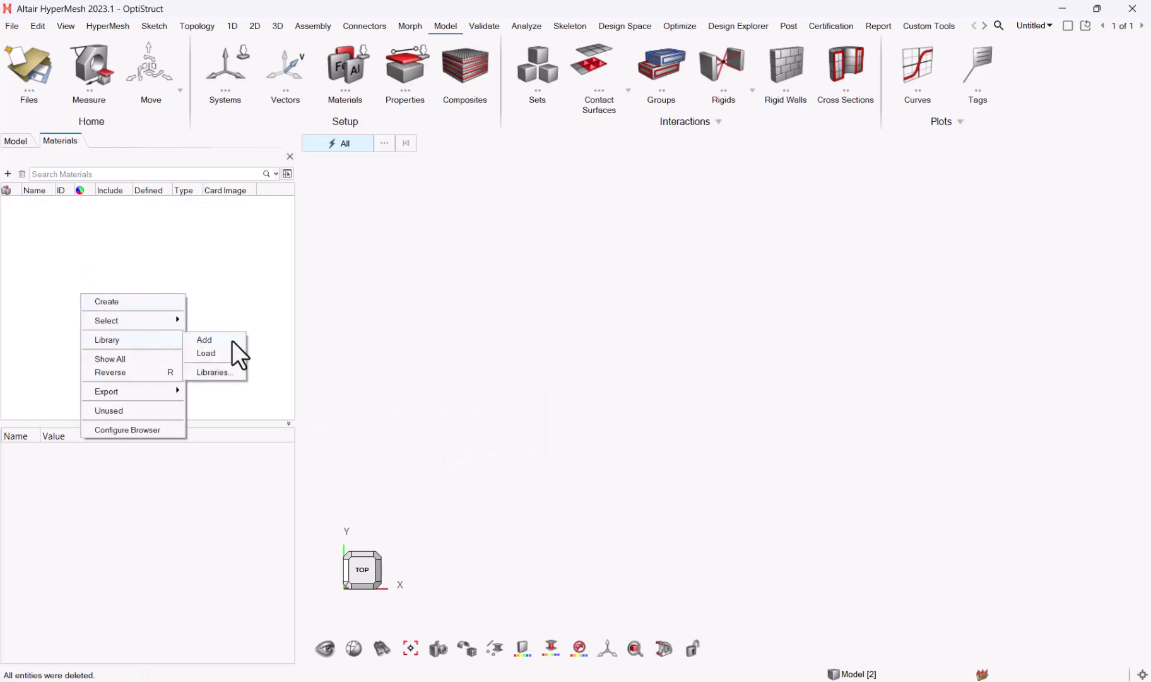
mouse_move(233, 340)
left_click(278, 379)
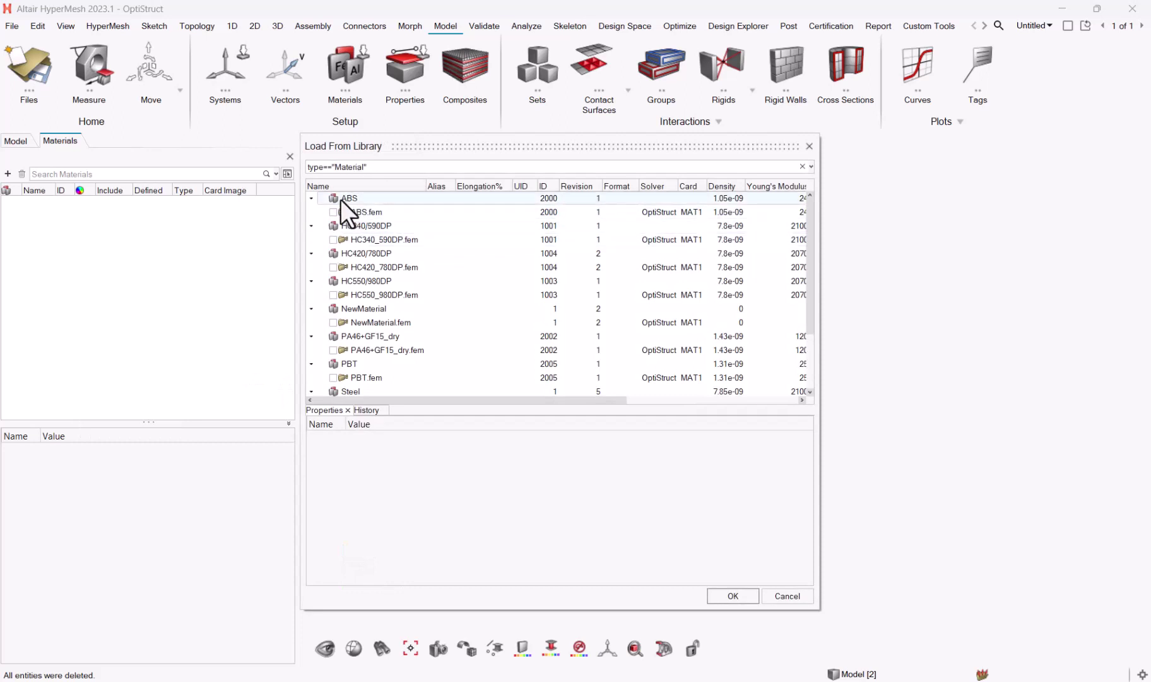
left_click(421, 185)
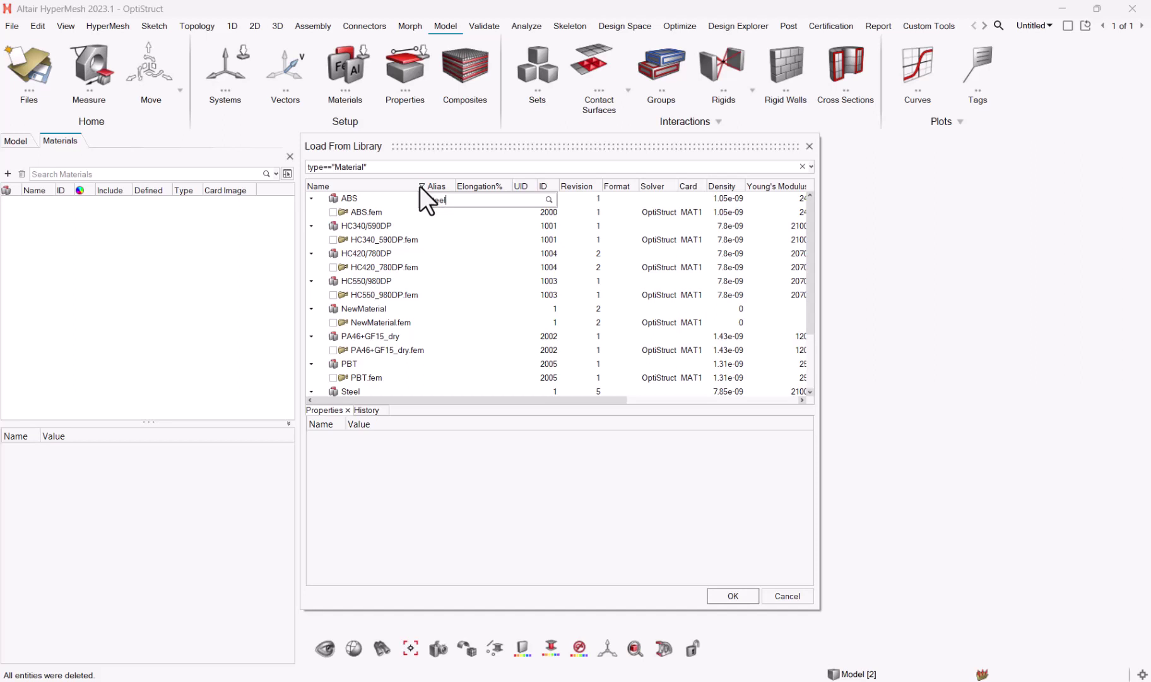
type("Steel")
key("Return")
left_click(333, 212)
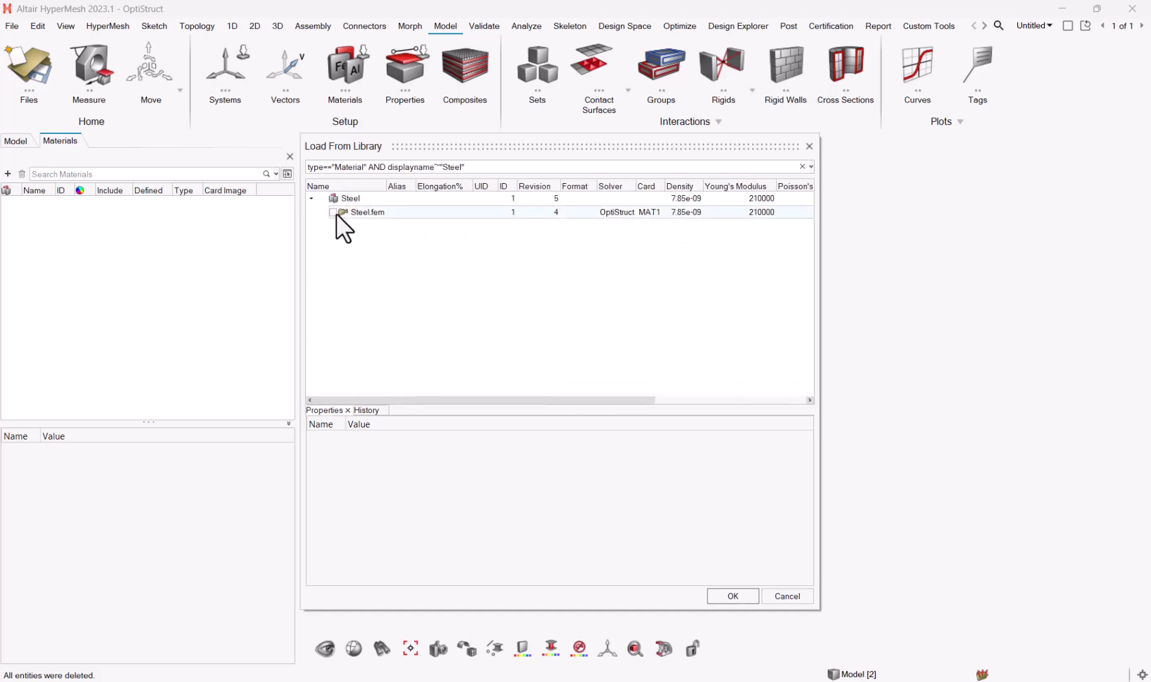
left_click(744, 596)
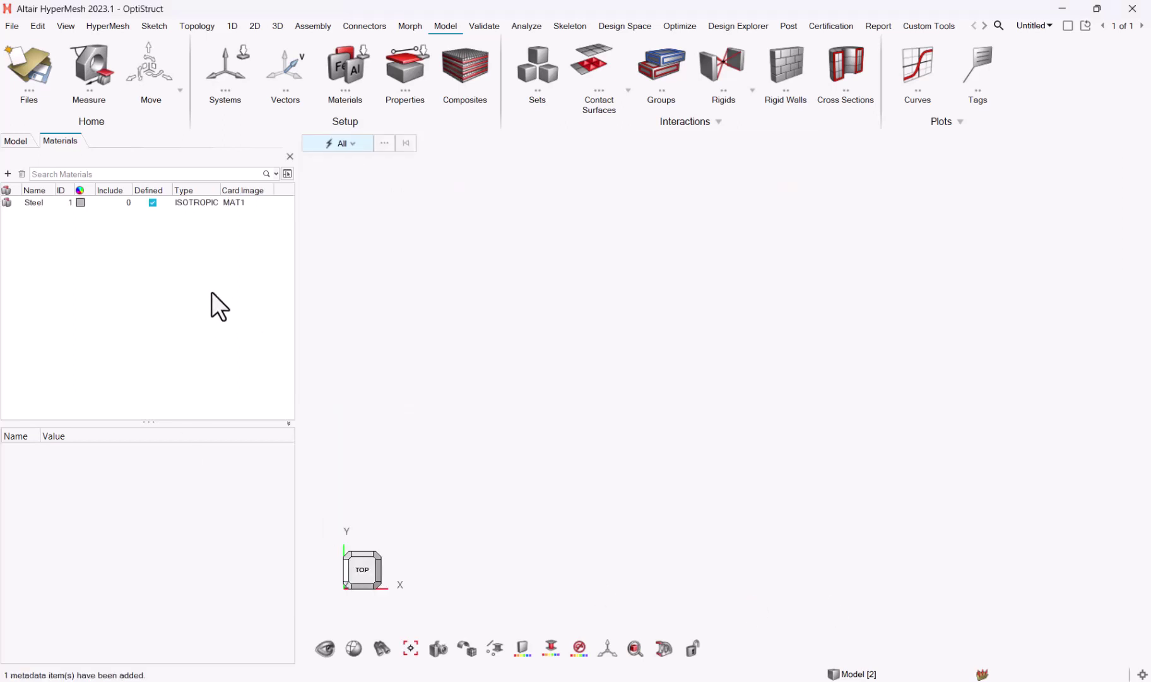
Examine the properties of the loaded Steel material, and switch to the bezel.hm session
left_click(42, 202)
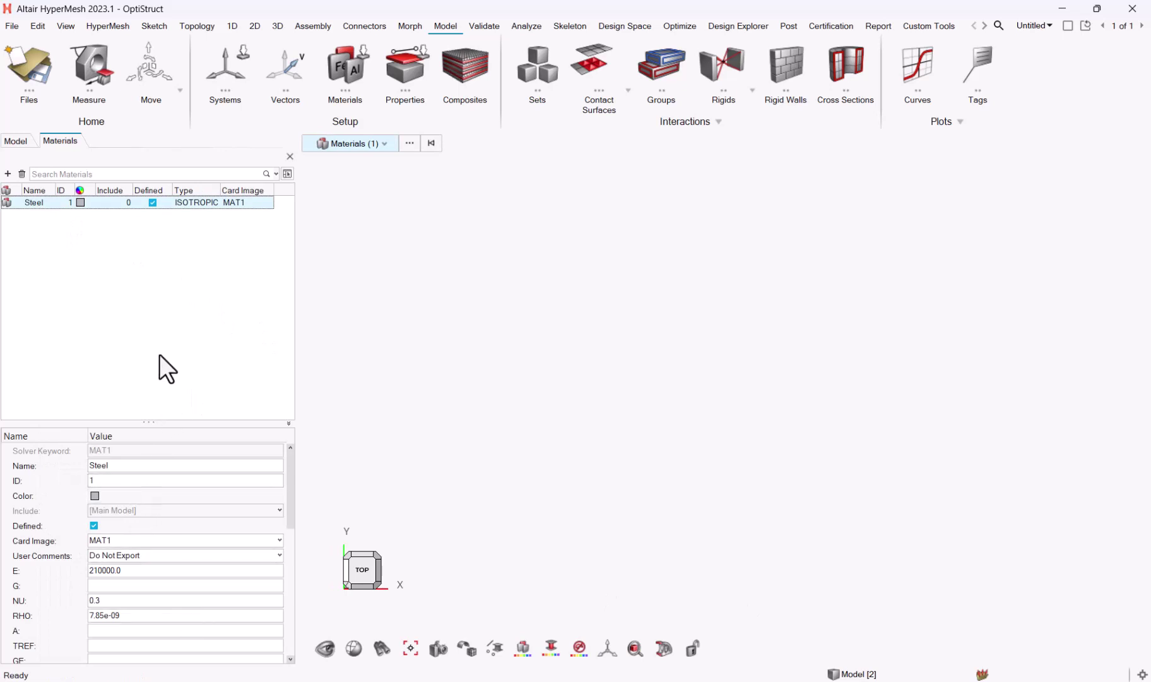
mouse_move(827, 678)
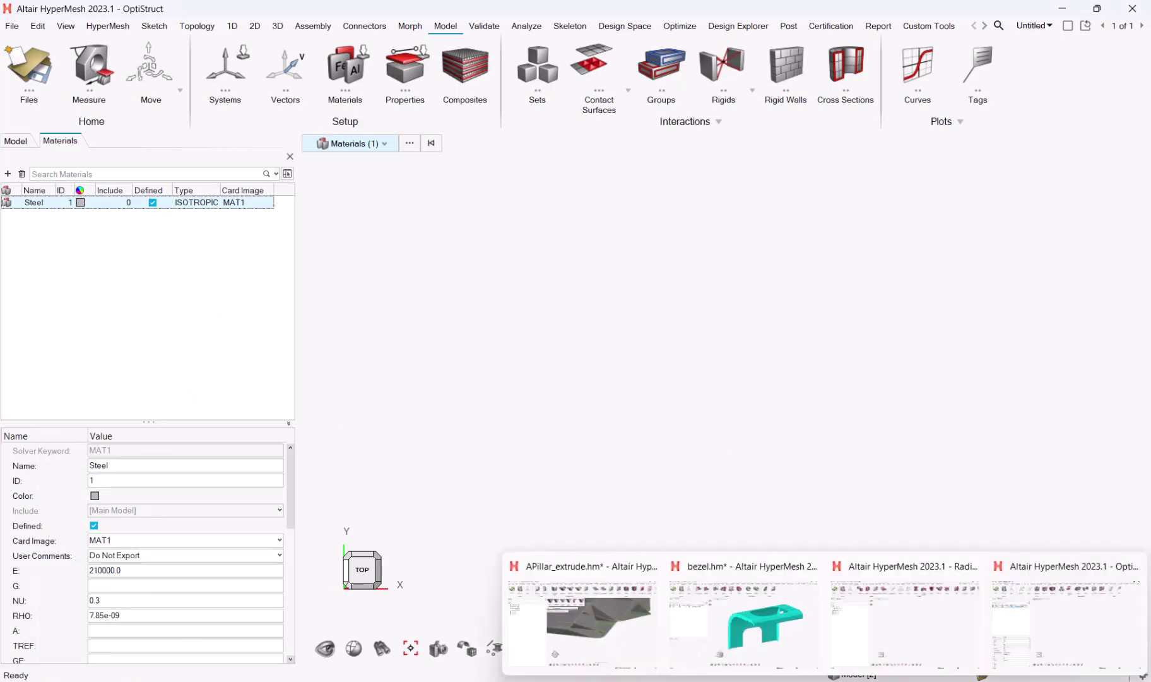
left_click(771, 659)
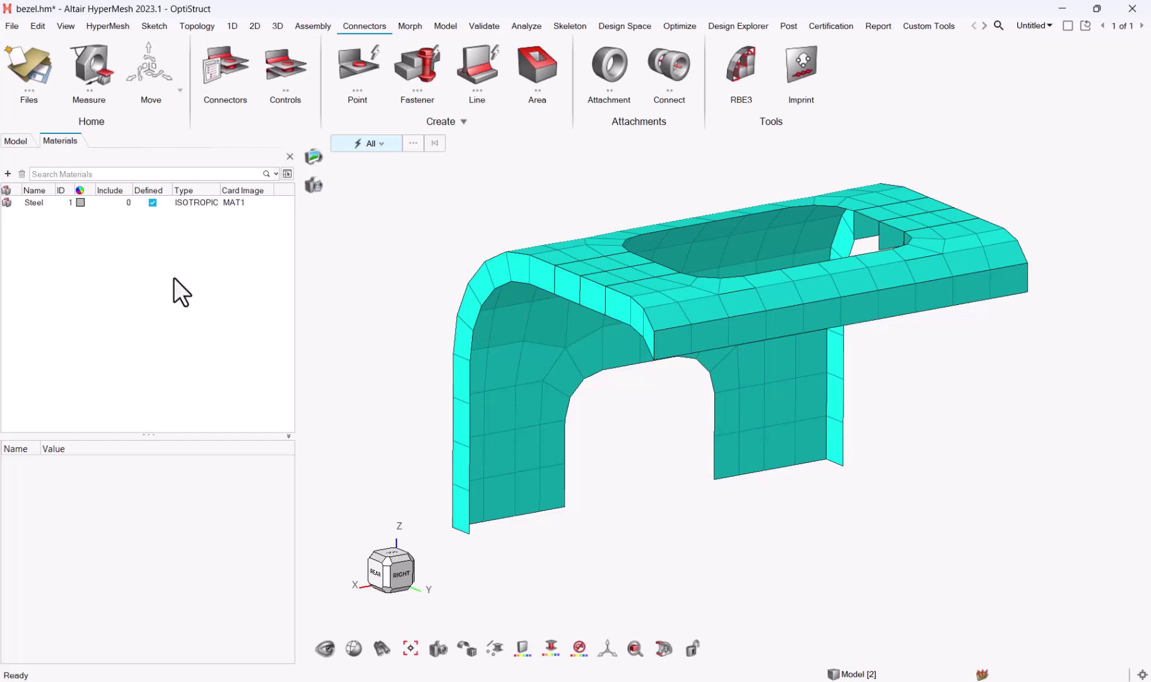
Delete the Steel material, including its Steel.fem entry, from the material library
left_click(39, 207)
right_click(38, 207)
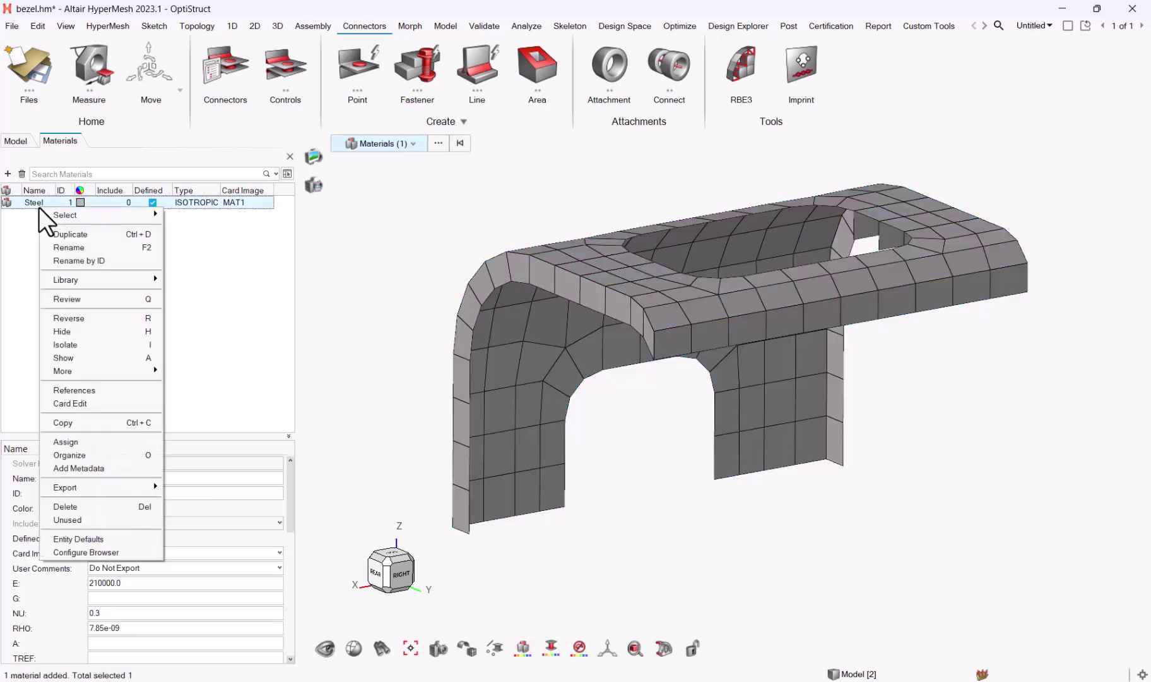
mouse_move(84, 280)
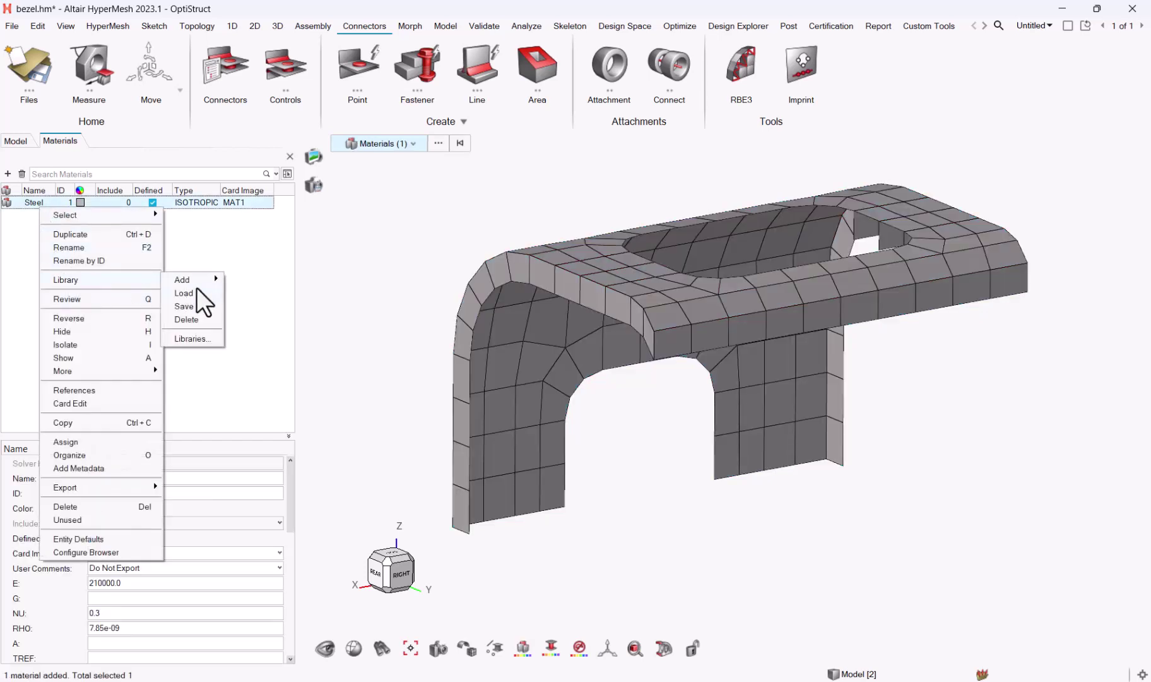
left_click(184, 319)
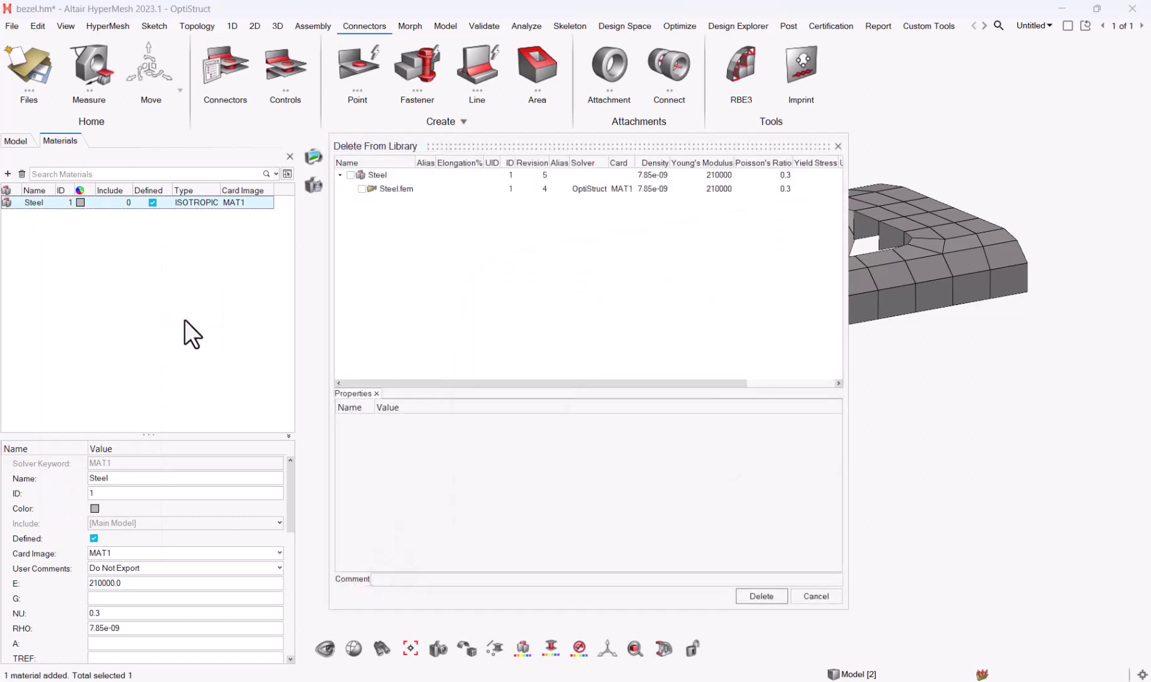
left_click(351, 175)
left_click(762, 596)
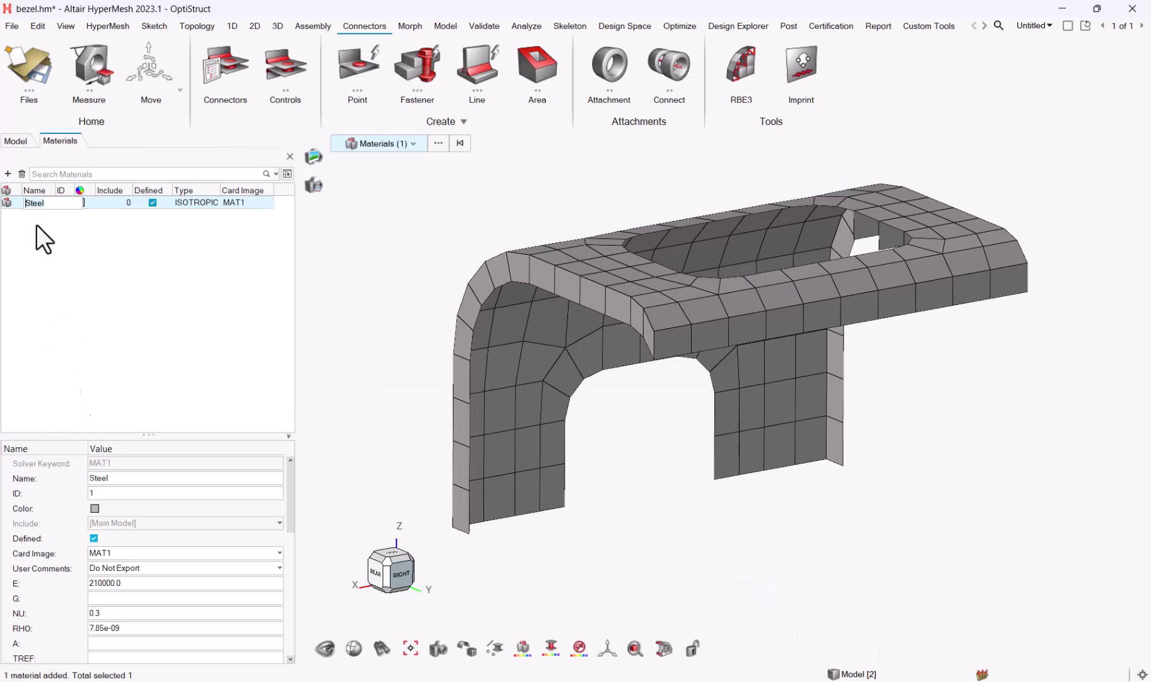
Rename the bezel model's Steel material as Steel _mm_s_Mg and try to save it to the material library
left_click(134, 476)
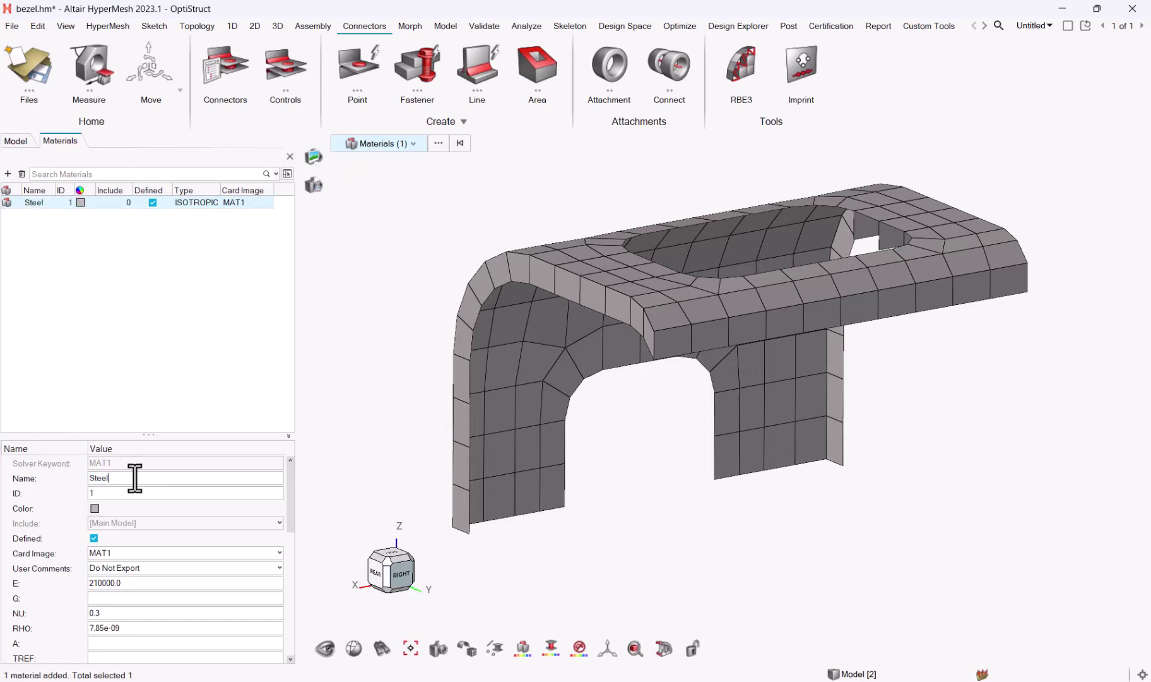
type("_mm_N_Mg")
key("Return")
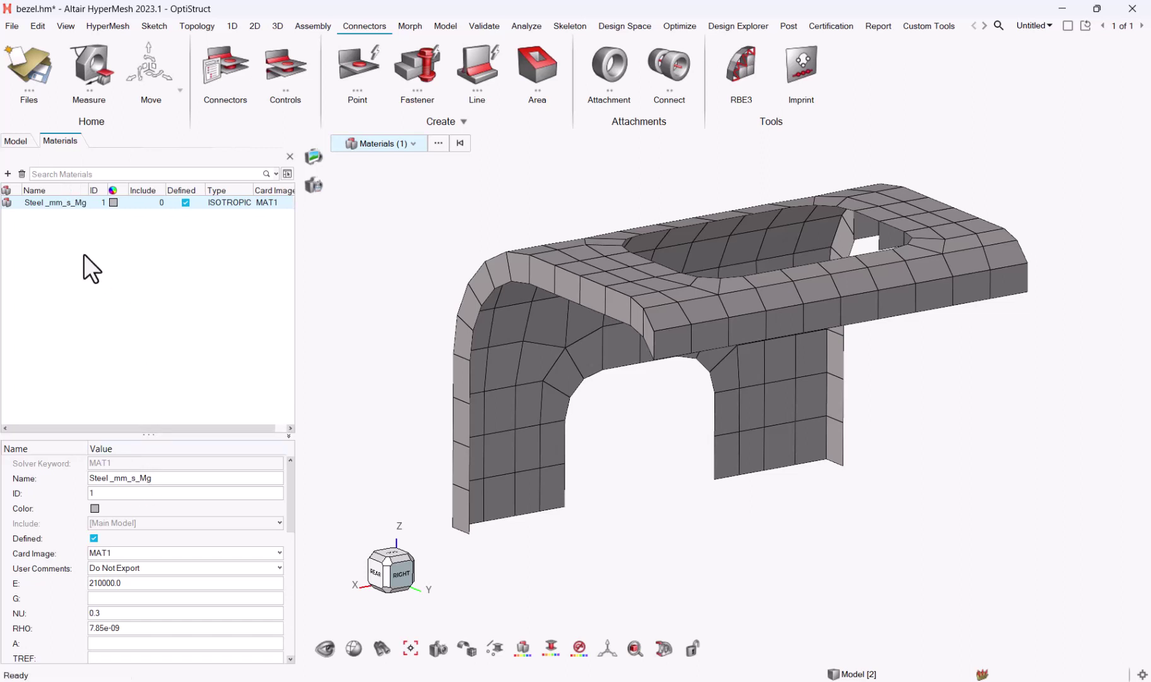
right_click(64, 204)
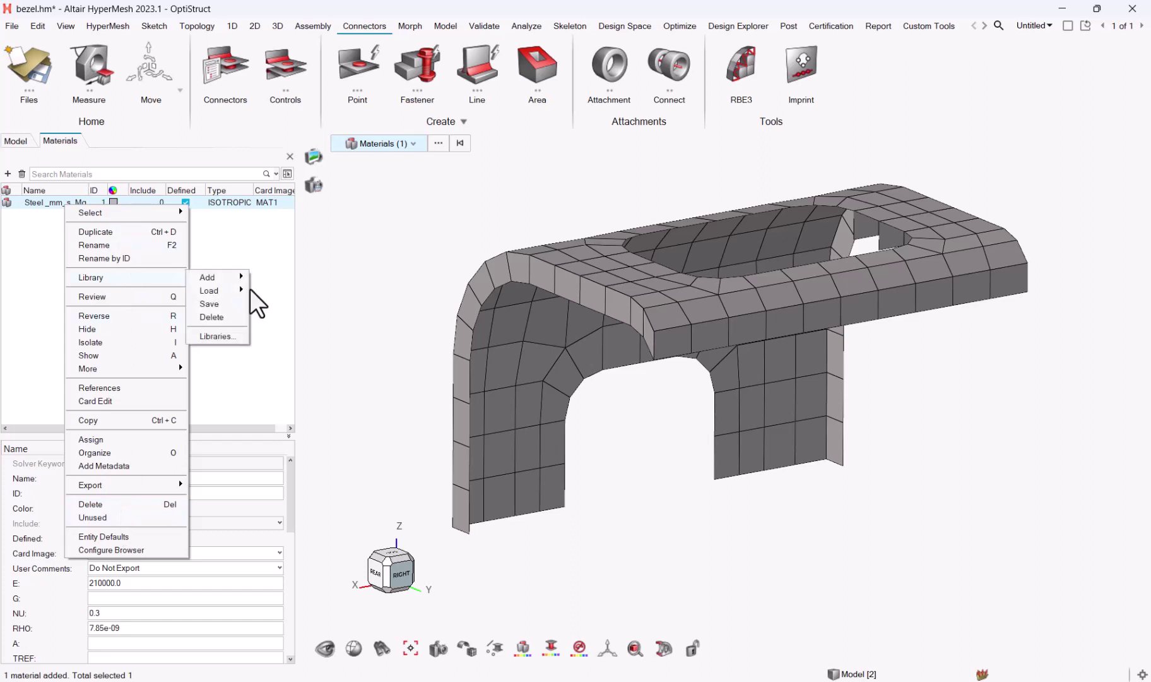
left_click(209, 303)
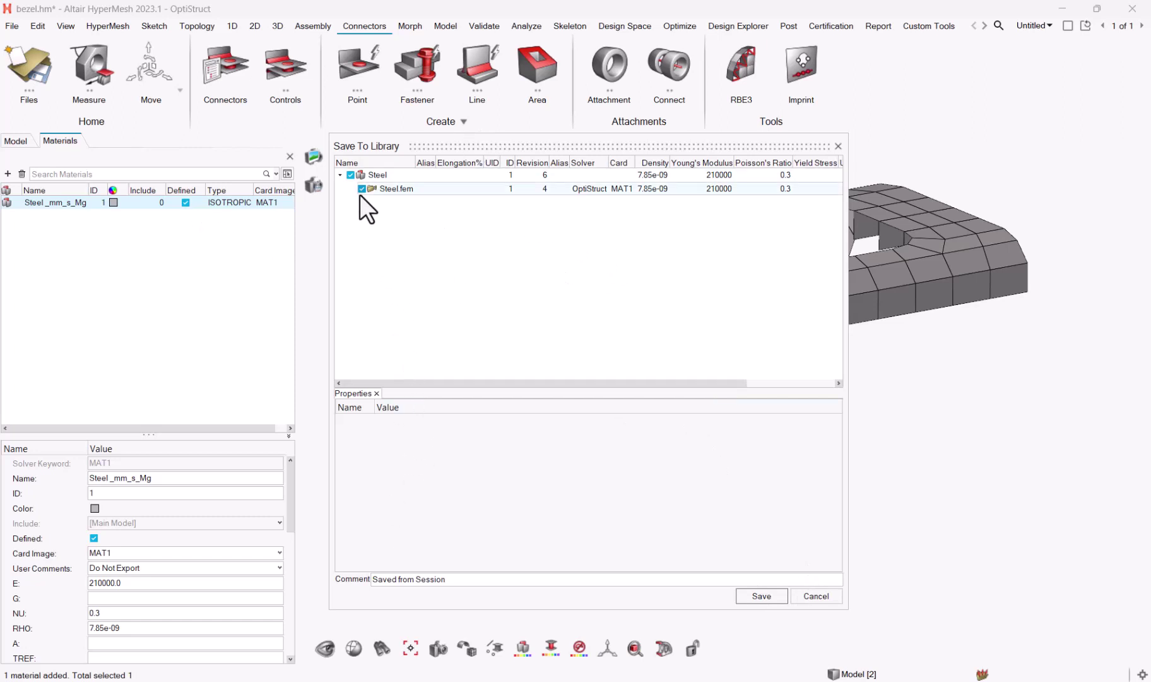
left_click(379, 176)
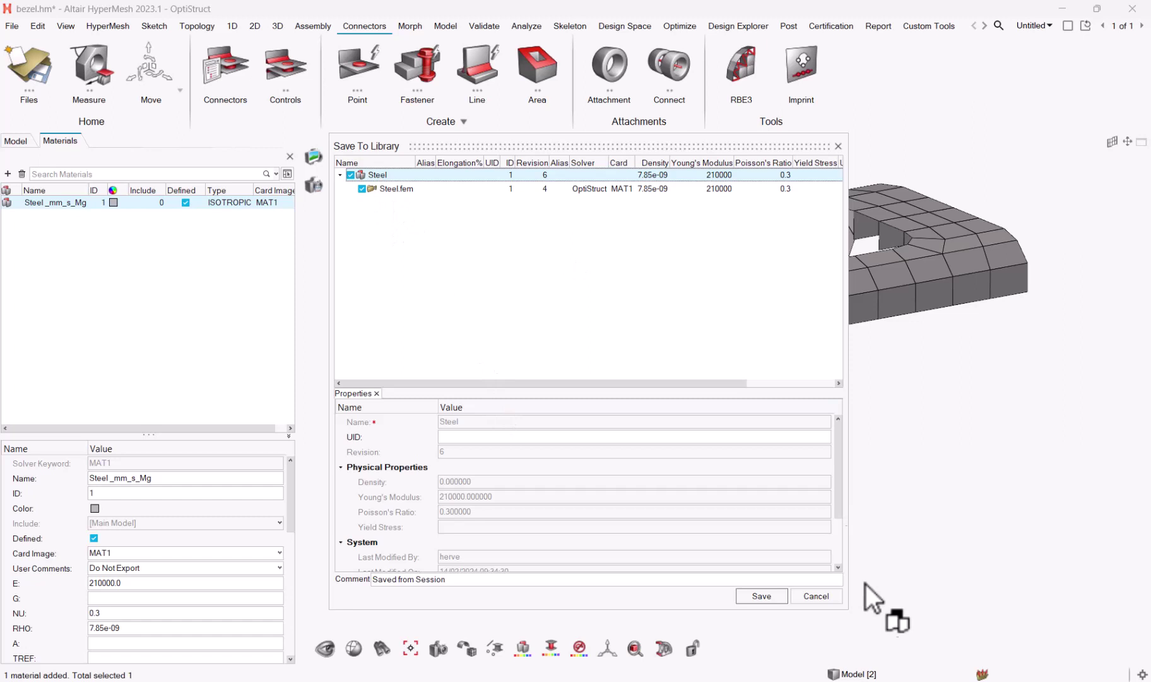
left_click(815, 596)
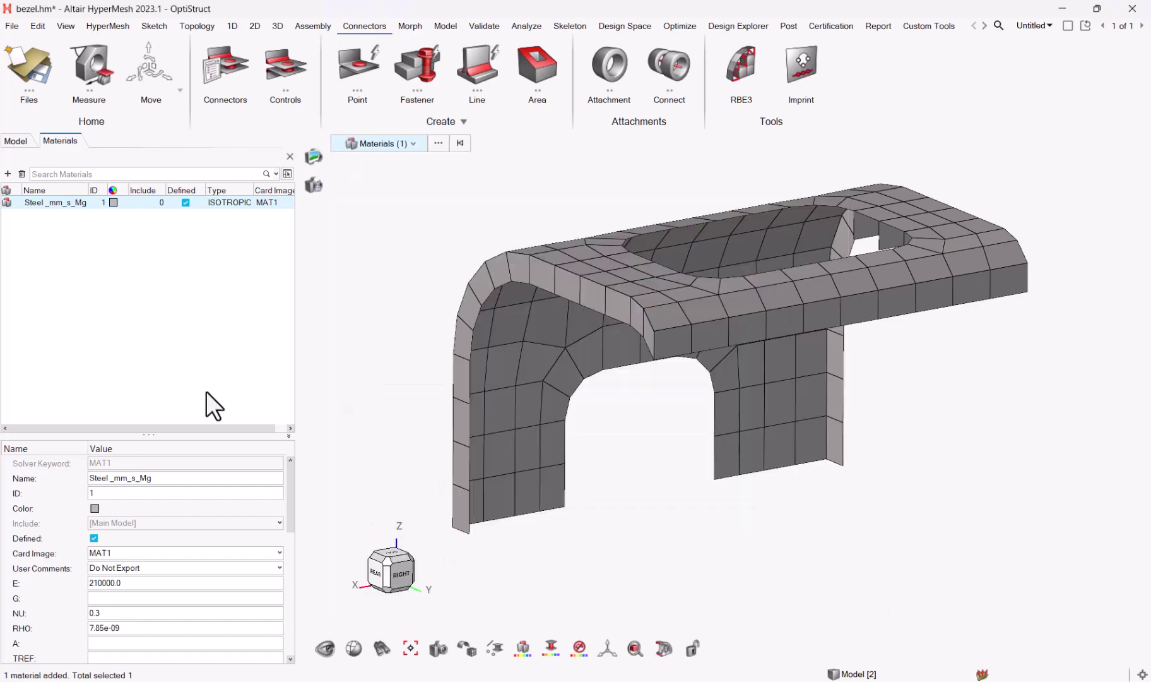
Delete the Steel _mm_s_Mg material from the model and create a new MAT1 material named Steel_mm_s_Mg
right_click(58, 199)
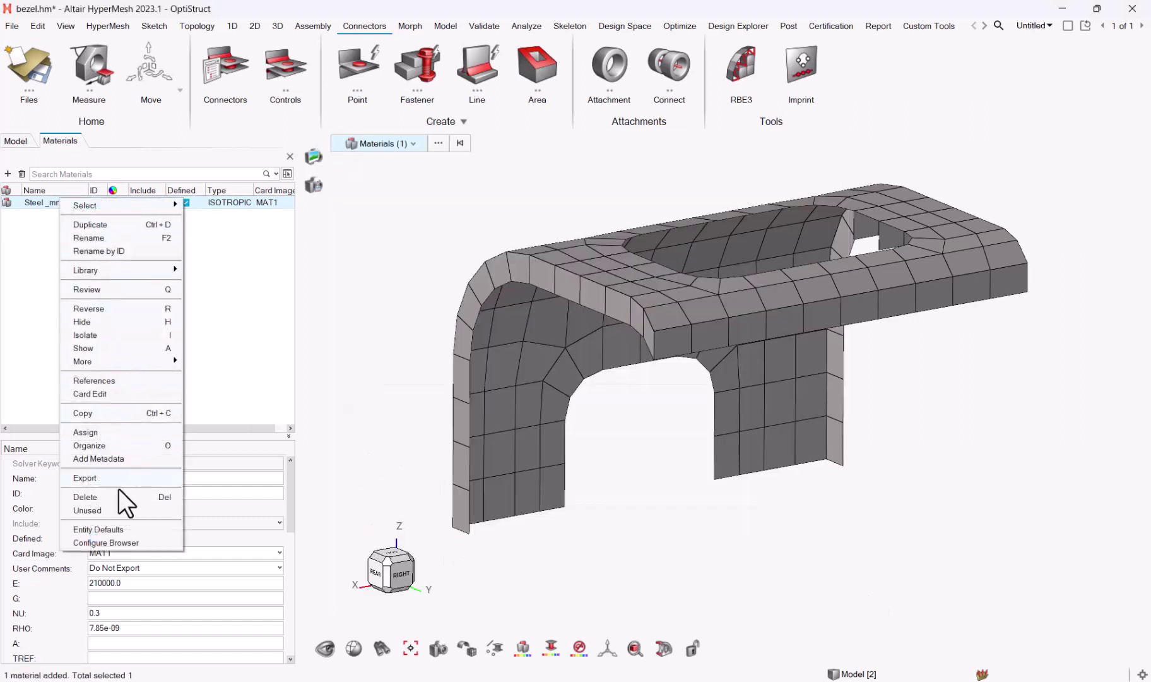
left_click(101, 496)
right_click(110, 268)
left_click(122, 283)
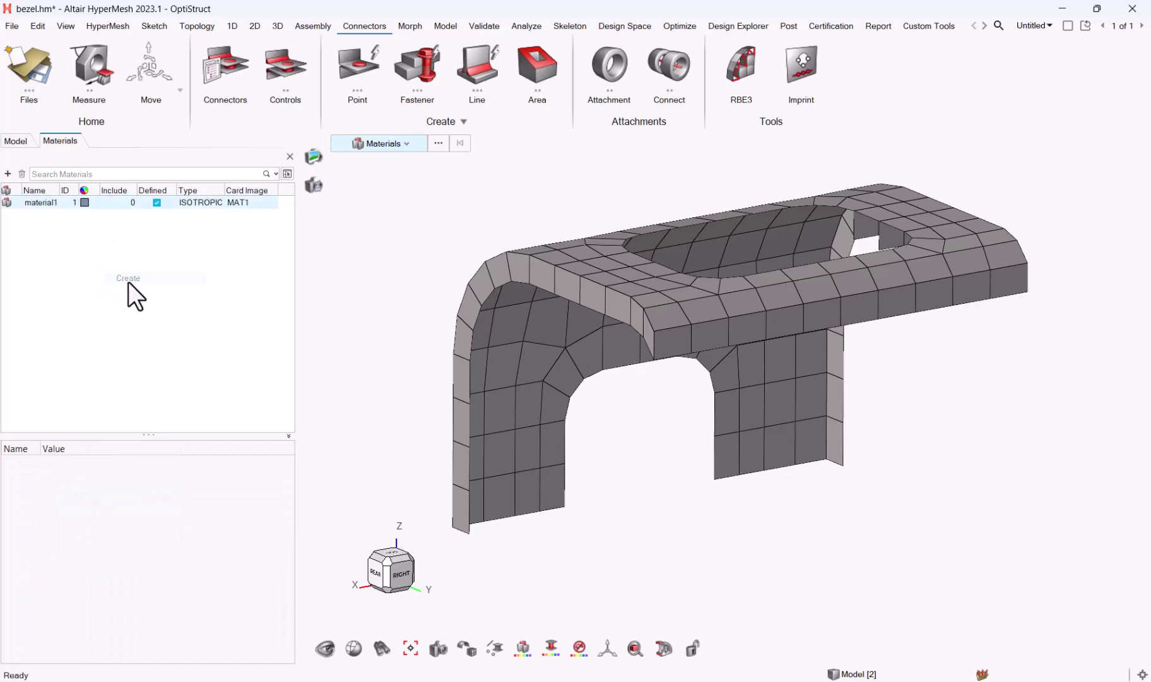
left_click(130, 480)
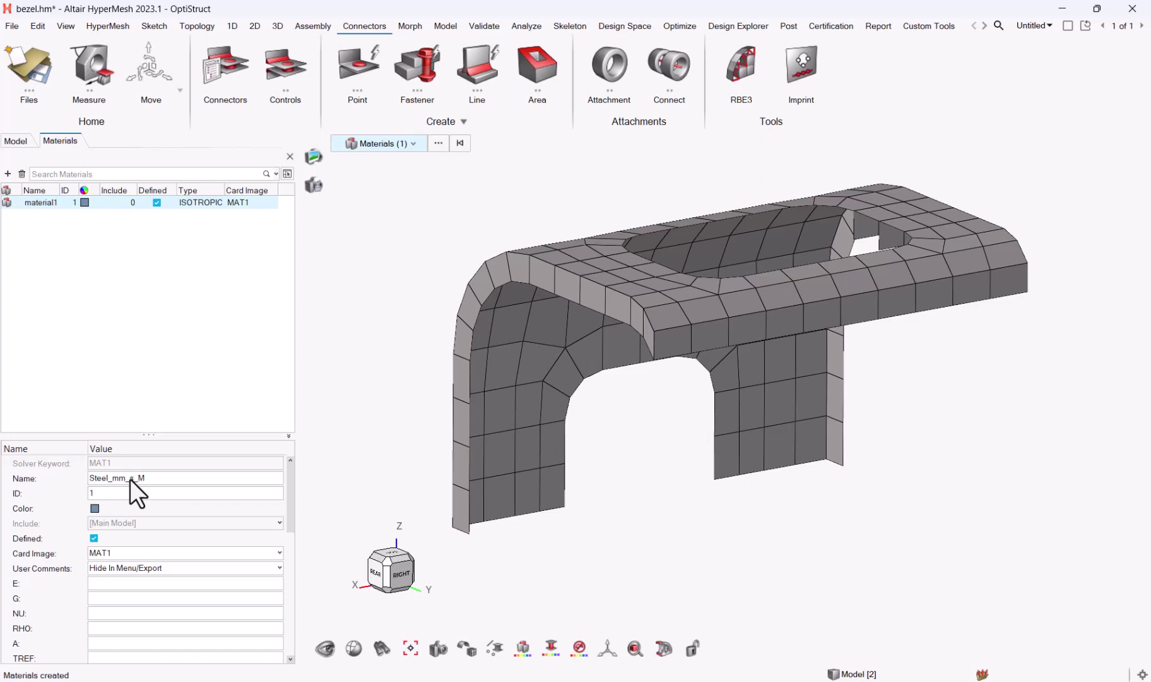
left_click(347, 517)
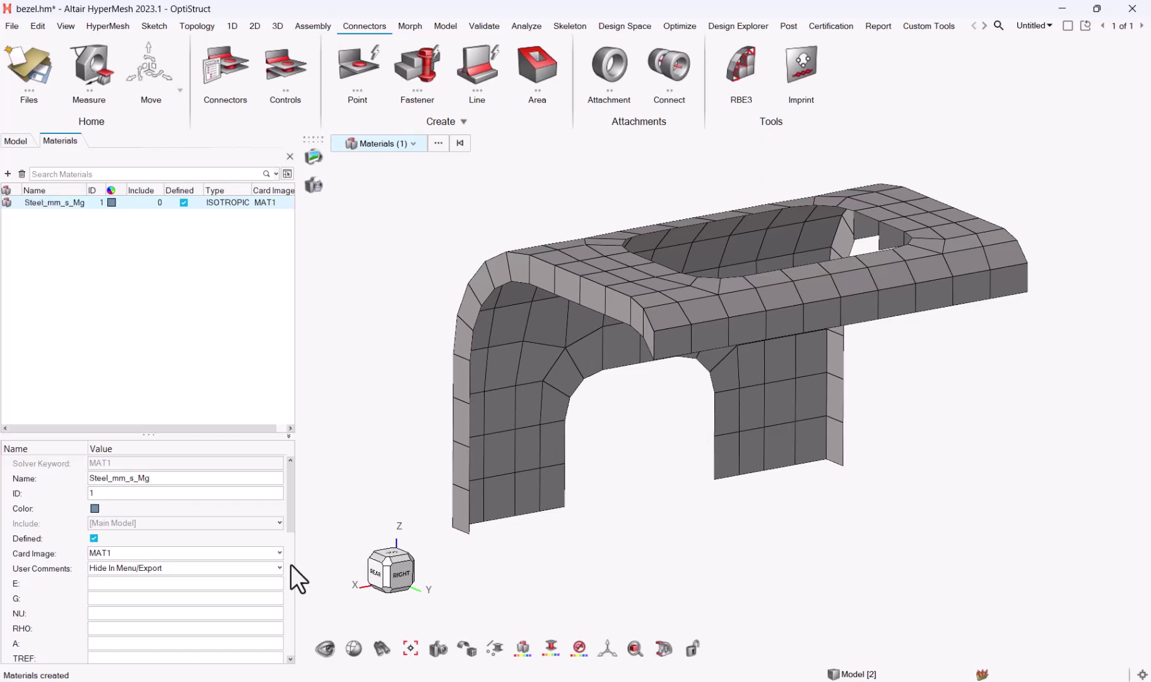
Set Steel_mm_s_Mg's Young's modulus E to 210000, Poisson's ratio NU to 0.3 and density RHO to 7.85e-09
left_click(178, 586)
type("210000")
left_click(163, 600)
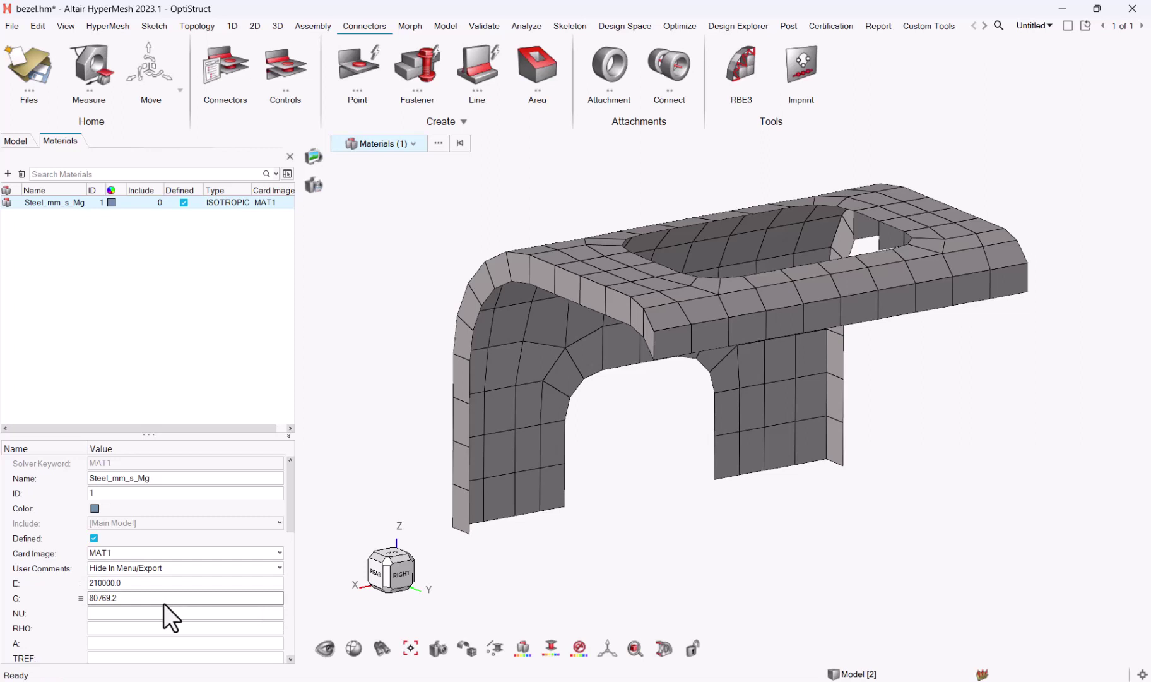
left_click(157, 613)
type("0.3")
left_click(154, 628)
type("7.85e-09")
key("Return")
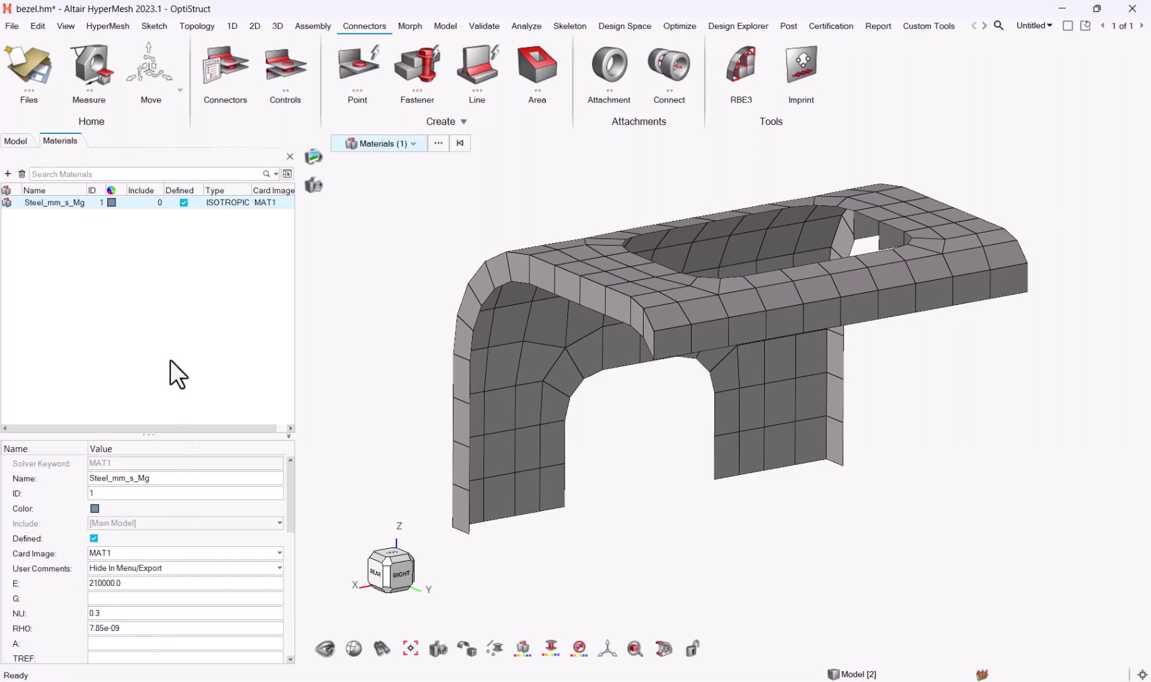
left_click(172, 325)
Save the Steel_mm_s_Mg material to the material library
right_click(65, 200)
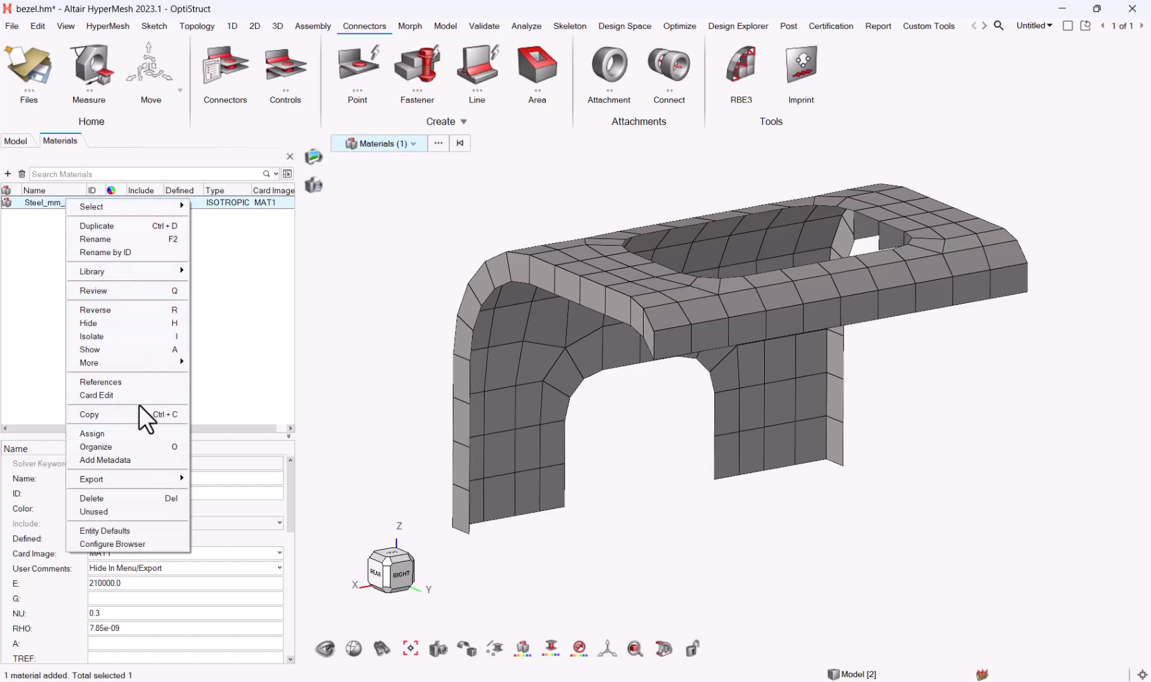
mouse_move(138, 272)
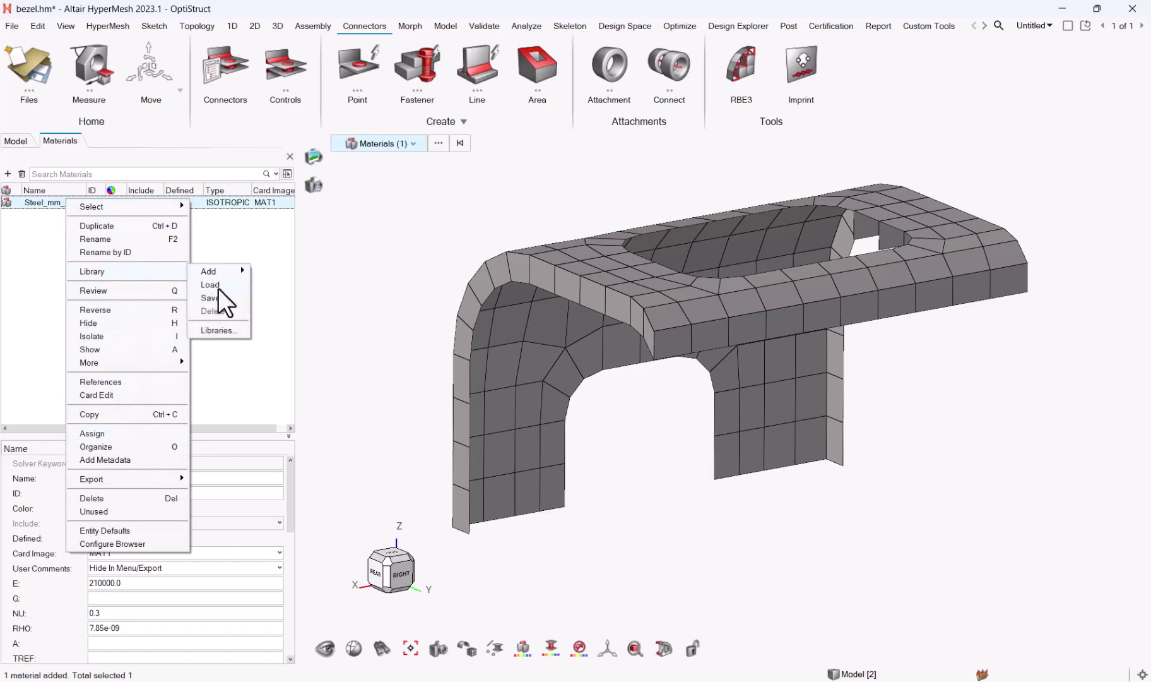
left_click(216, 298)
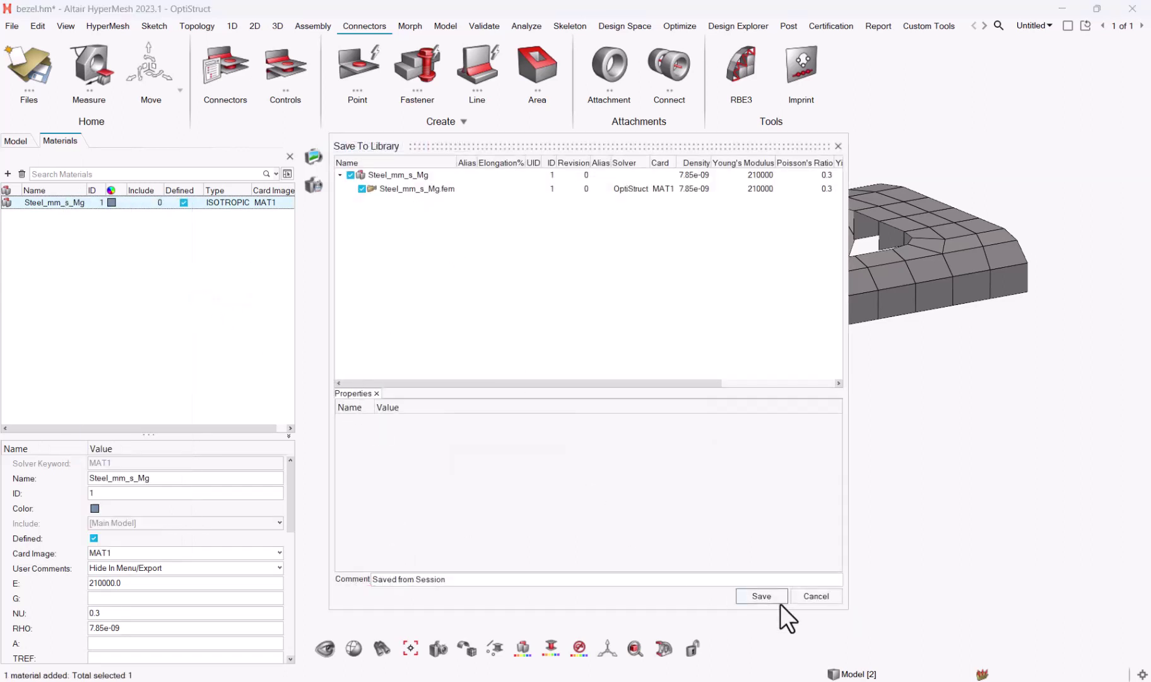
left_click(780, 599)
Create a second material named Steel_mm_ms_g in the bezel model
right_click(88, 323)
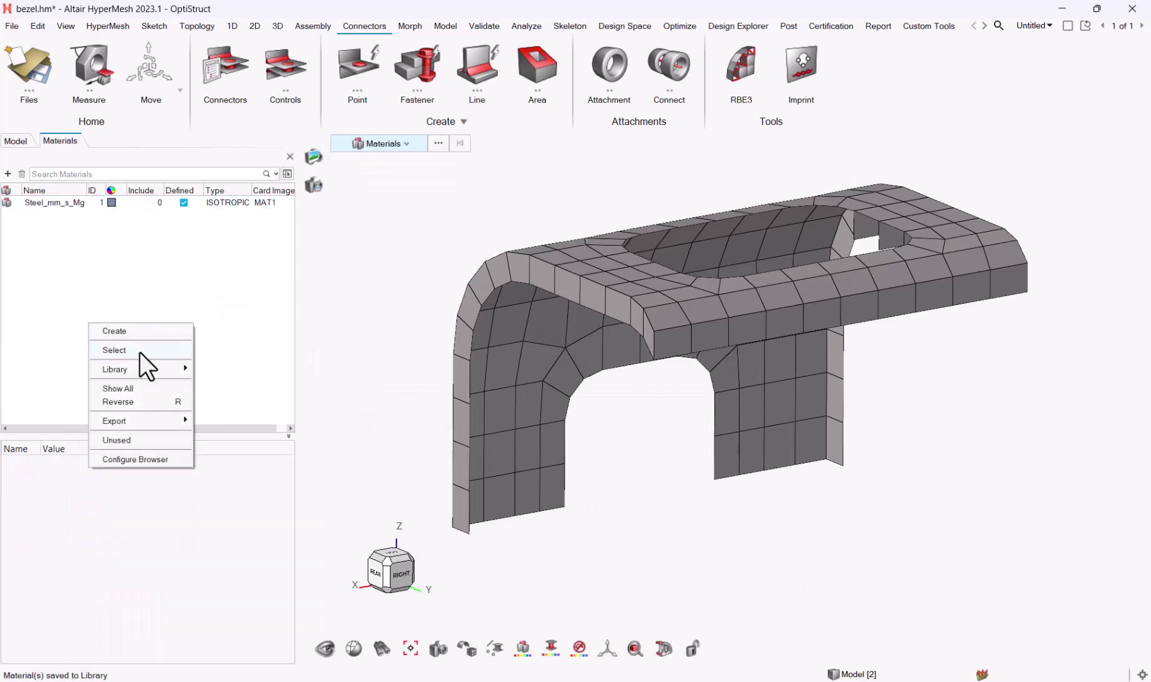
left_click(147, 329)
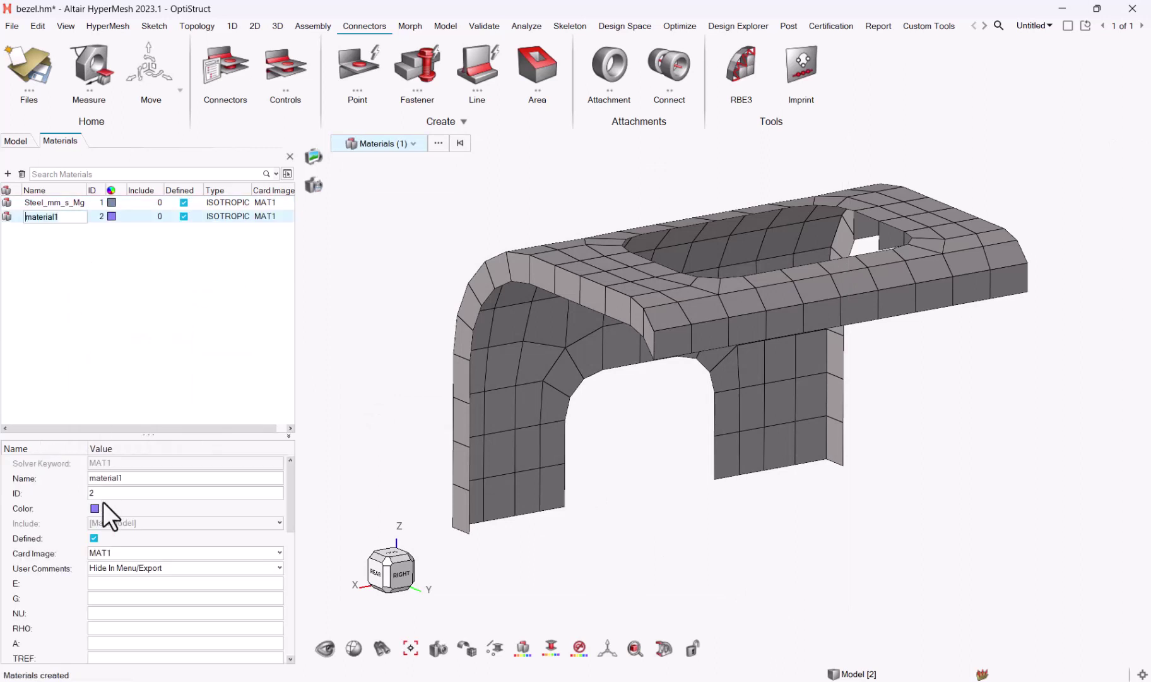
type("Steel_mm_ms_g")
left_click(84, 364)
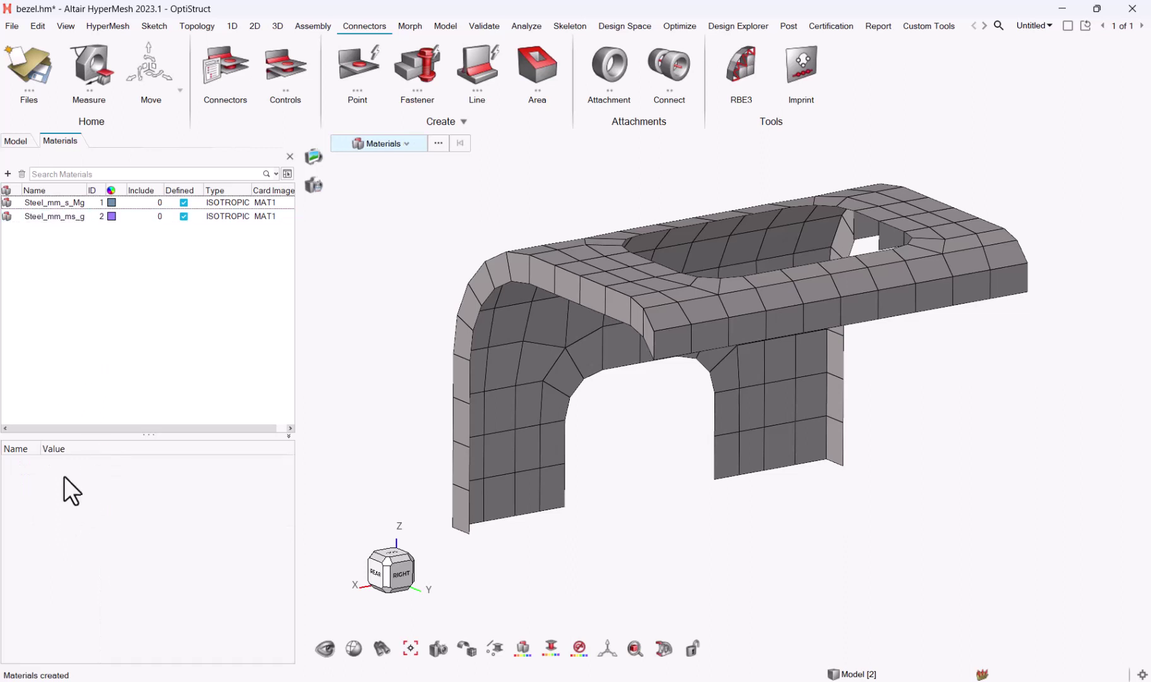
Set Steel_mm_ms_g's Young's modulus E to 210.0, Poisson's ratio NU to 0.3 and density RHO to 0.00785
left_click(75, 217)
left_click(120, 583)
type("210000")
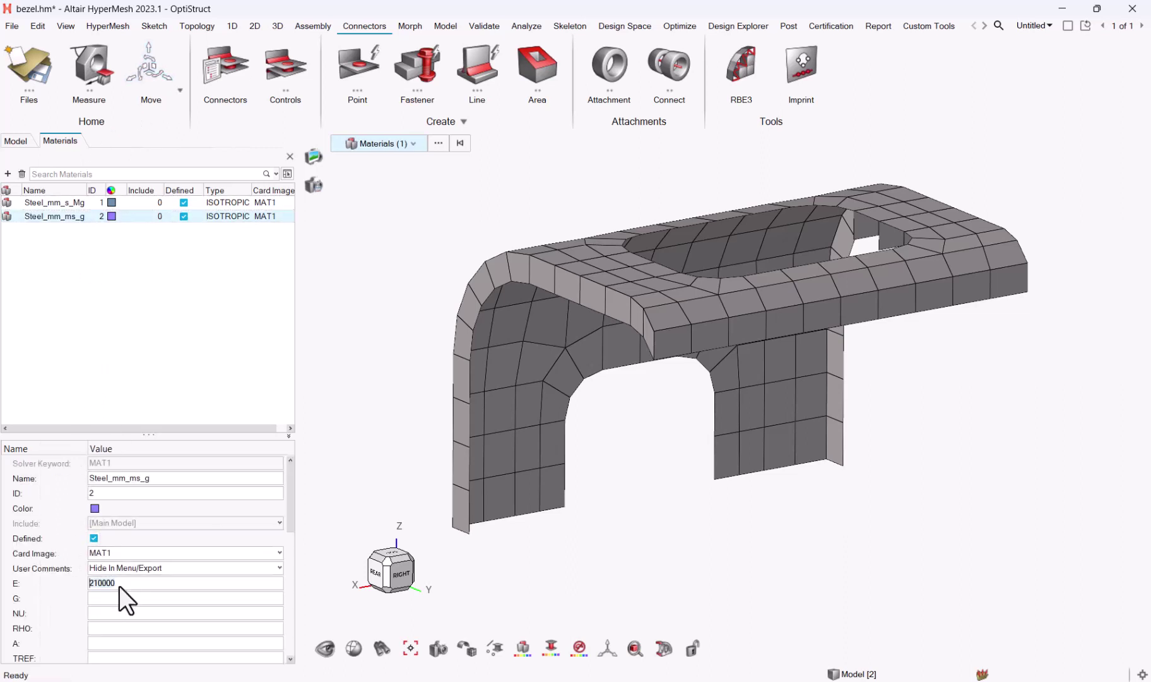
left_click(120, 582)
key("BackSpace")
key("BackSpace")
key("BackSpace")
key("BackSpace")
type("0.0")
left_click(94, 613)
type("0.3")
left_click(99, 628)
type("7.85e-09")
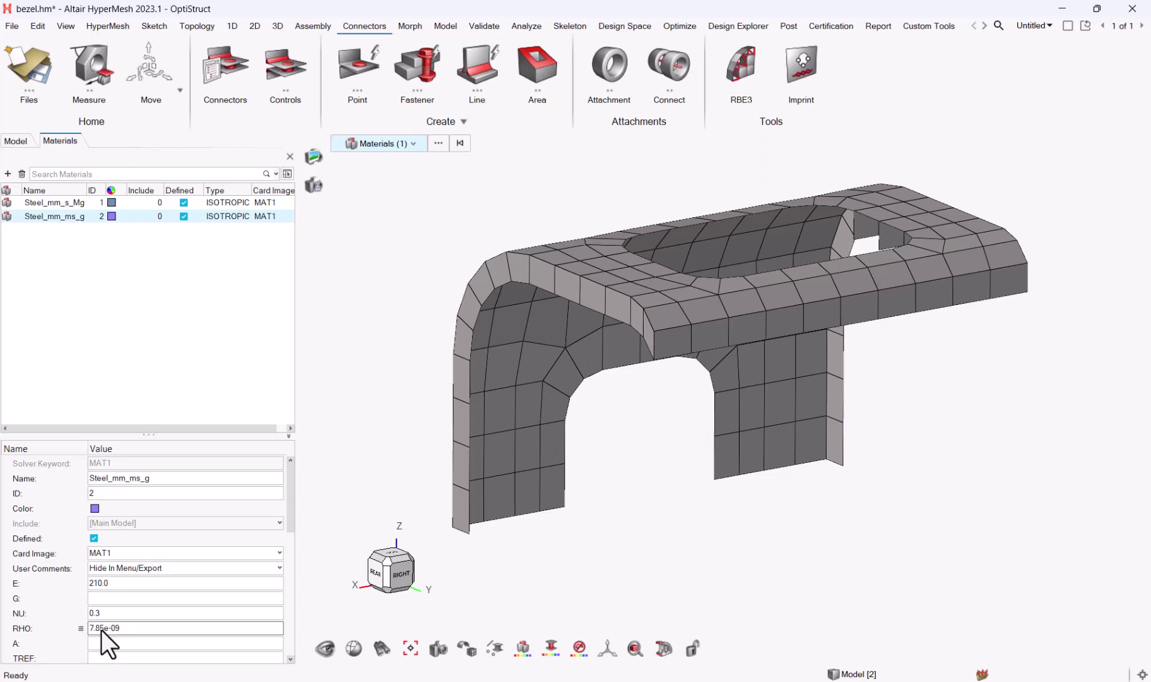
type("0.00785")
Save the Steel_mm_ms_g material to the material library
right_click(44, 219)
mouse_move(136, 291)
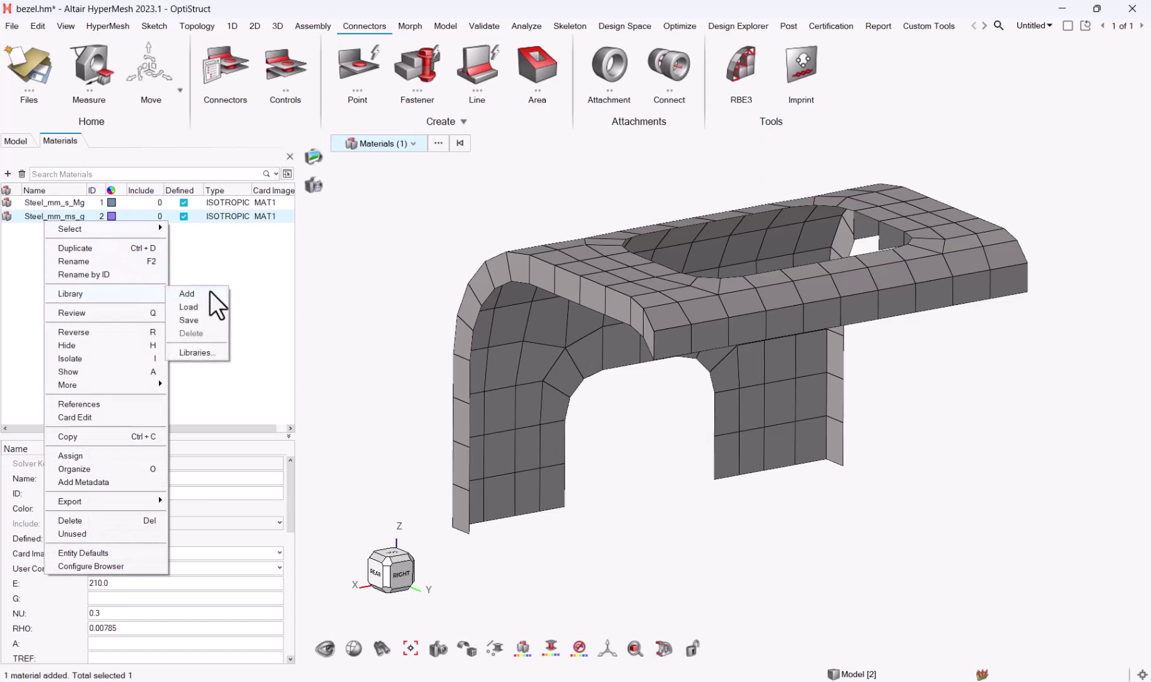
left_click(212, 318)
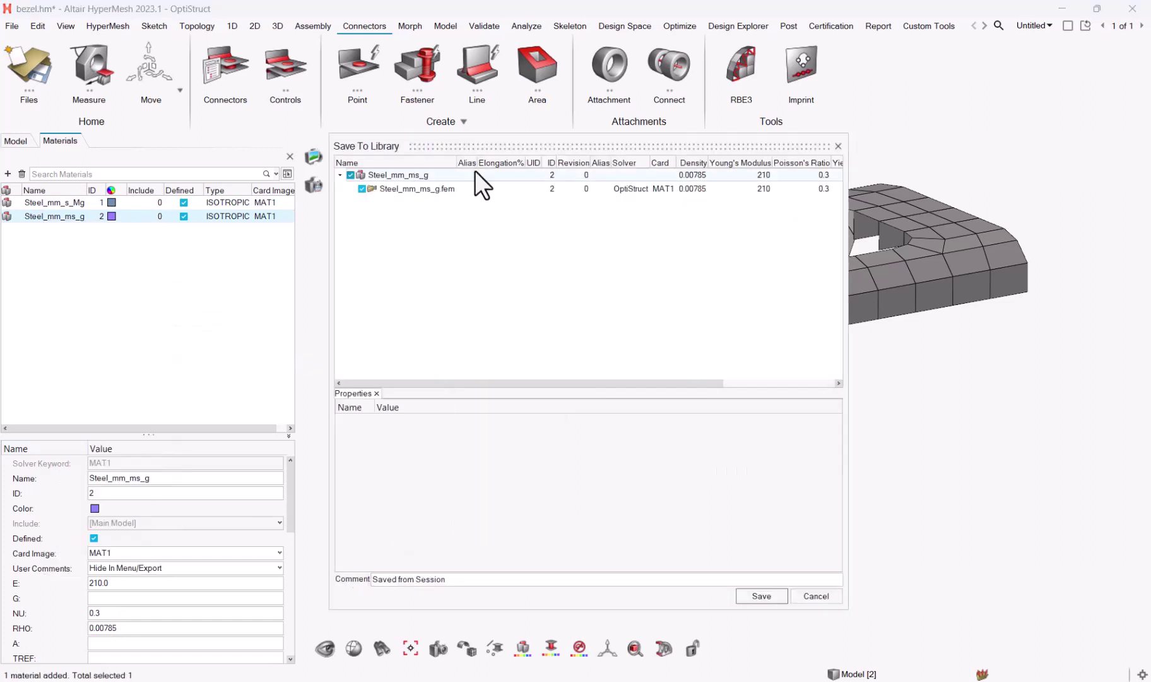
left_click(762, 597)
Bring up the library materials available for loading and filter them by the name Steel
left_click(116, 314)
right_click(117, 314)
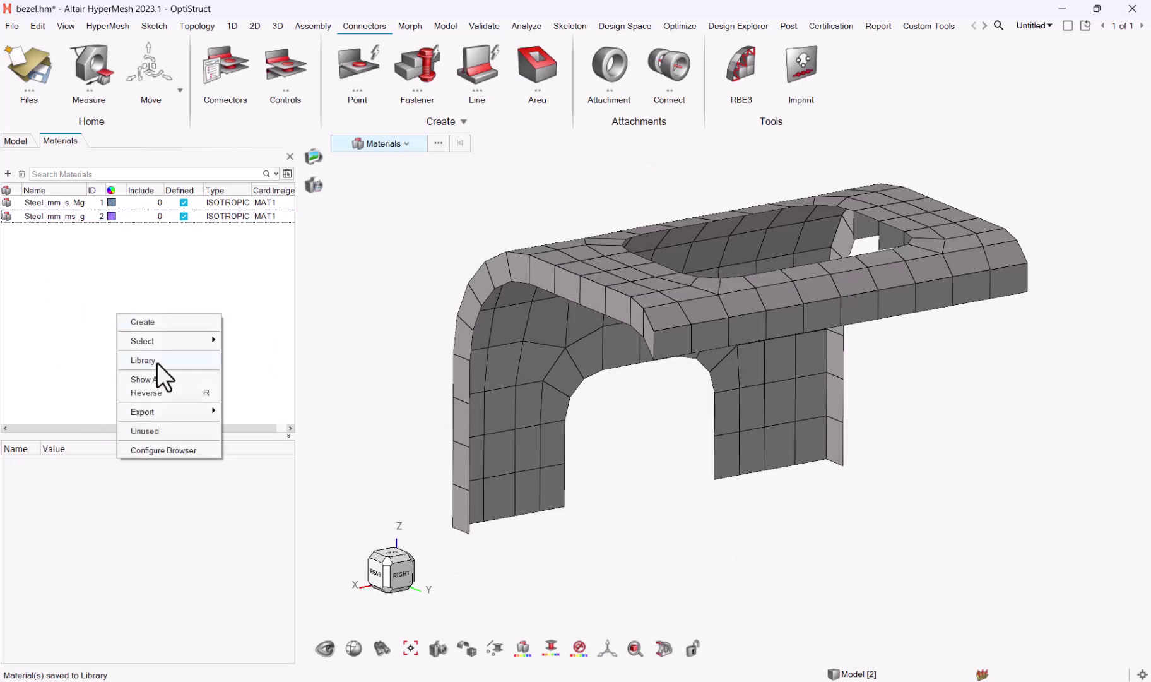
mouse_move(176, 359)
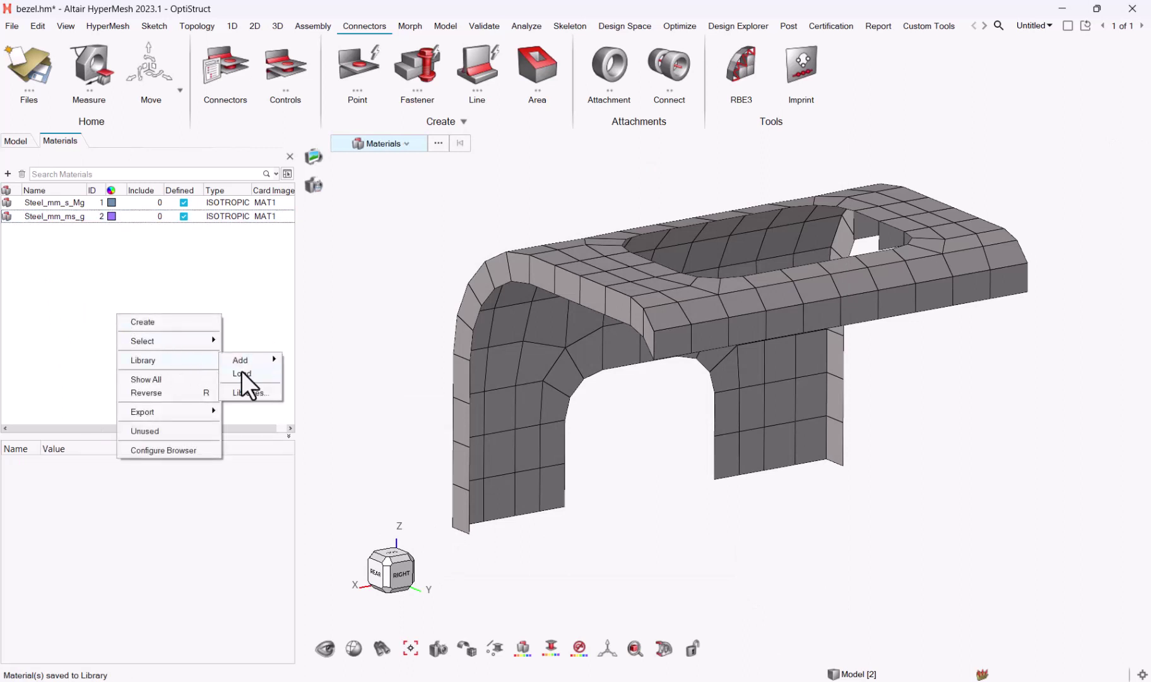
mouse_move(241, 372)
left_click(324, 396)
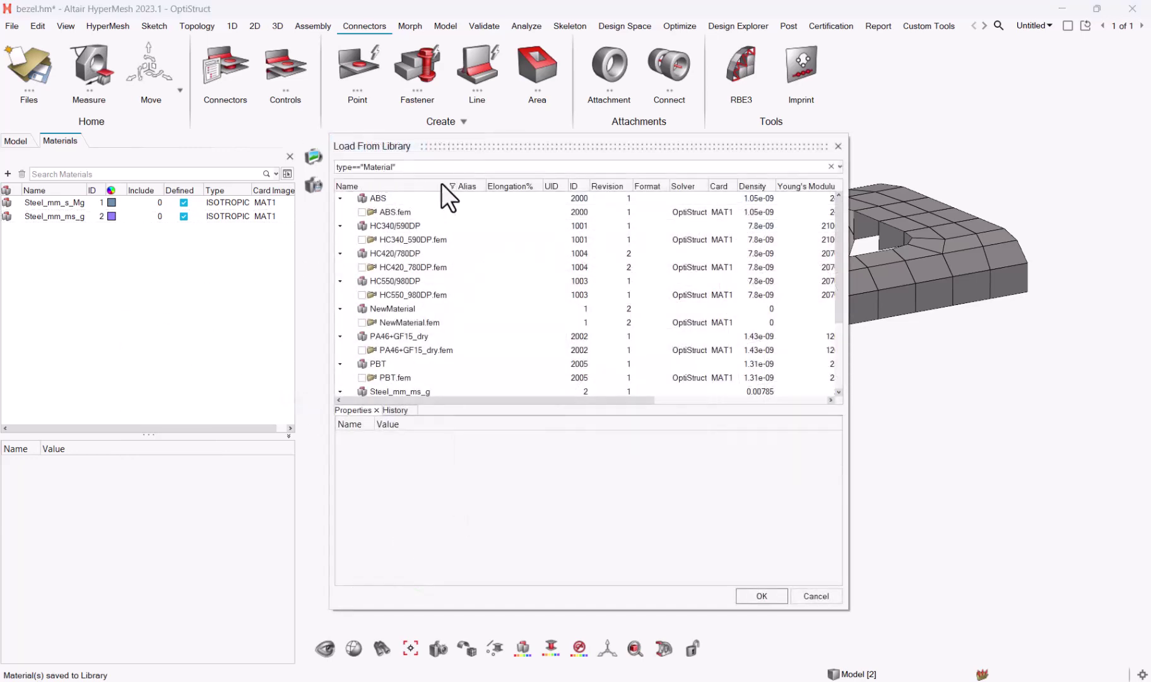
left_click(452, 186)
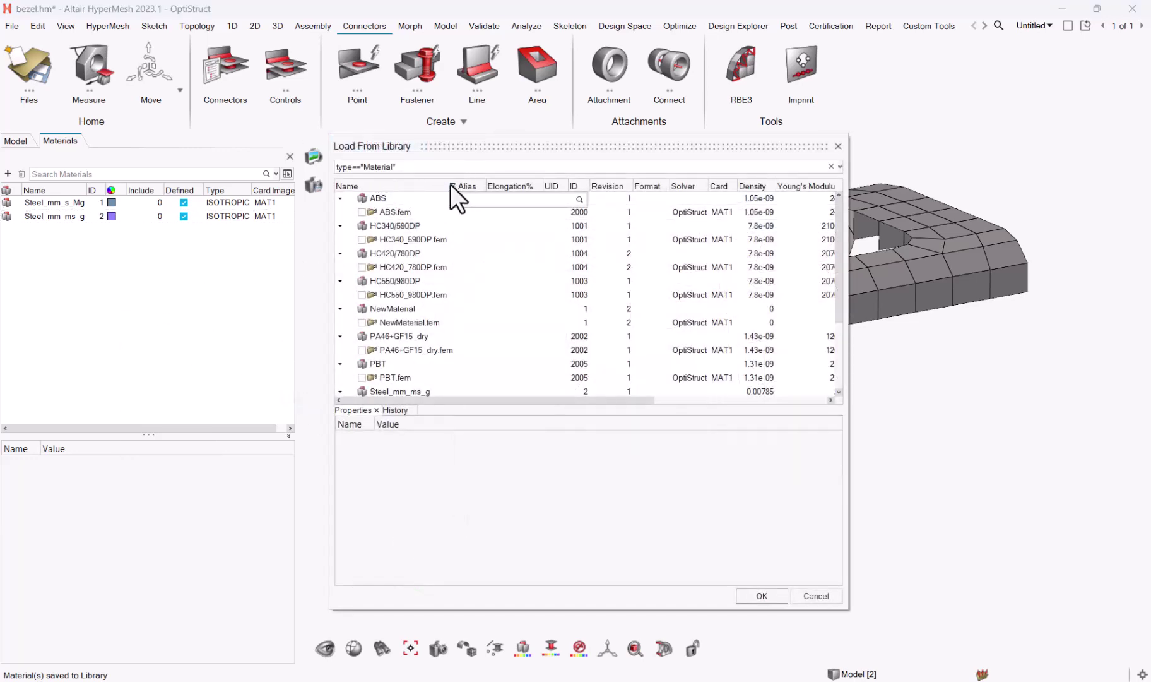
type("Steel")
key("Return")
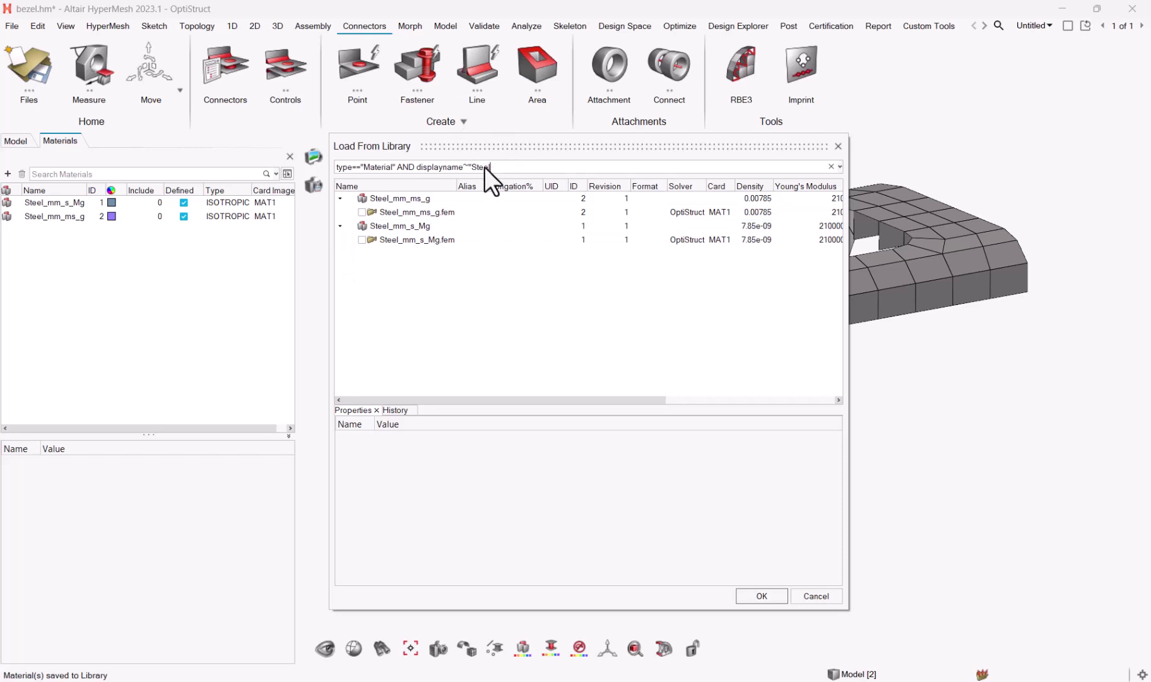
Remove the name condition from the library filter expression, keeping only type=="Material"
key("BackSpace")
key("BackSpace")
key("BackSpace")
key("BackSpace")
key("BackSpace")
key("BackSpace")
key("BackSpace")
key("BackSpace")
key("BackSpace")
key("BackSpace")
key("BackSpace")
key("BackSpace")
key("BackSpace")
key("BackSpace")
key("BackSpace")
key("BackSpace")
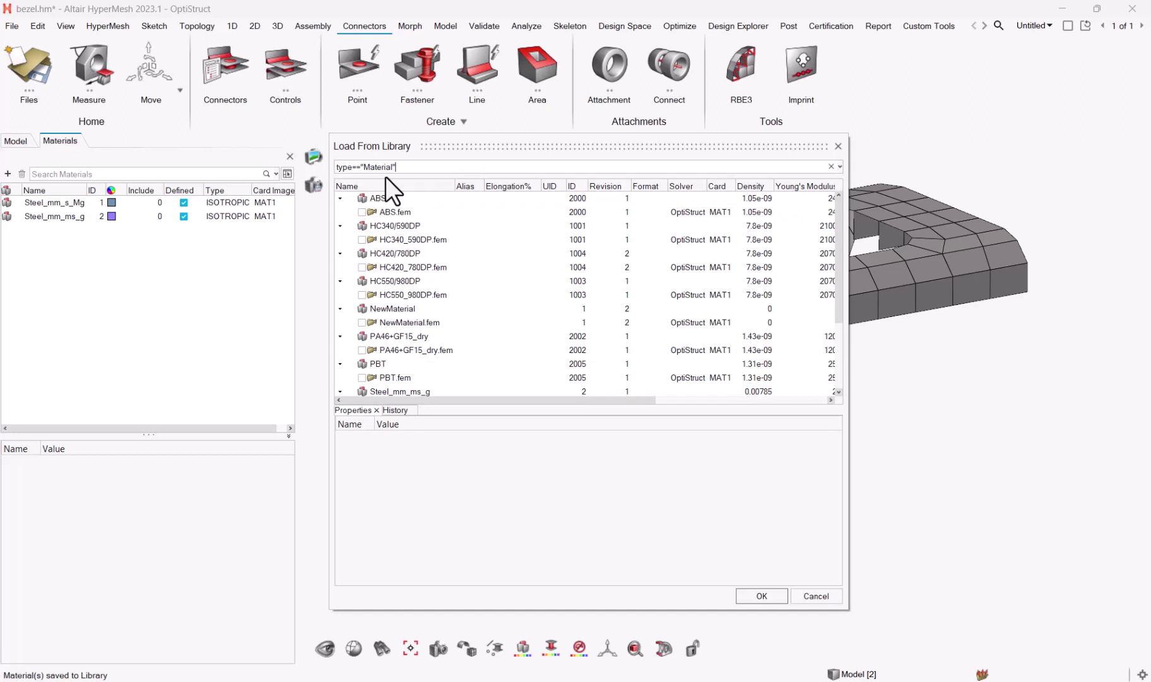
Filter the library materials by names containing mm_s_Mg, and close the library without loading any material
left_click(450, 187)
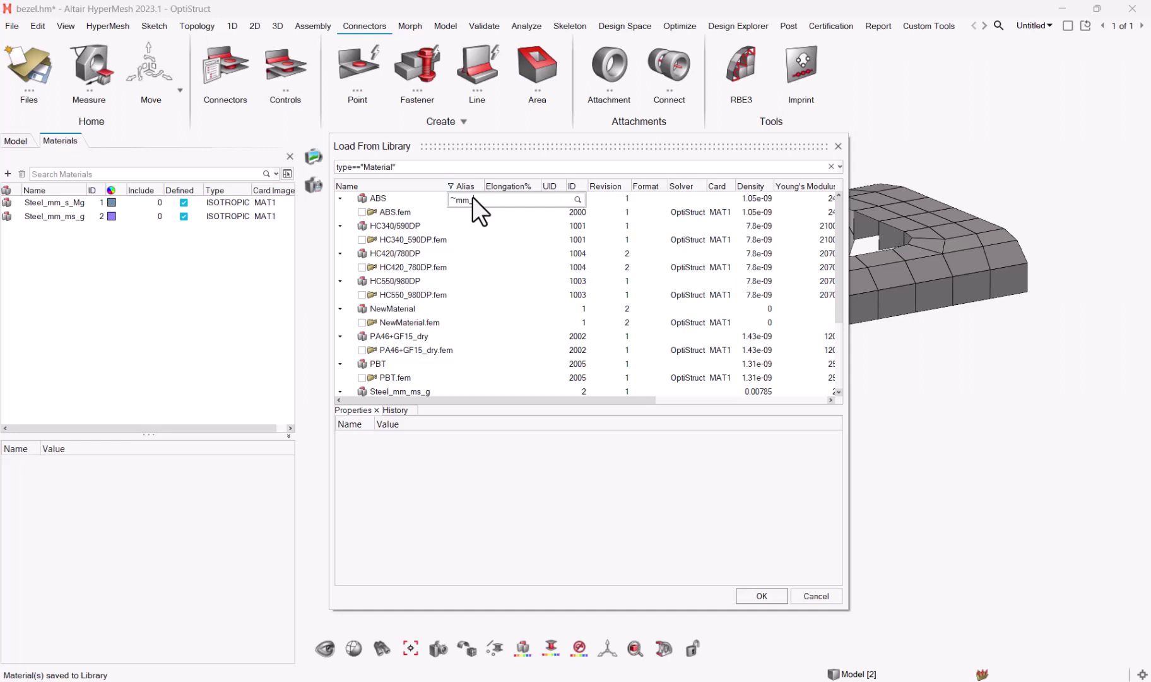
key("Return")
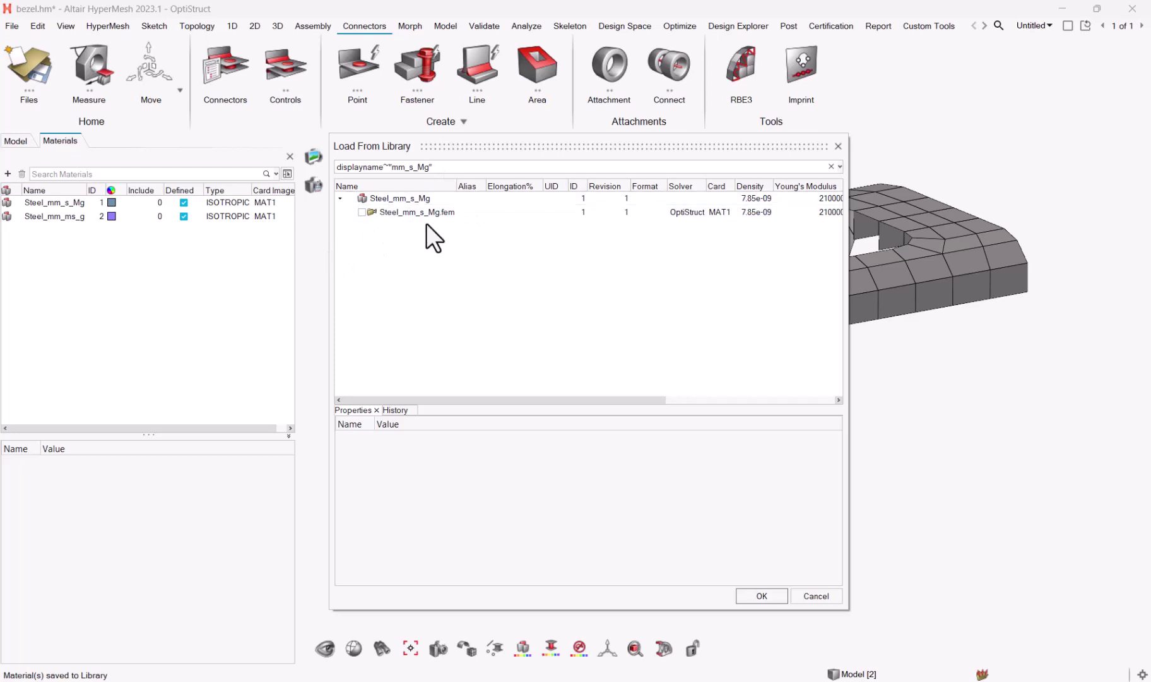
left_click(815, 596)
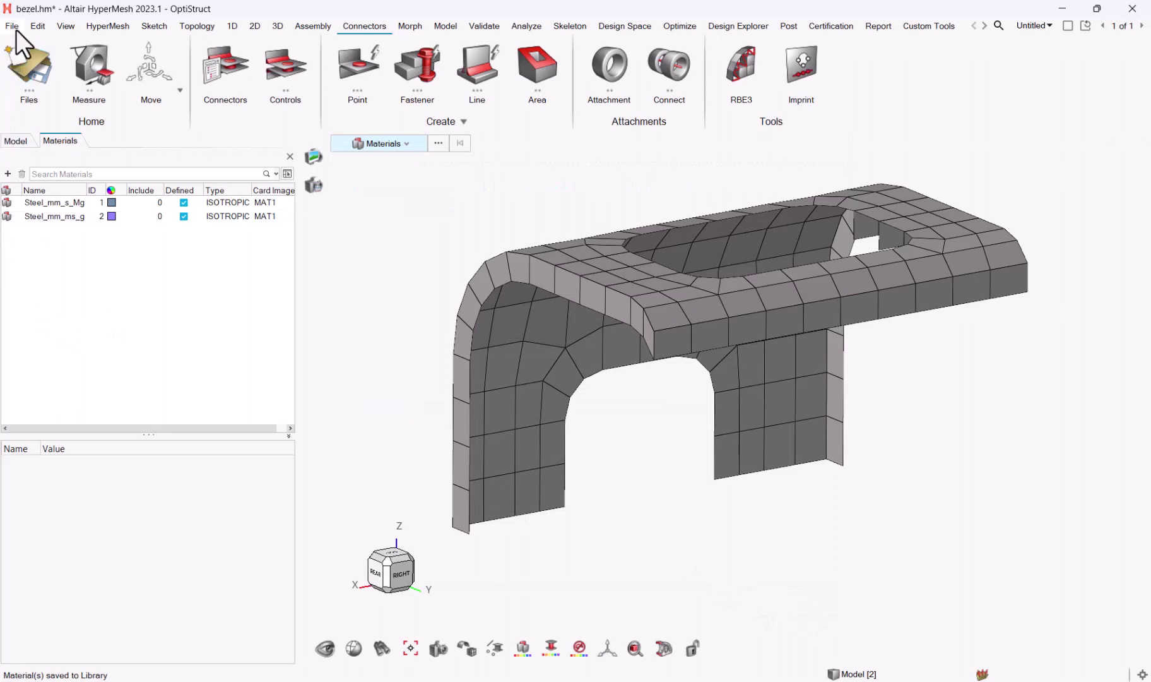
Delete both Steel_mm_s_Mg and Steel_mm_ms_g from the model's materials
left_click(47, 204)
left_click(45, 219, "shift")
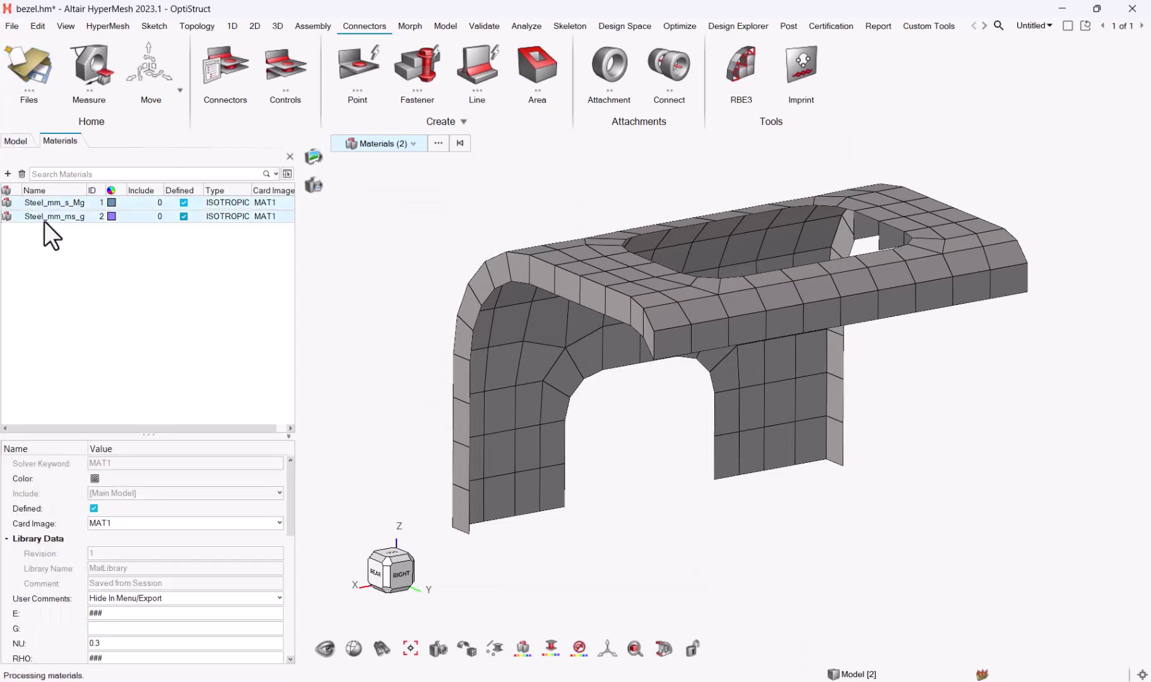
right_click(45, 221)
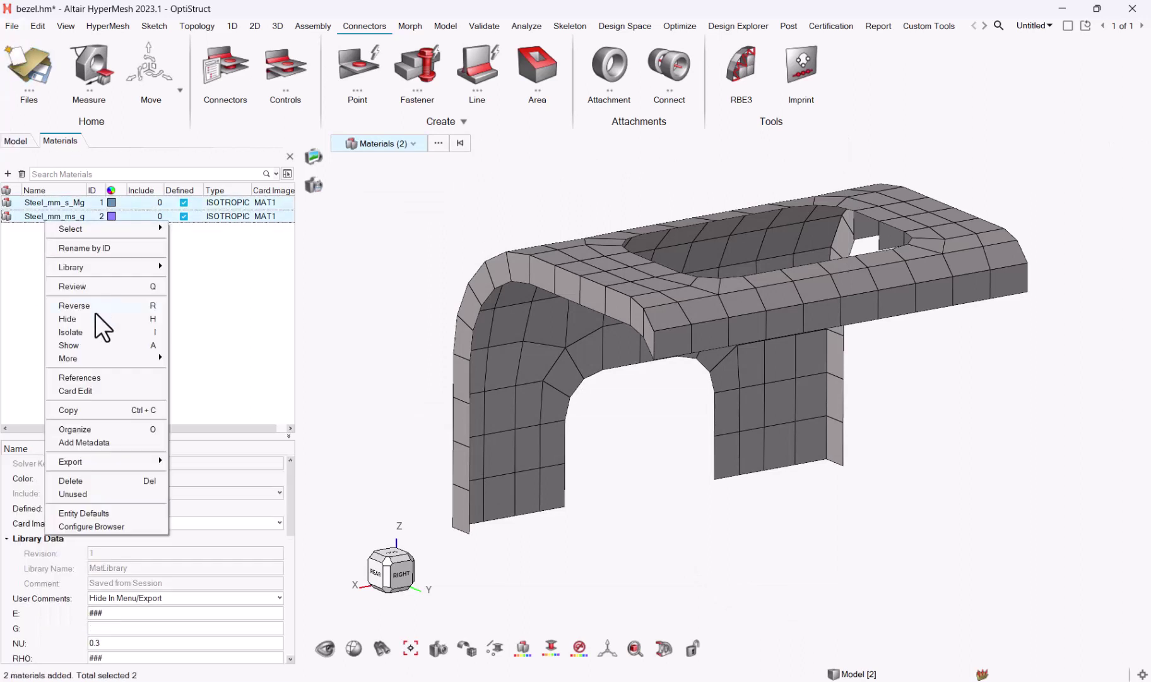
left_click(92, 478)
Switch the solver interface to Altair RADIOSS with the Radioss2023 profile
left_click(10, 27)
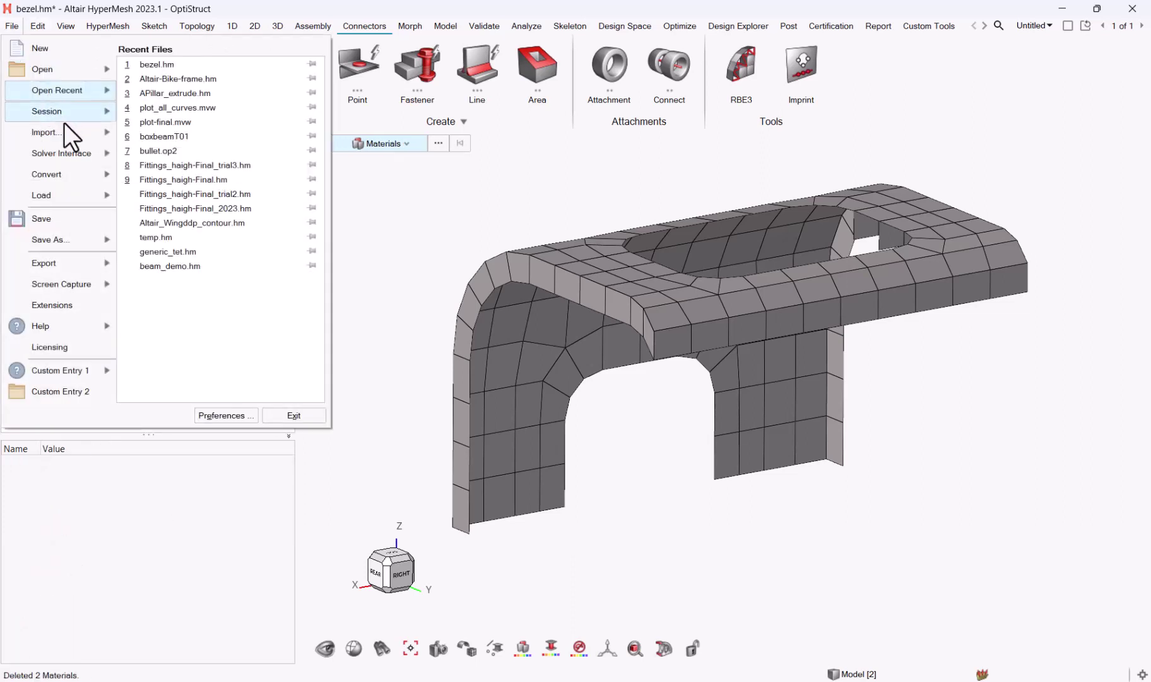
mouse_move(68, 158)
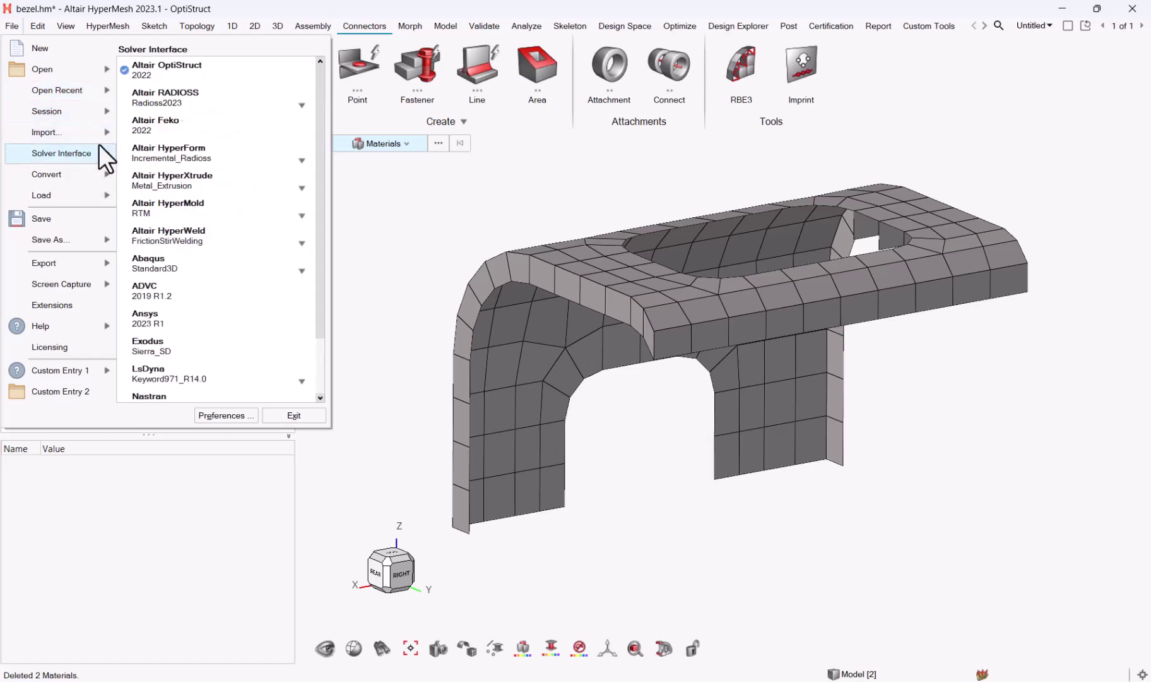
left_click(182, 92)
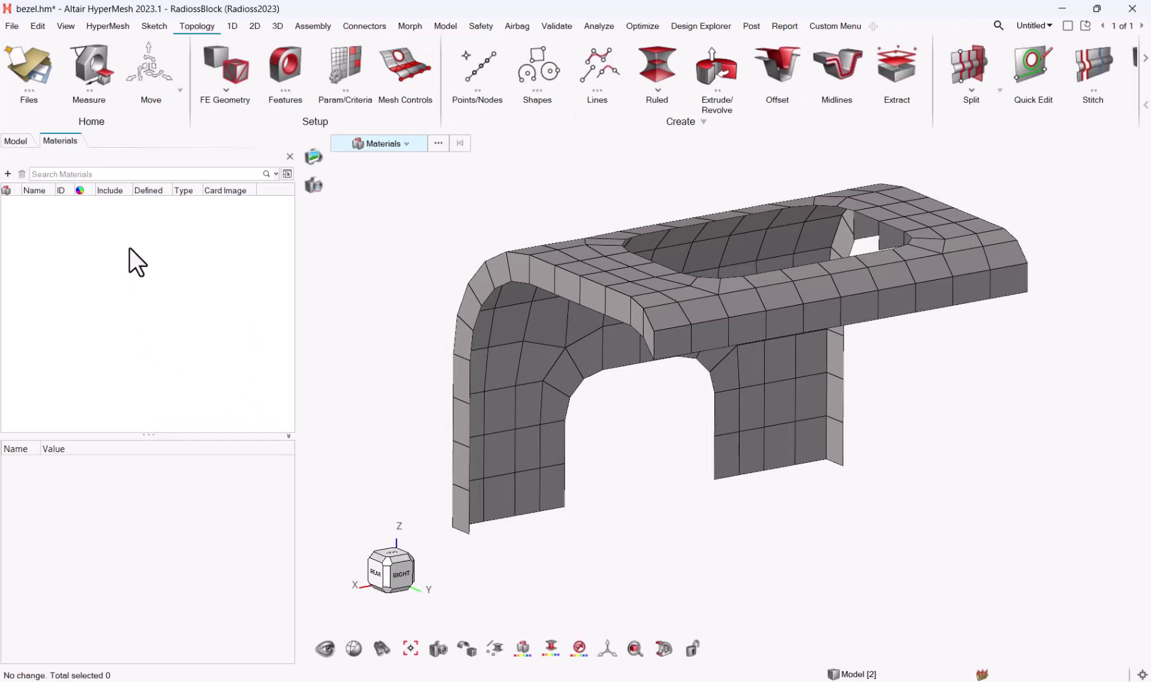
Create a new material in the model and name it Steel_mm_s_Mg
right_click(130, 248)
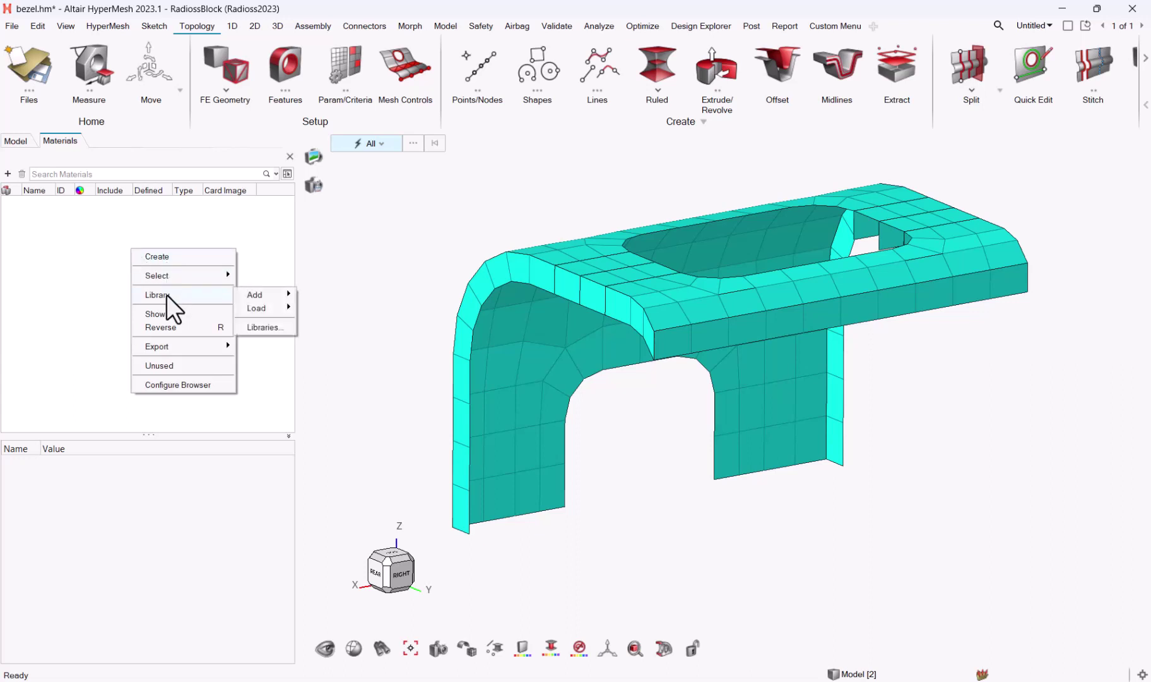
left_click(33, 258)
right_click(32, 258)
left_click(73, 268)
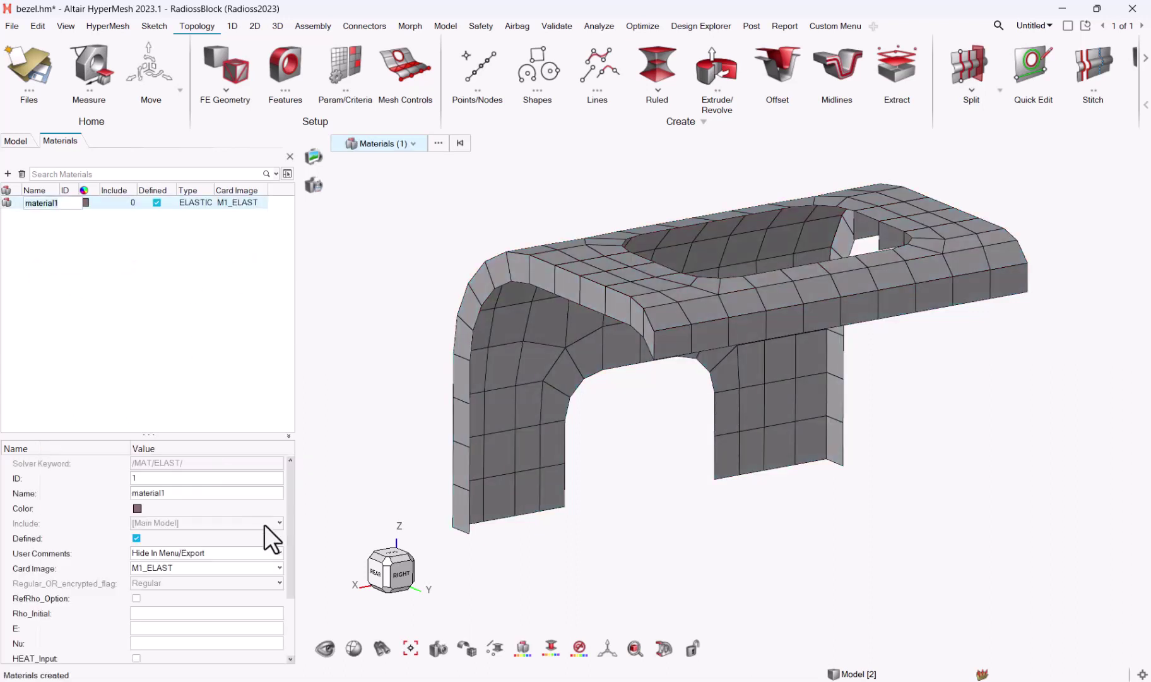
left_click(192, 493)
type("Steel_mm_s_Mg")
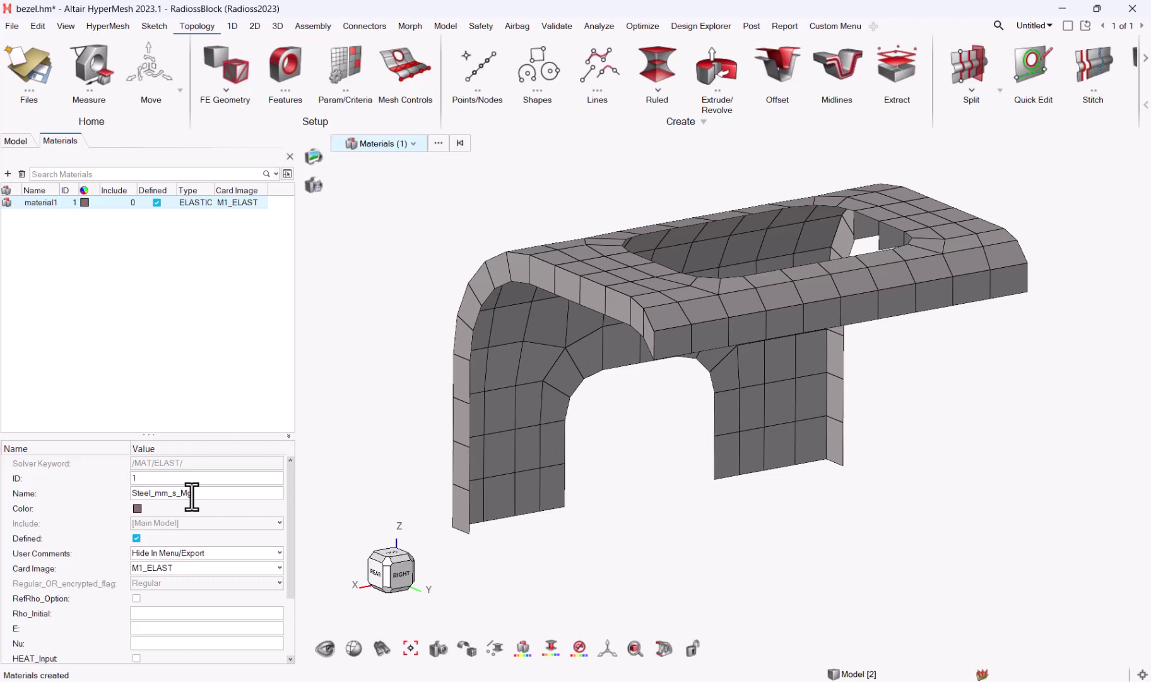
key("Return")
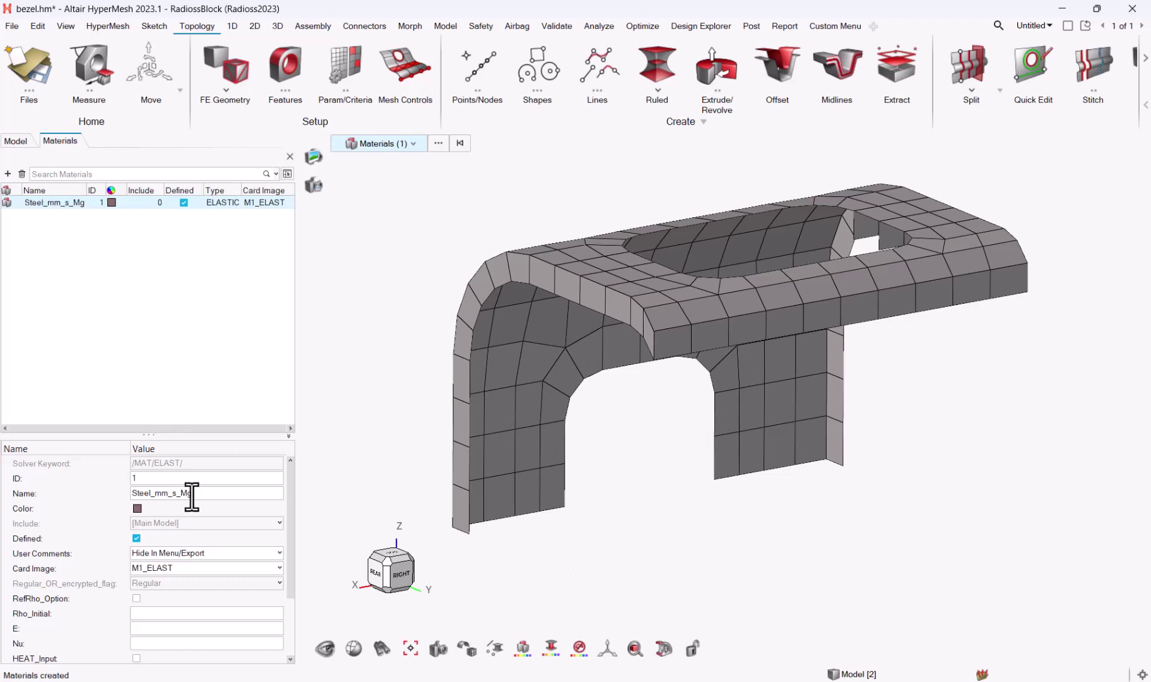
Change the card image of Steel_mm_s_Mg to M36_PLAS_TAB
left_click(226, 565)
scroll(172, 624, "down", 5)
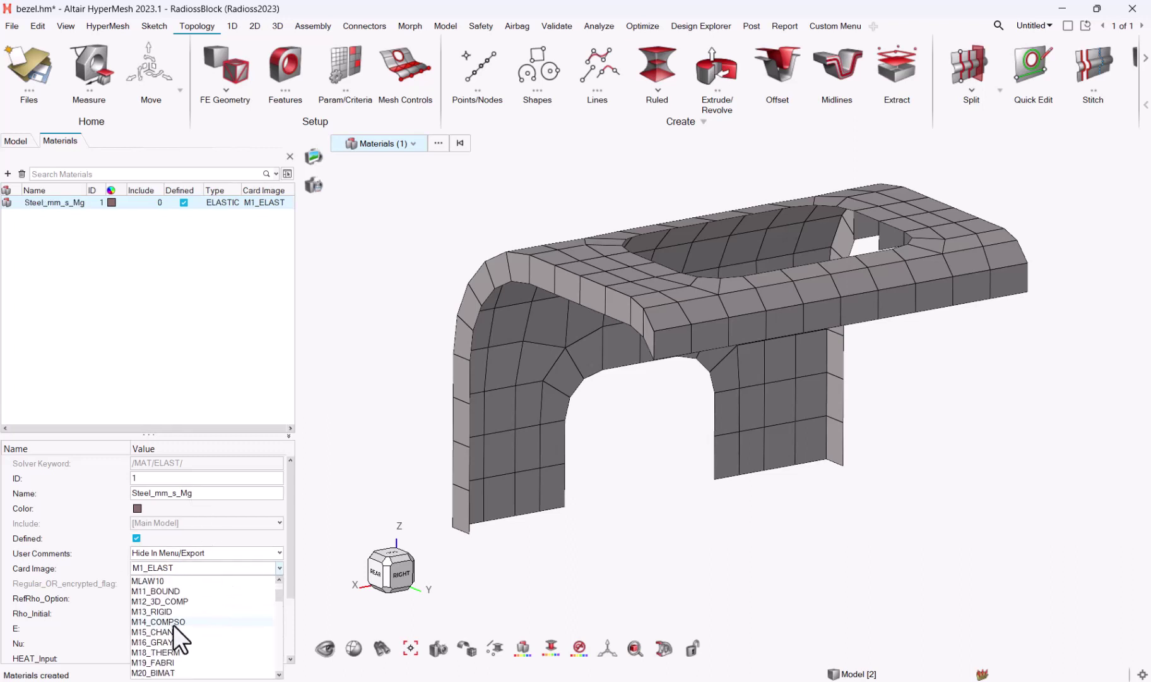
scroll(179, 641, "down", 4)
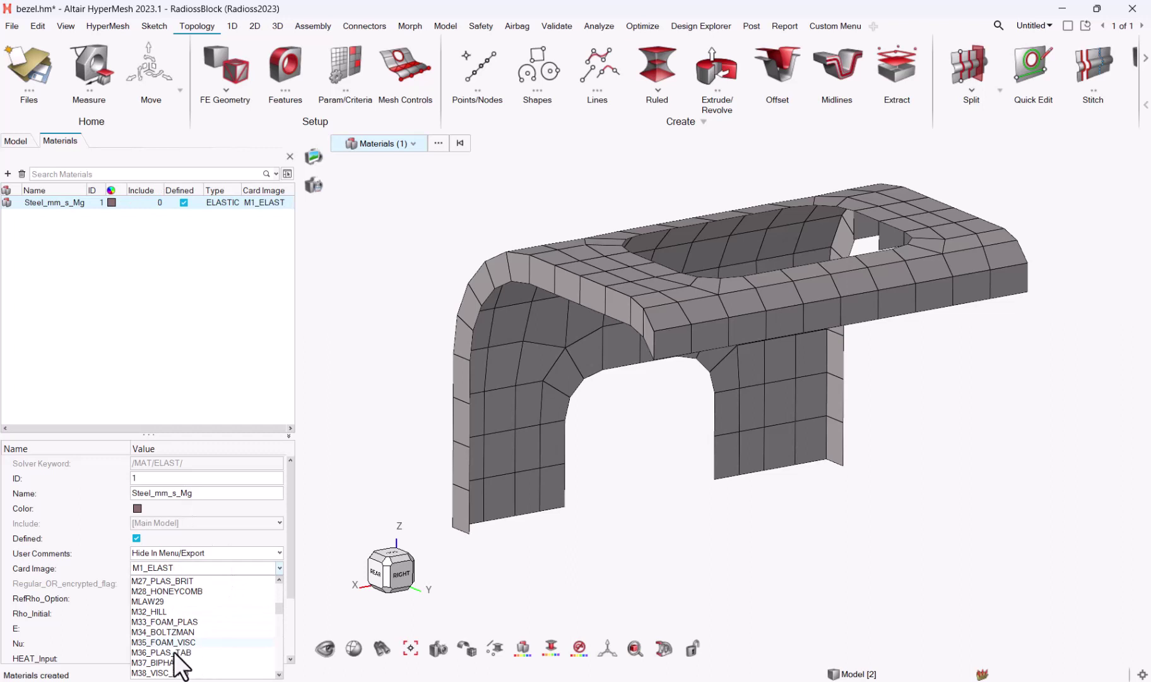
left_click(180, 663)
Set Steel_mm_s_Mg's Rho_Initial to 7.8e-09, E to 210000.0 and Nu to 0.3
left_click(187, 612)
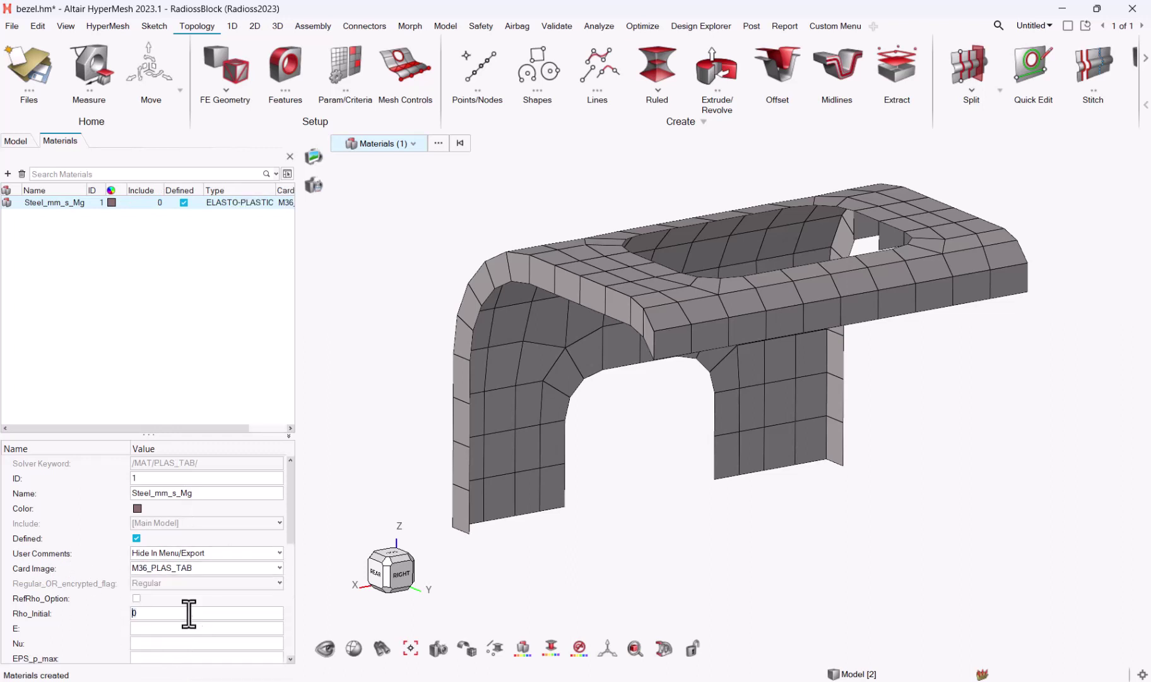
type("7.8e-09")
left_click(171, 627)
left_click(185, 644)
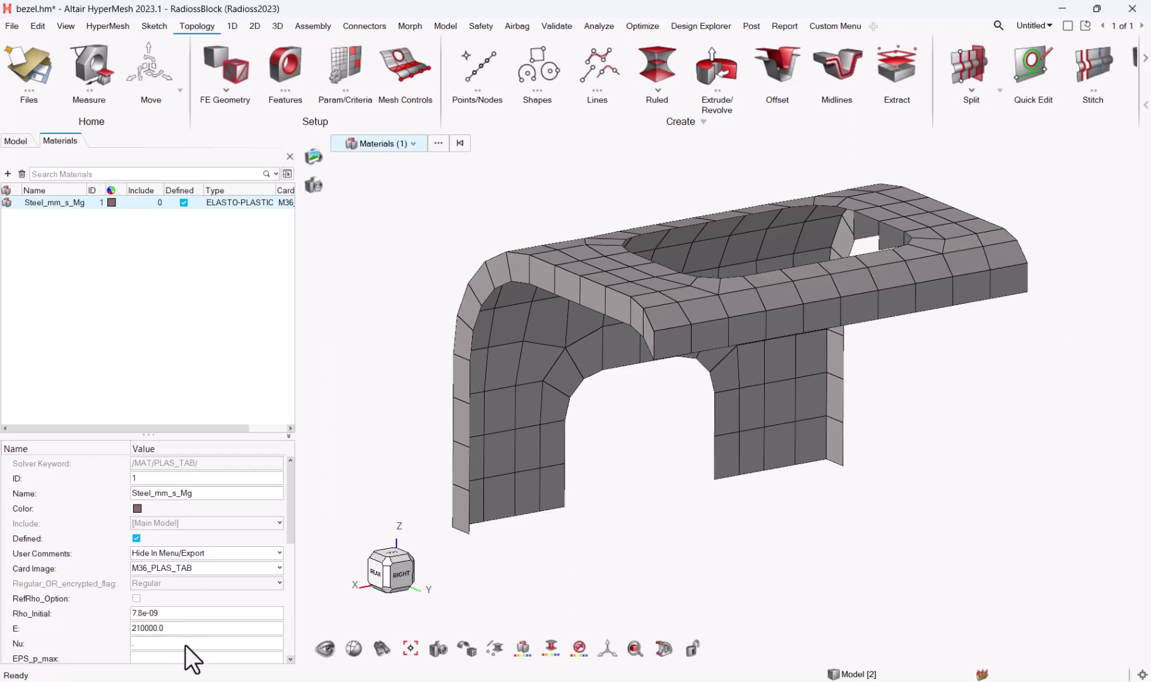
type("0.3")
Set the material's EPS_p_max to 0.5 and its number of functions N_funct to 1
scroll(179, 637, "down", 6)
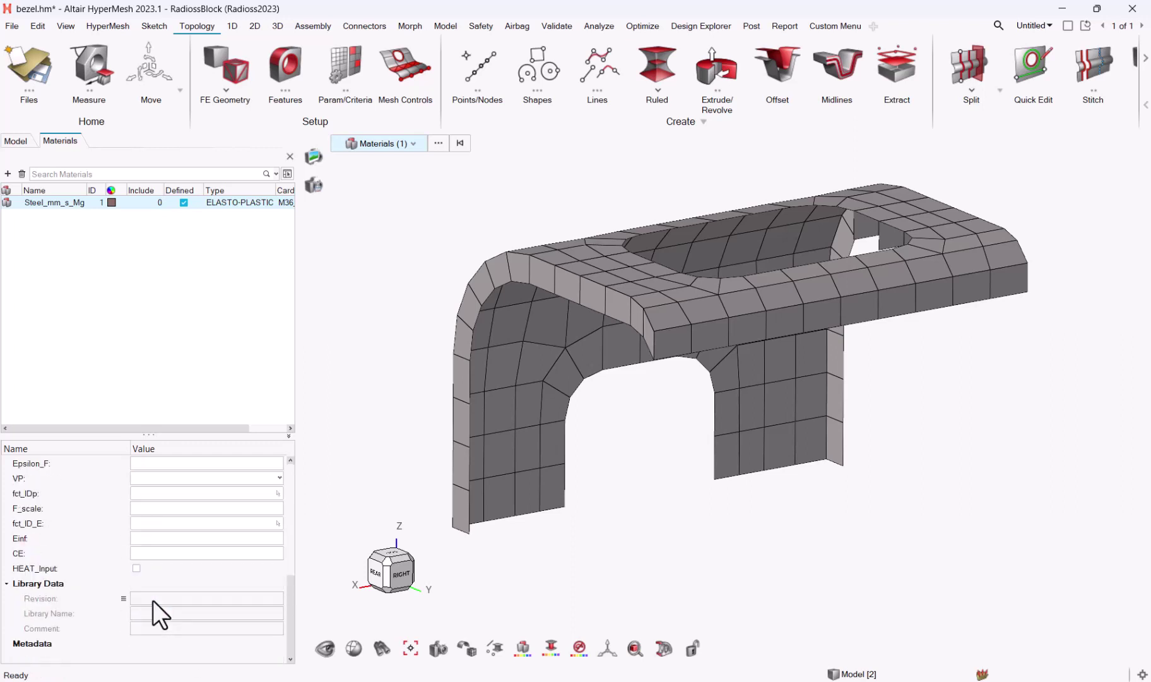
scroll(153, 600, "up", 6)
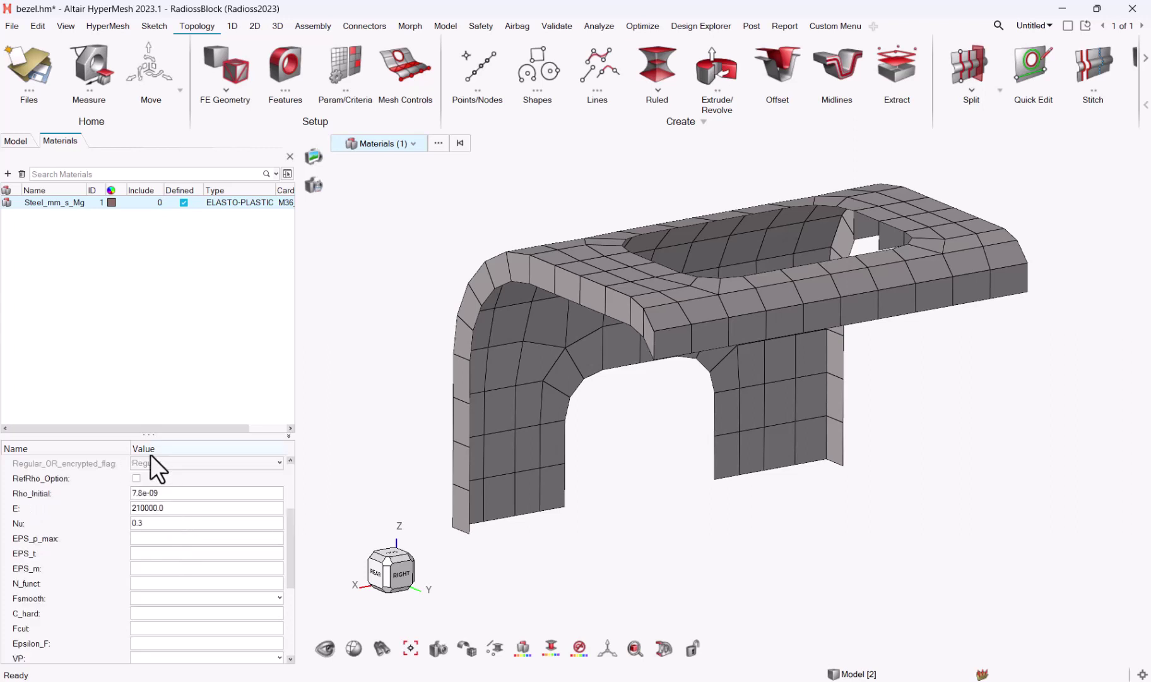
left_click(155, 538)
left_click(171, 558)
left_click(173, 563)
left_click(183, 586)
type("1")
key("Return")
Create a new curve for the material's fct_ID, keeping the default curve name and /FUNCT type
left_click(186, 598)
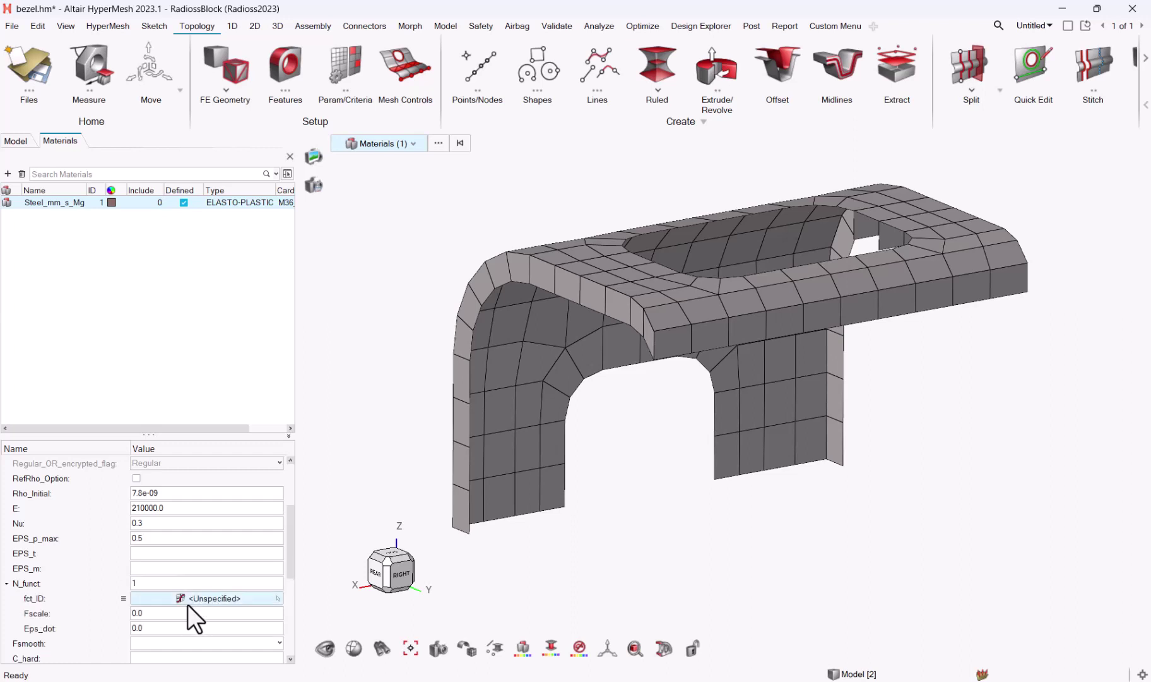
left_click(134, 592)
left_click(153, 610)
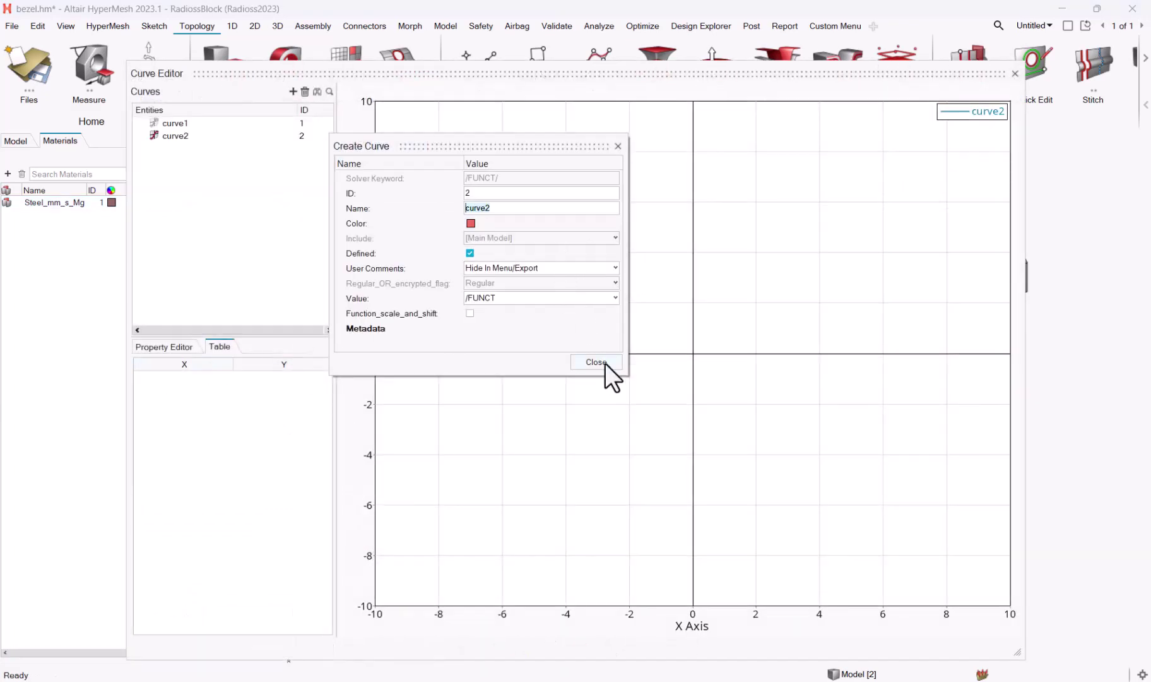
left_click(605, 362)
Delete the surplus curve1 from the Curve Editor, keeping curve2
left_click_drag(221, 70, 228, 107)
left_click(179, 171)
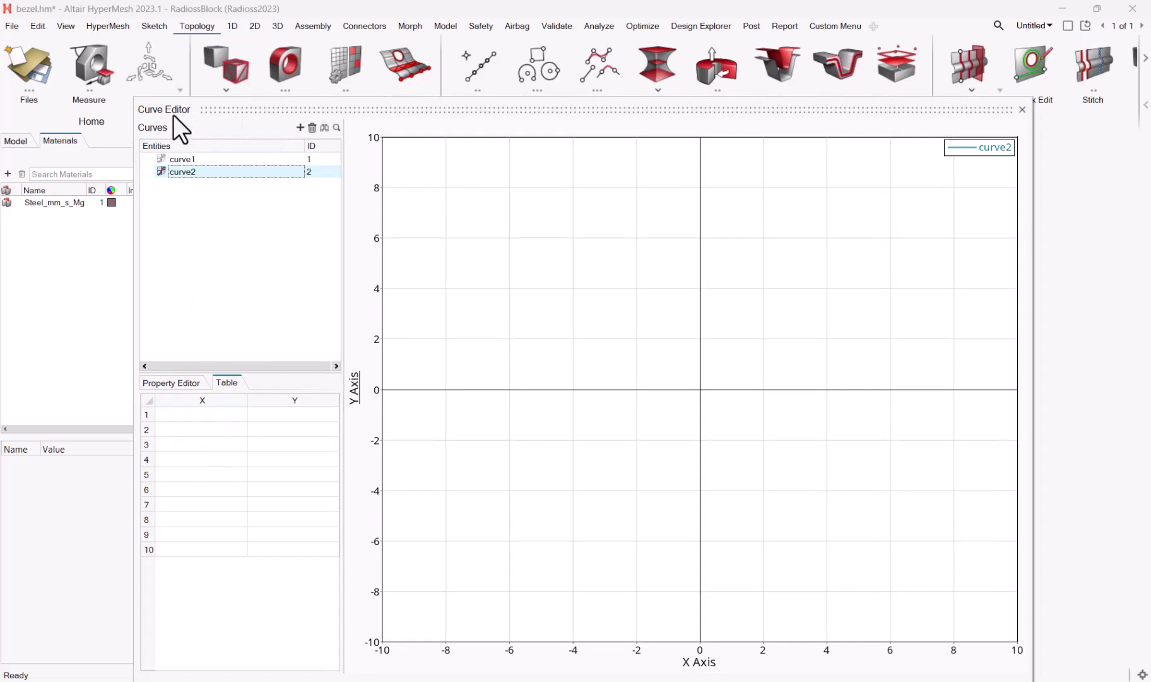
right_click(181, 157)
left_click(214, 212)
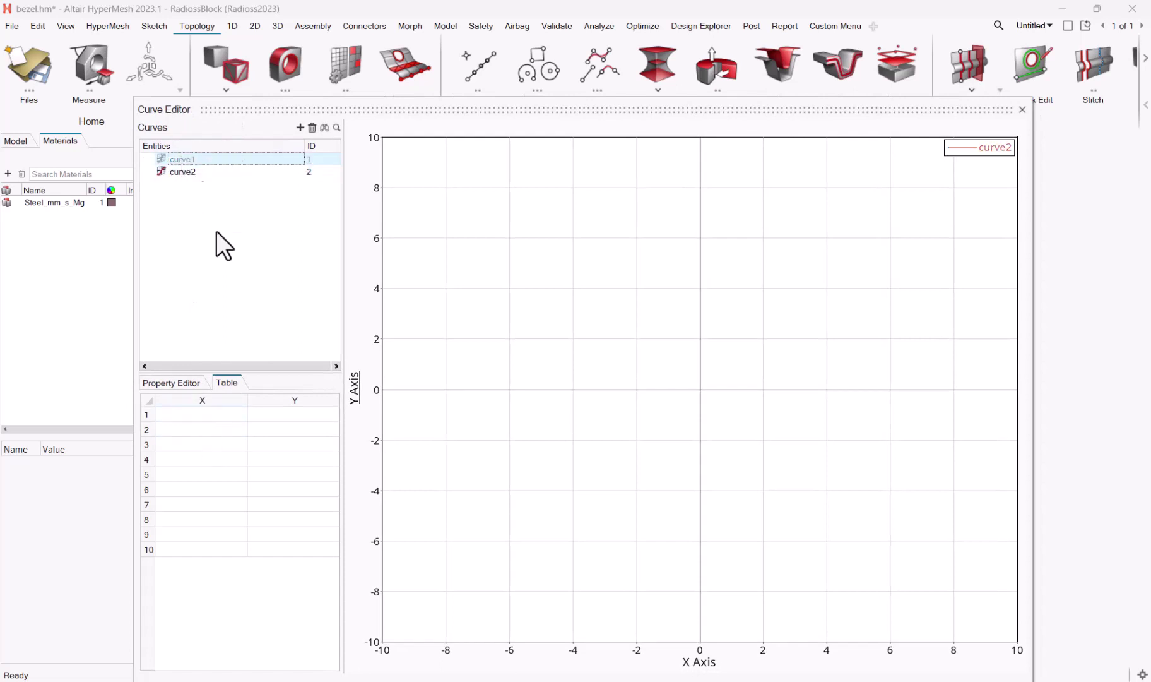
Enter curve2's first two points: X 0 with Y 400, and X 0.1 with Y 420
left_click(198, 413)
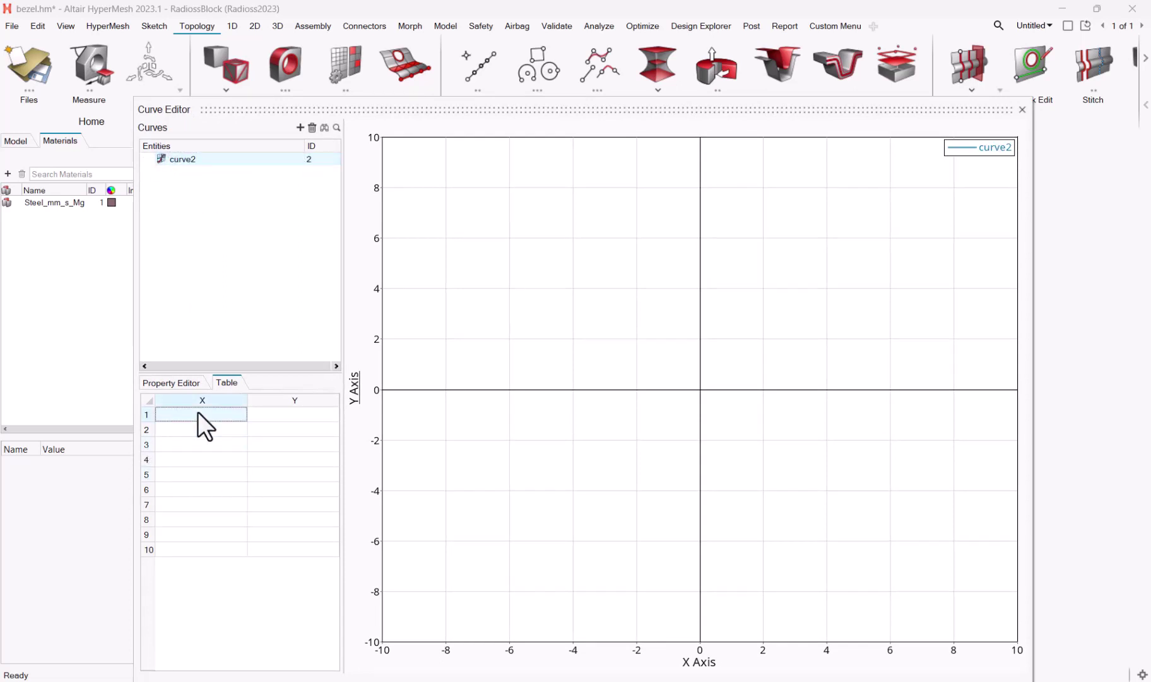
type("0")
left_click(281, 414)
type("400")
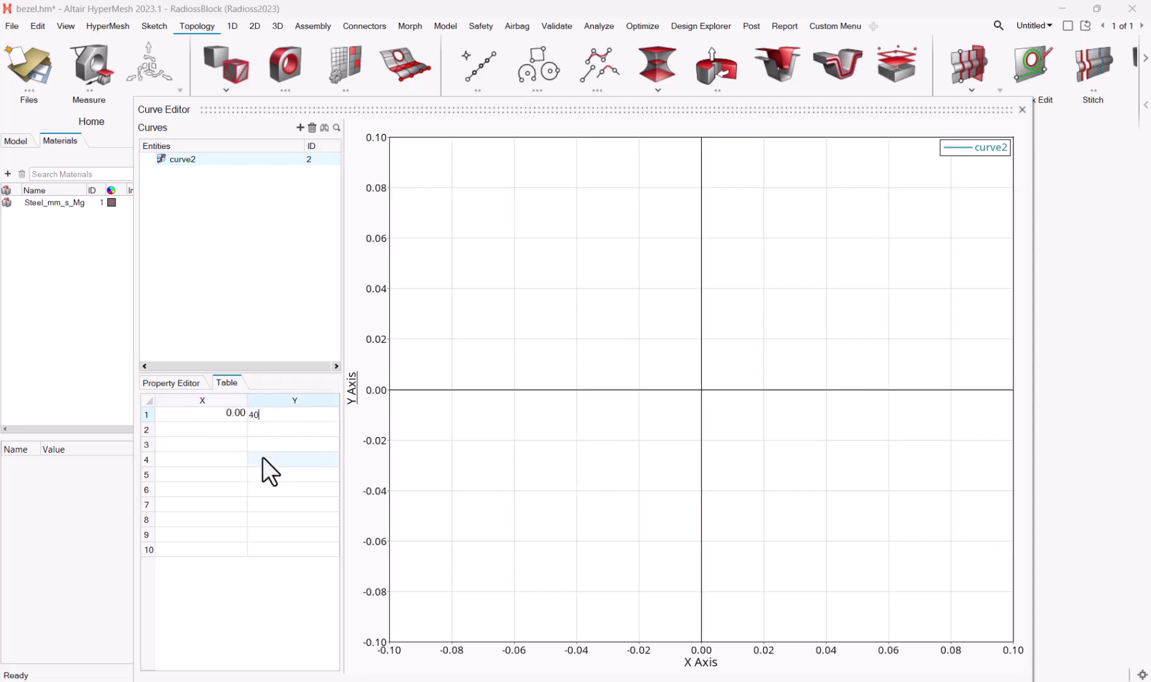
left_click(222, 426)
type(".1")
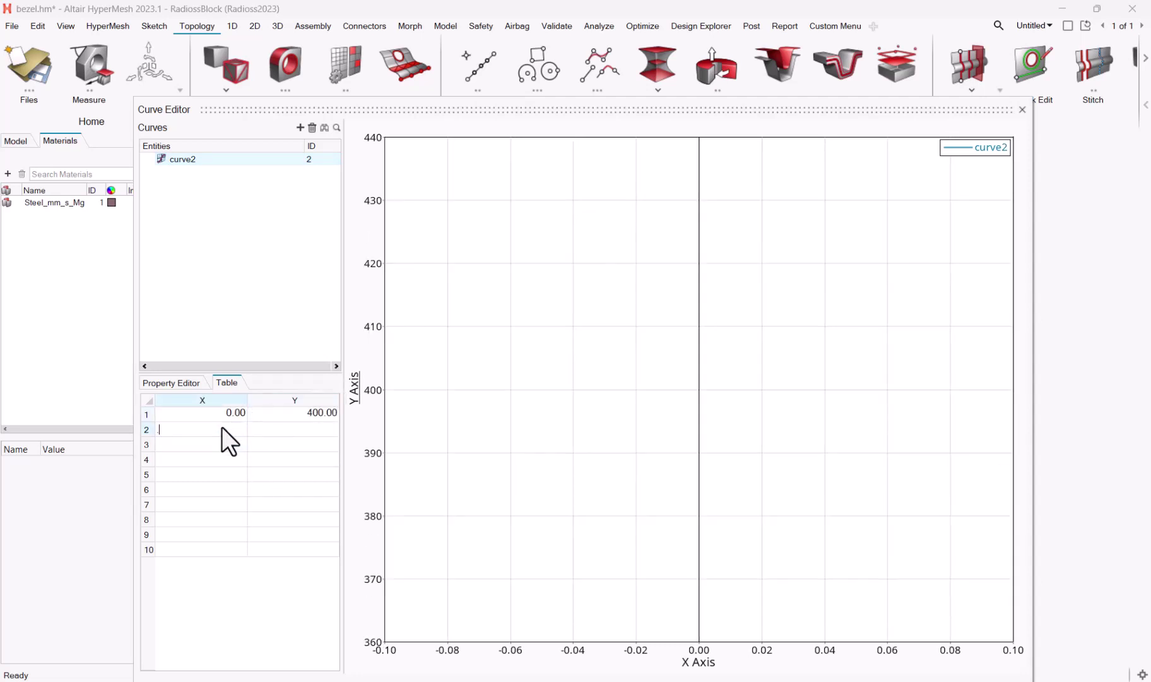
left_click(293, 429)
type("420")
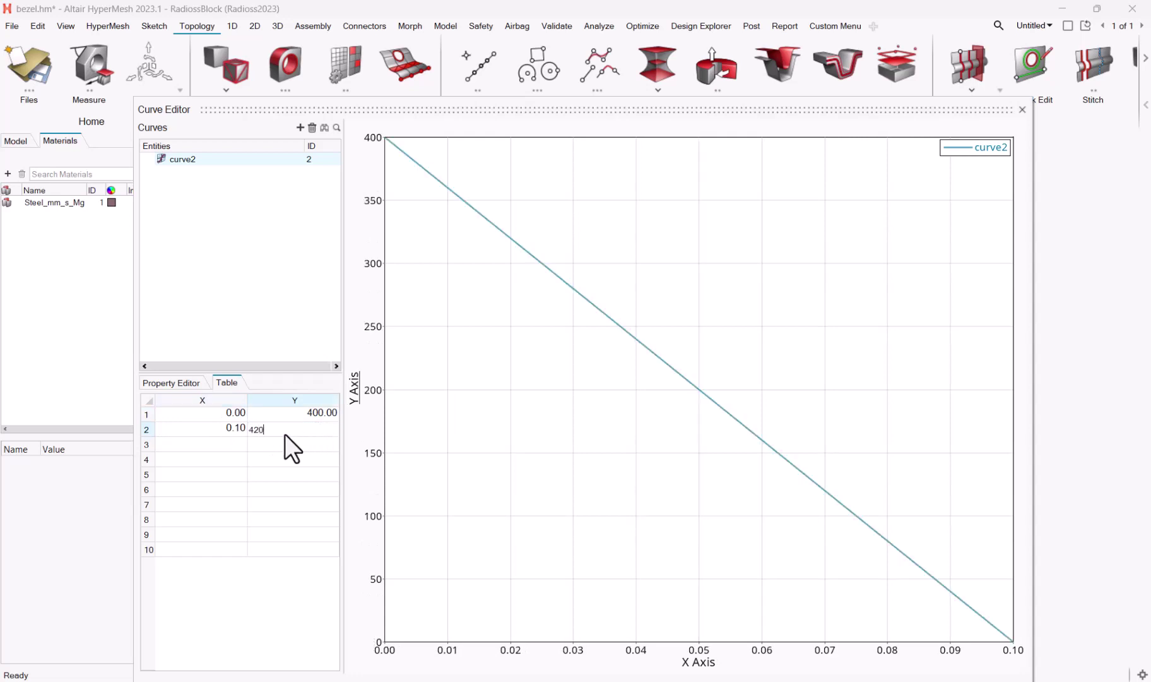
key("Return")
Add a third point to curve2 at X 0.2 with a Y value of 425
left_click(235, 442)
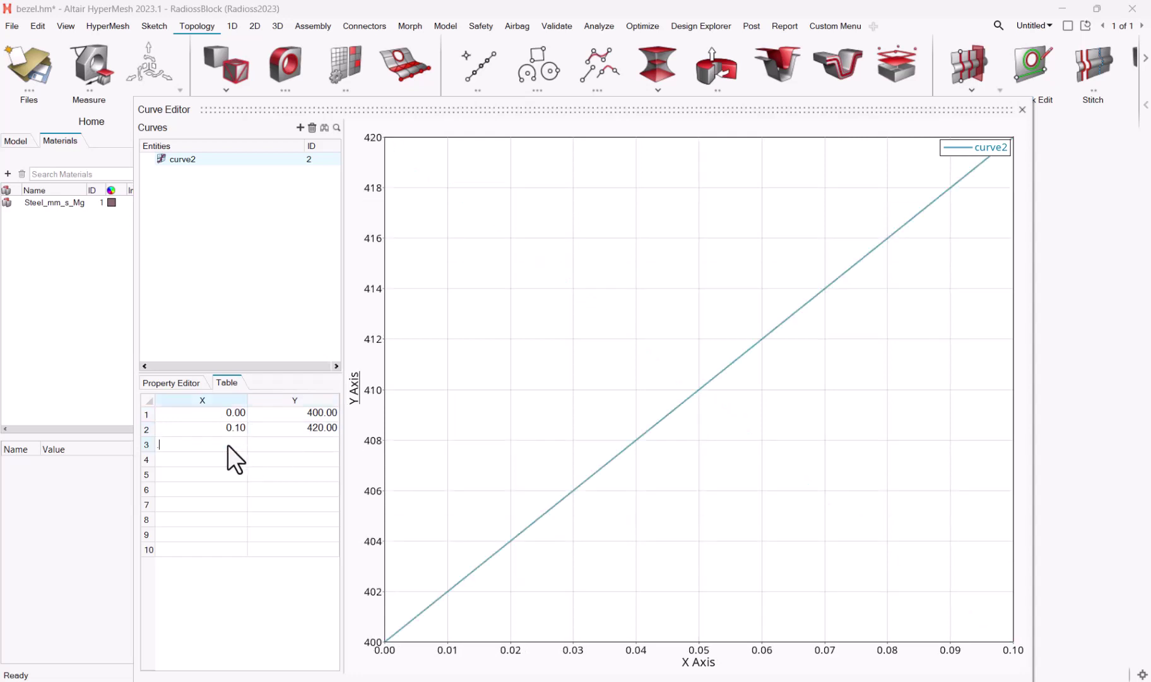
type(".2")
key("Return")
left_click(273, 448)
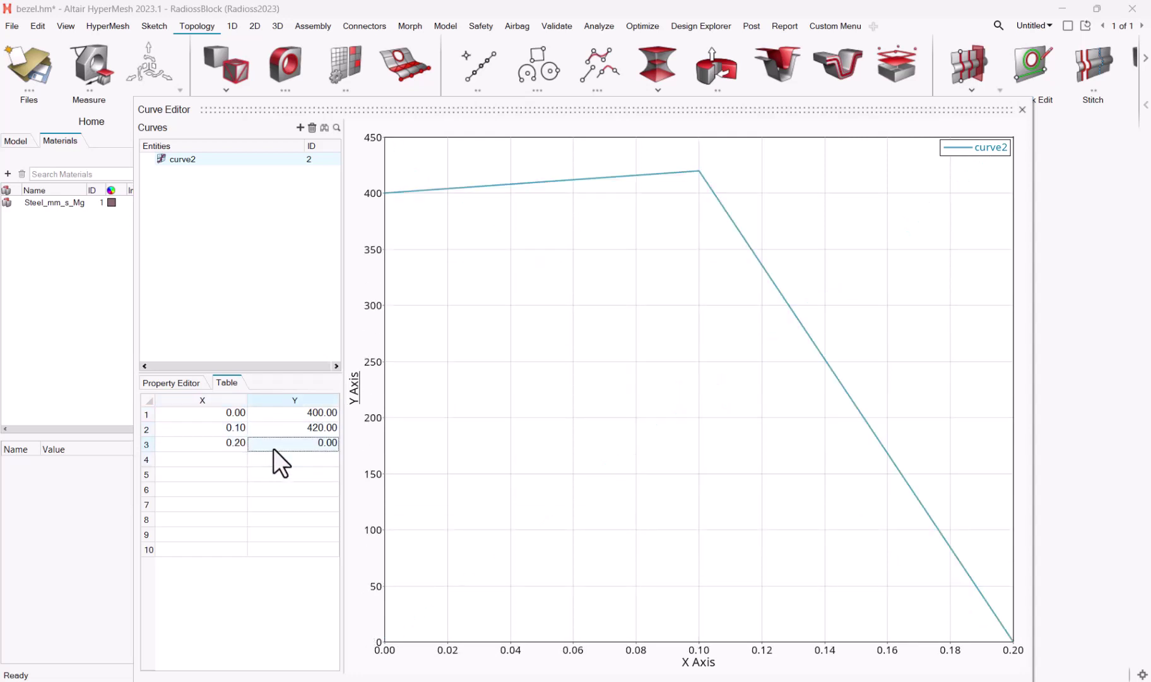
type("415")
key("Return")
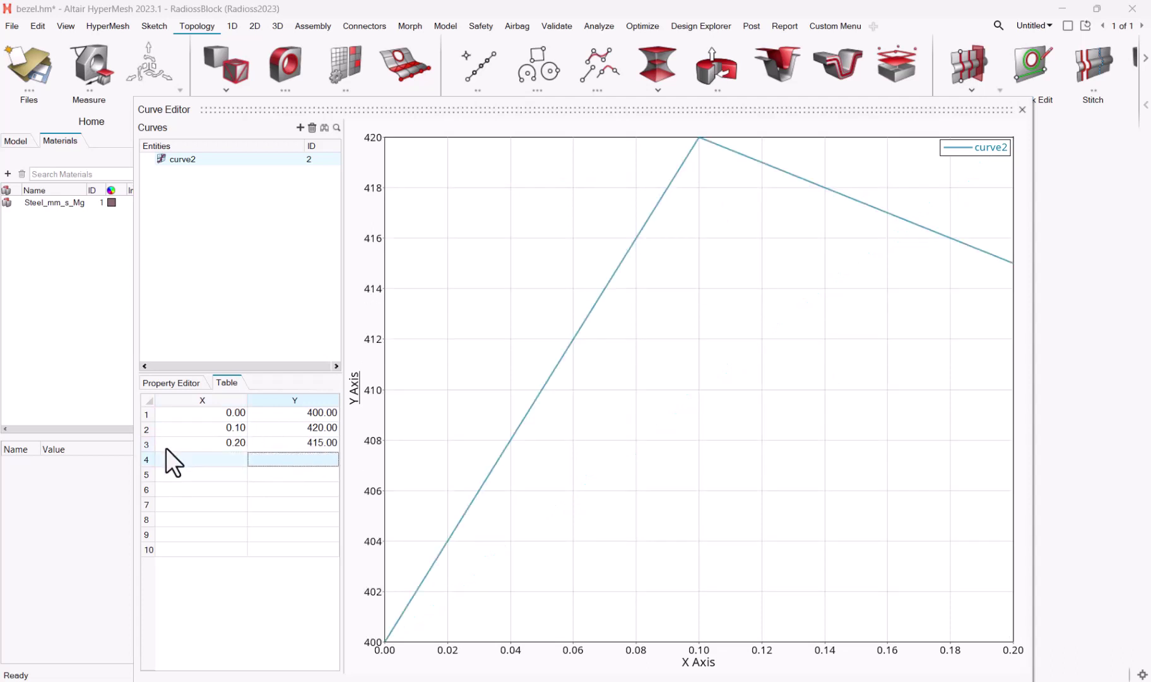
left_click(301, 443)
type("425")
key("Return")
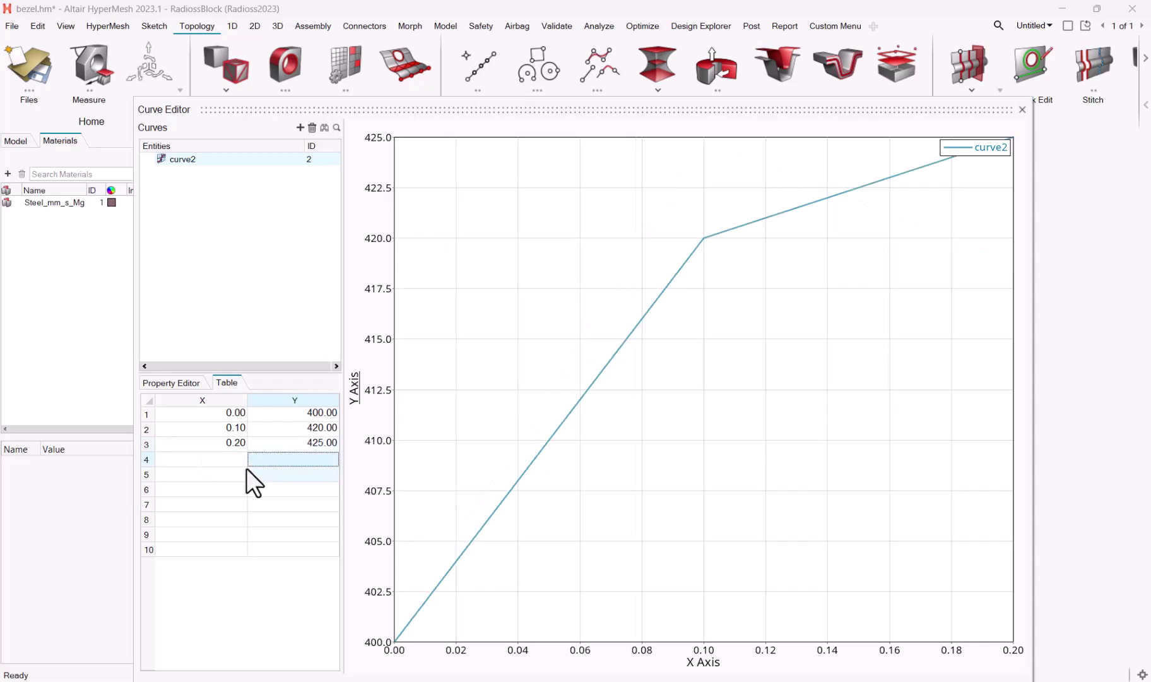
Add a fourth point to curve2 at X 0.25, Y 427, and close the Curve Editor
left_click(203, 457)
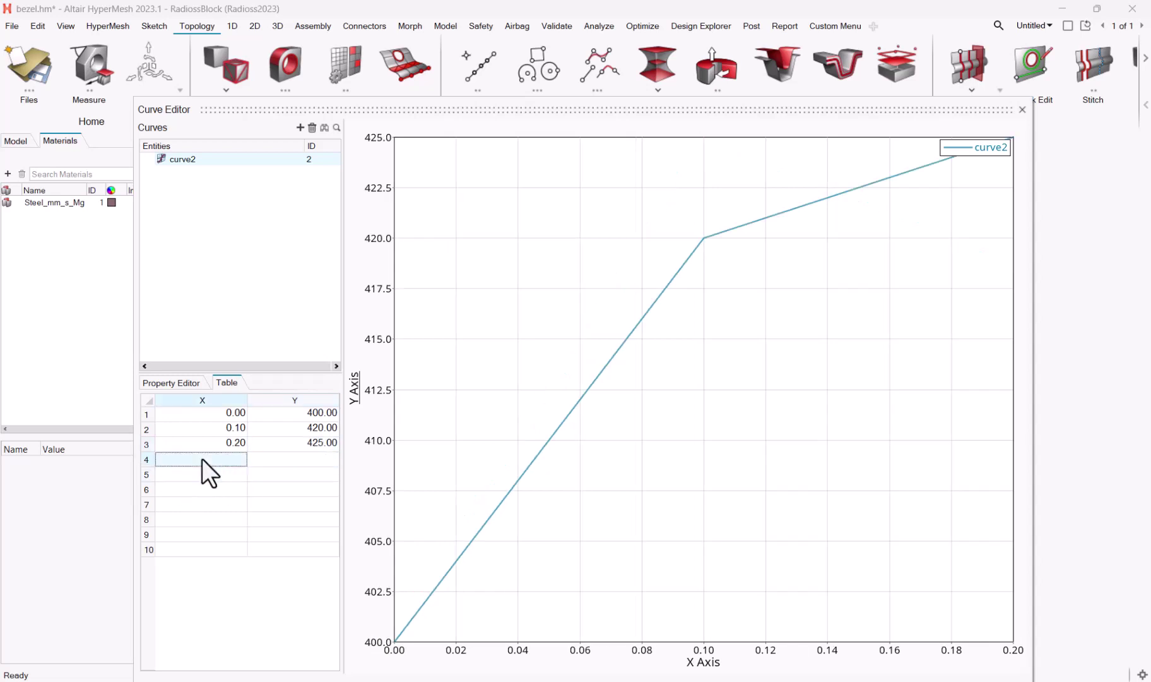
type("0.25")
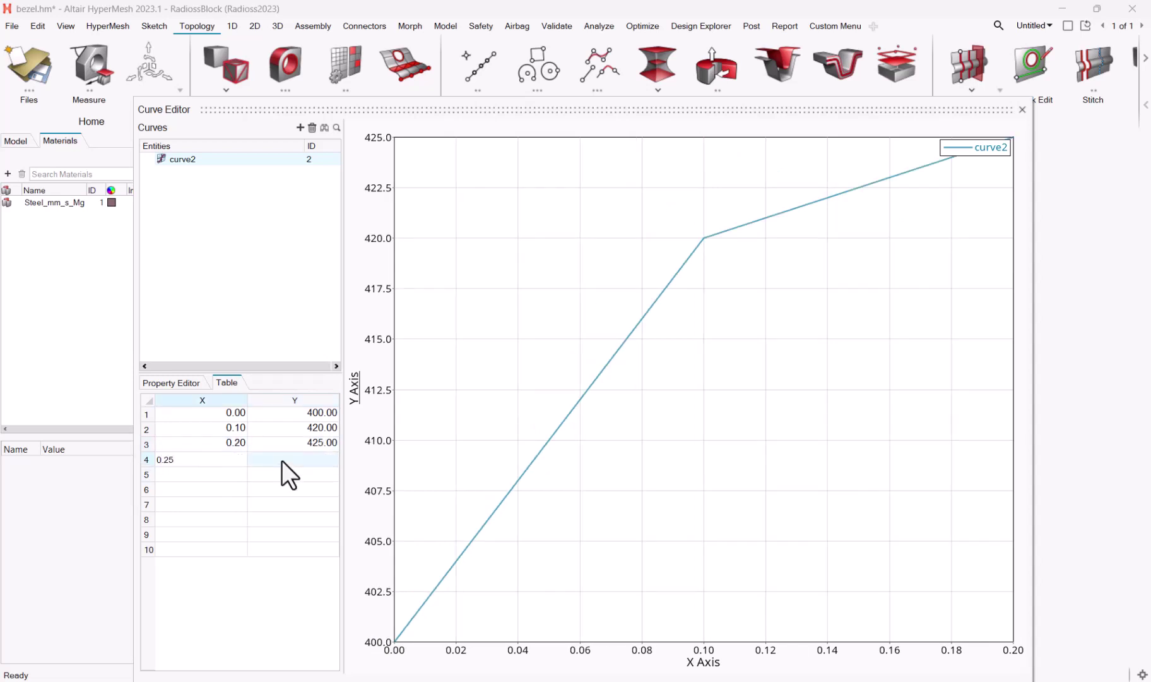
left_click(282, 461)
type("427")
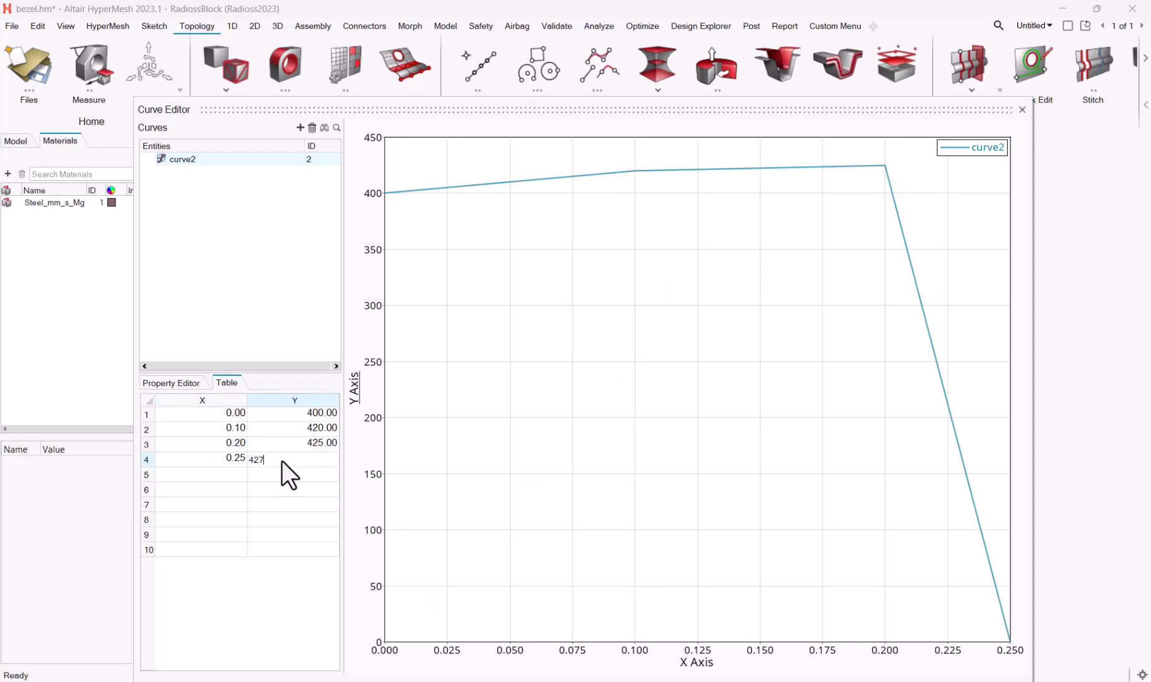
key("Return")
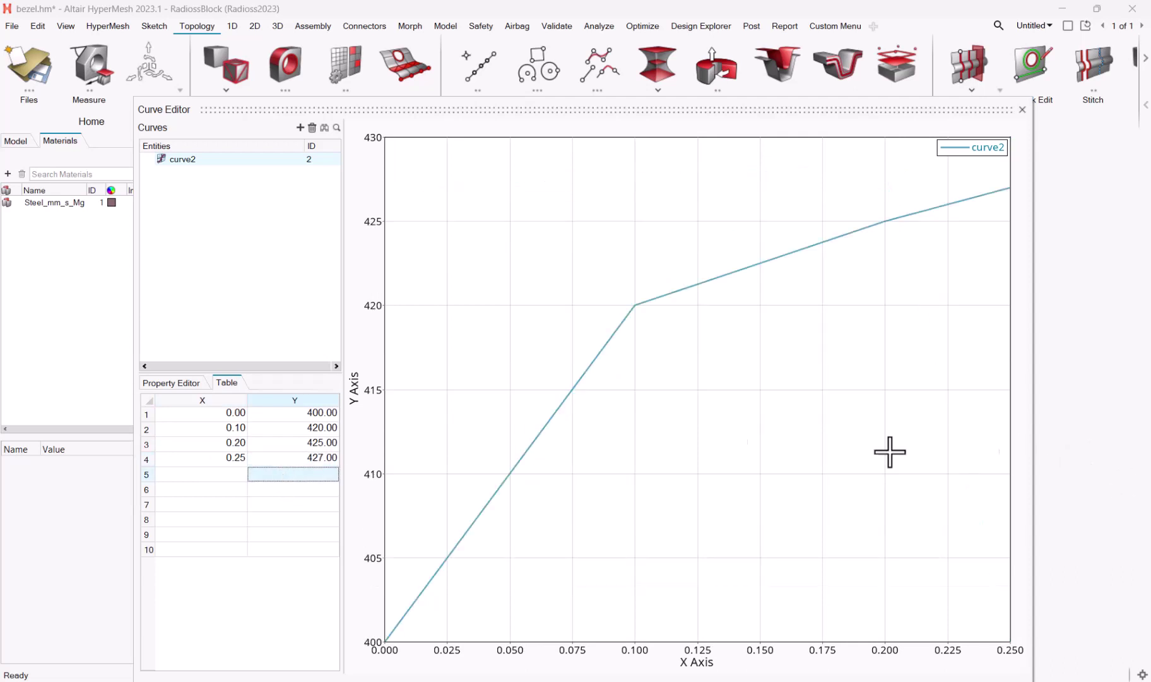
left_click(1023, 109)
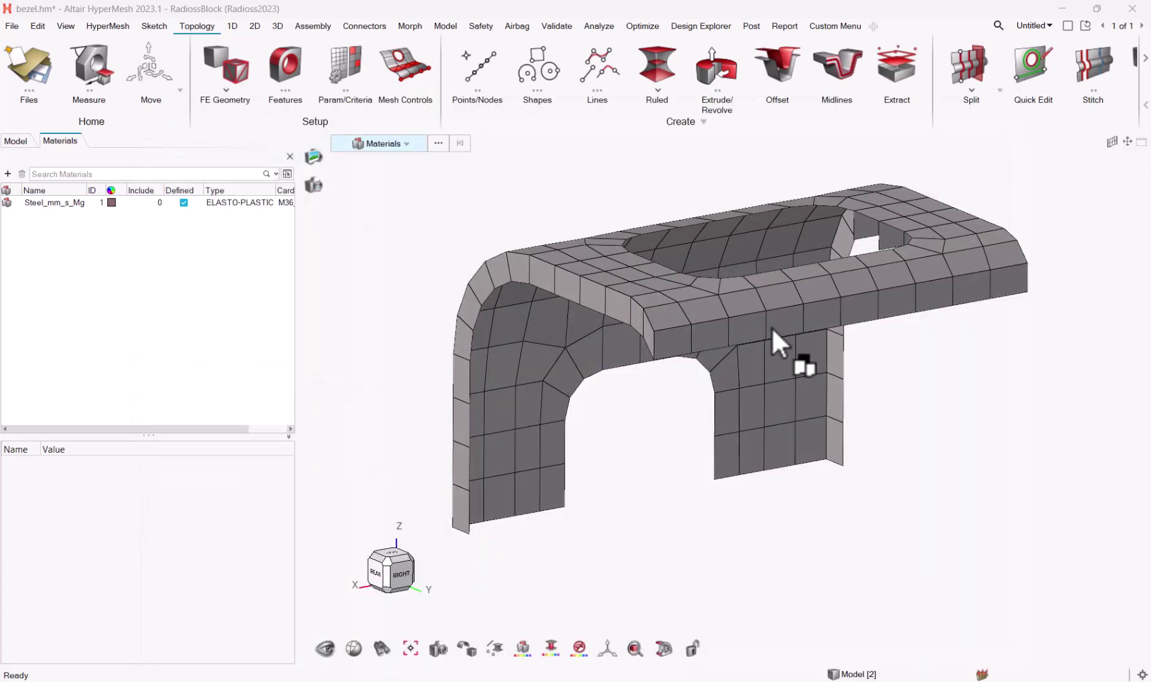
Save the Steel_mm_s_Mg material to the library as its RADIOSS M36_PLAS_TAB version, Steel_mm_s_Mg.d00
left_click(36, 203)
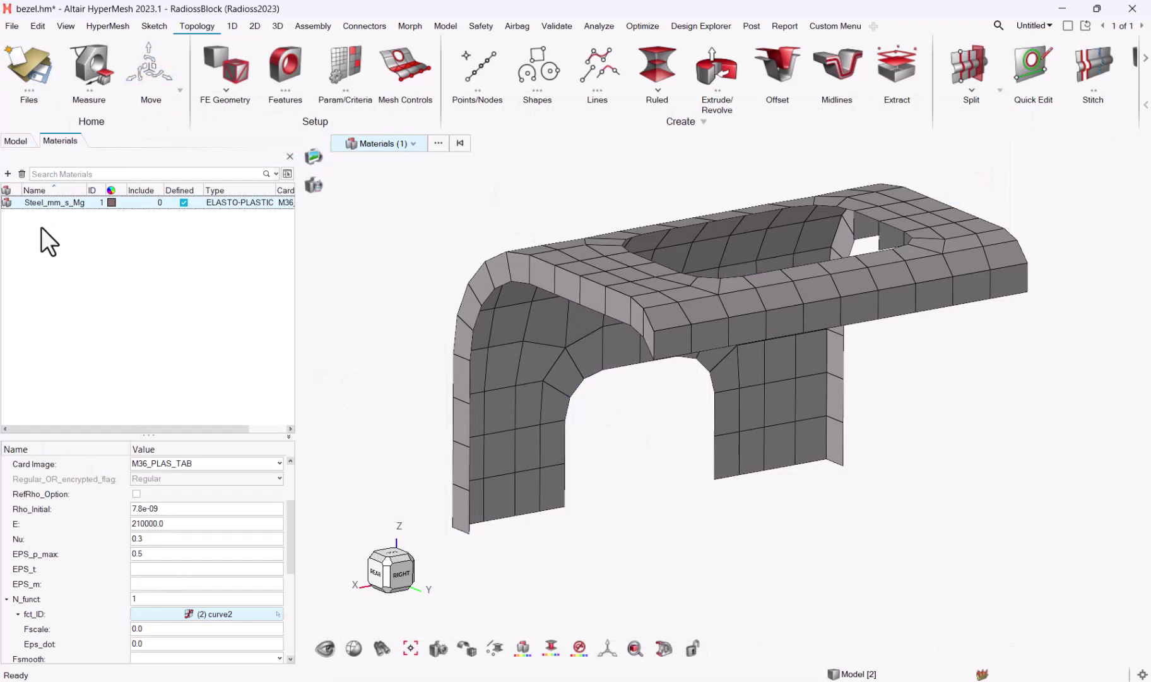
right_click(36, 203)
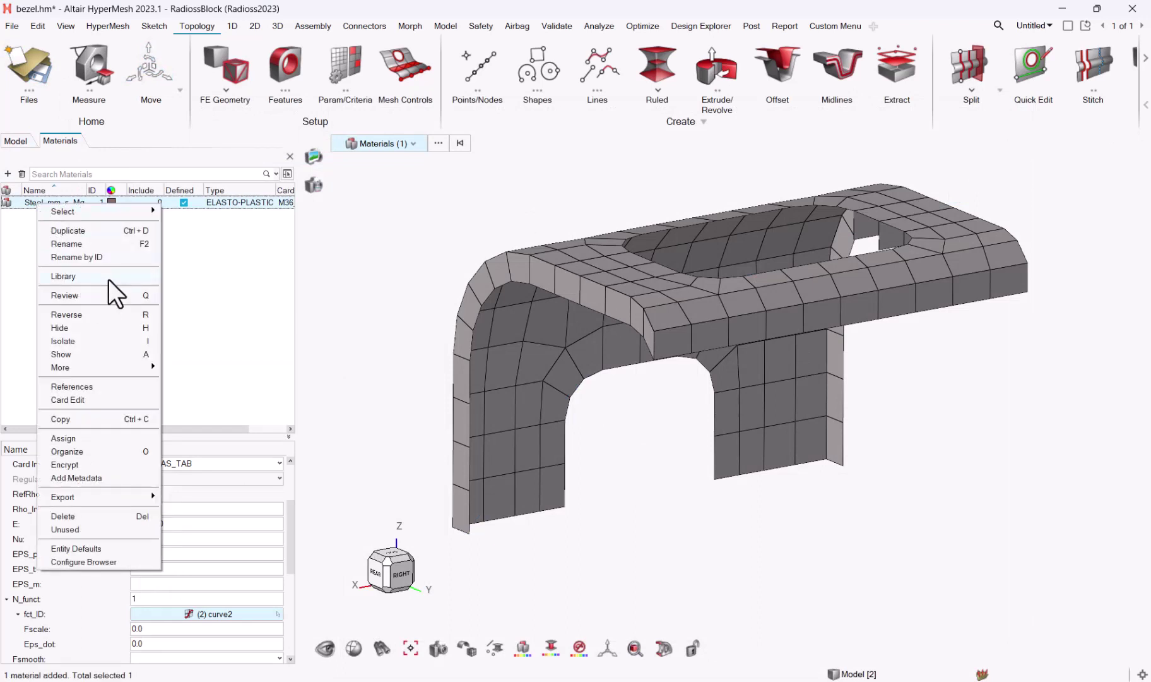
mouse_move(112, 275)
mouse_move(188, 288)
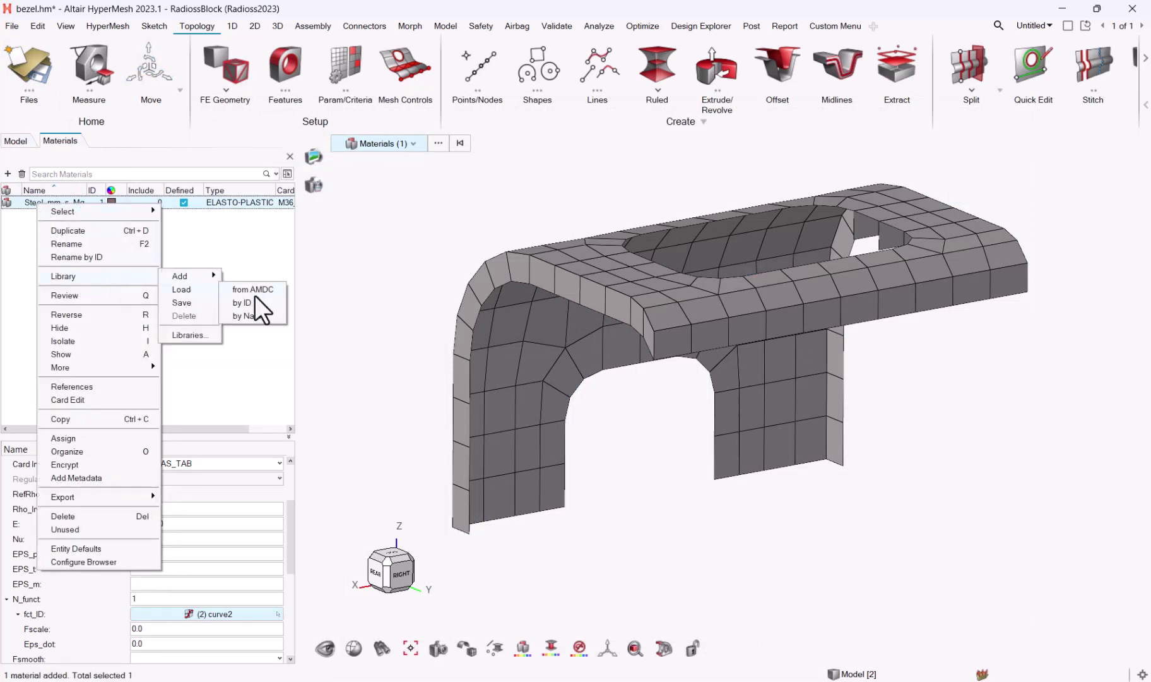
left_click(202, 302)
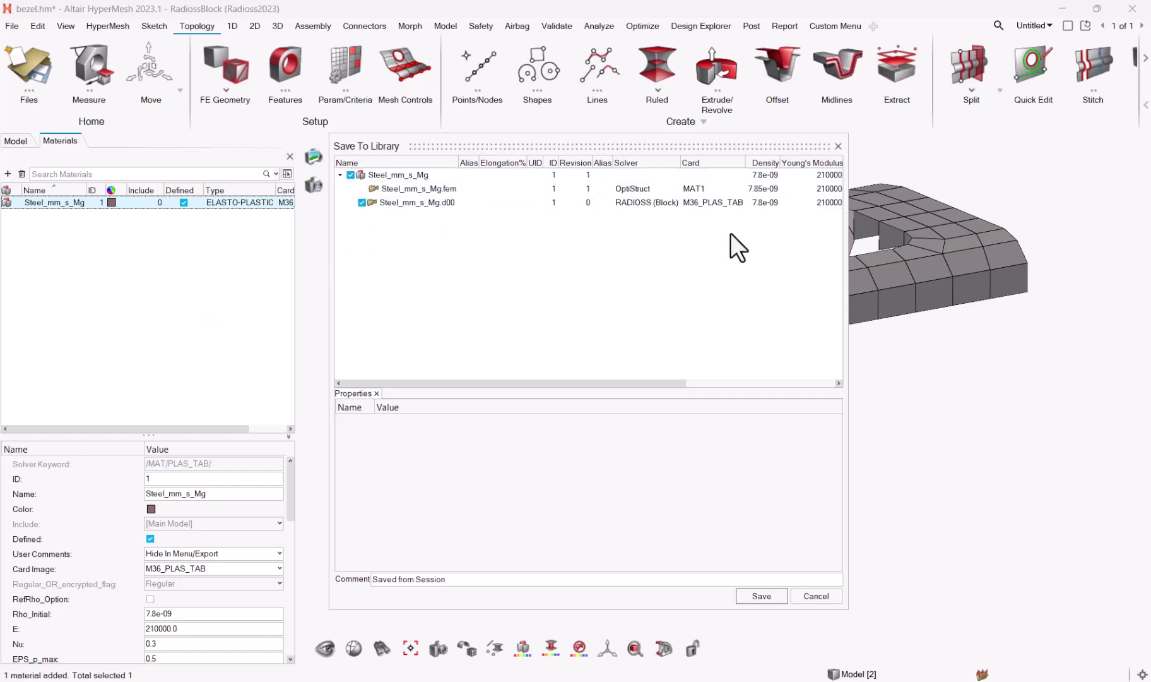
left_click(762, 598)
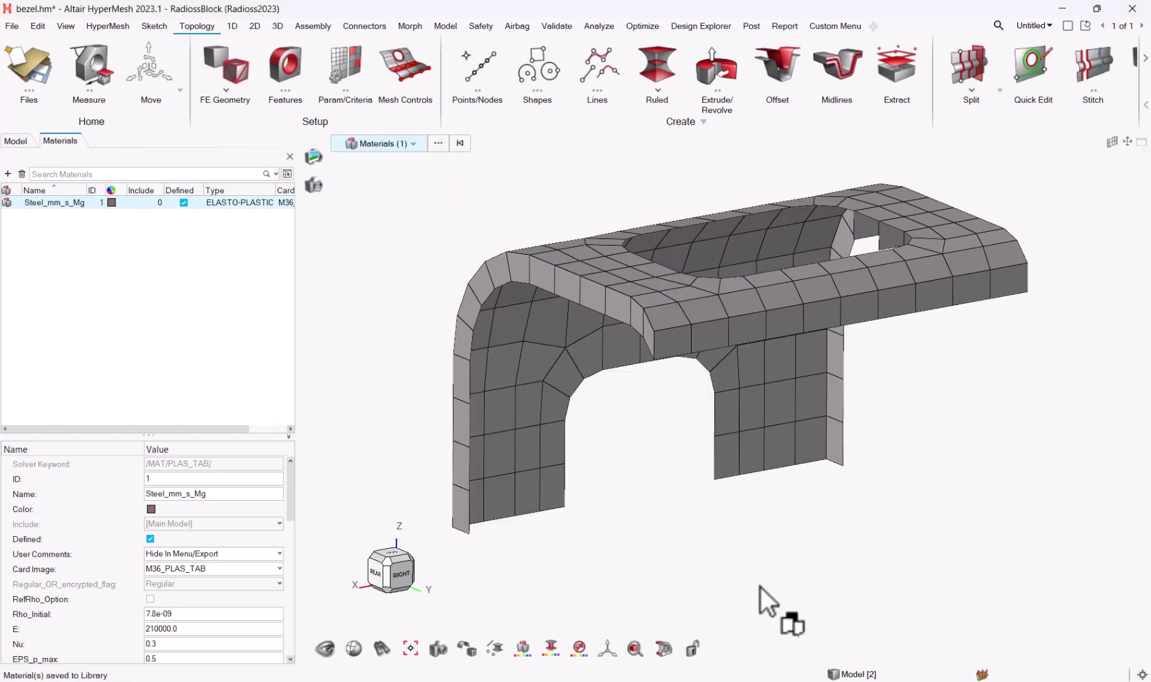
Change the bezel model's solver interface to Altair OptiStruct
left_click(6, 27)
left_click(45, 151)
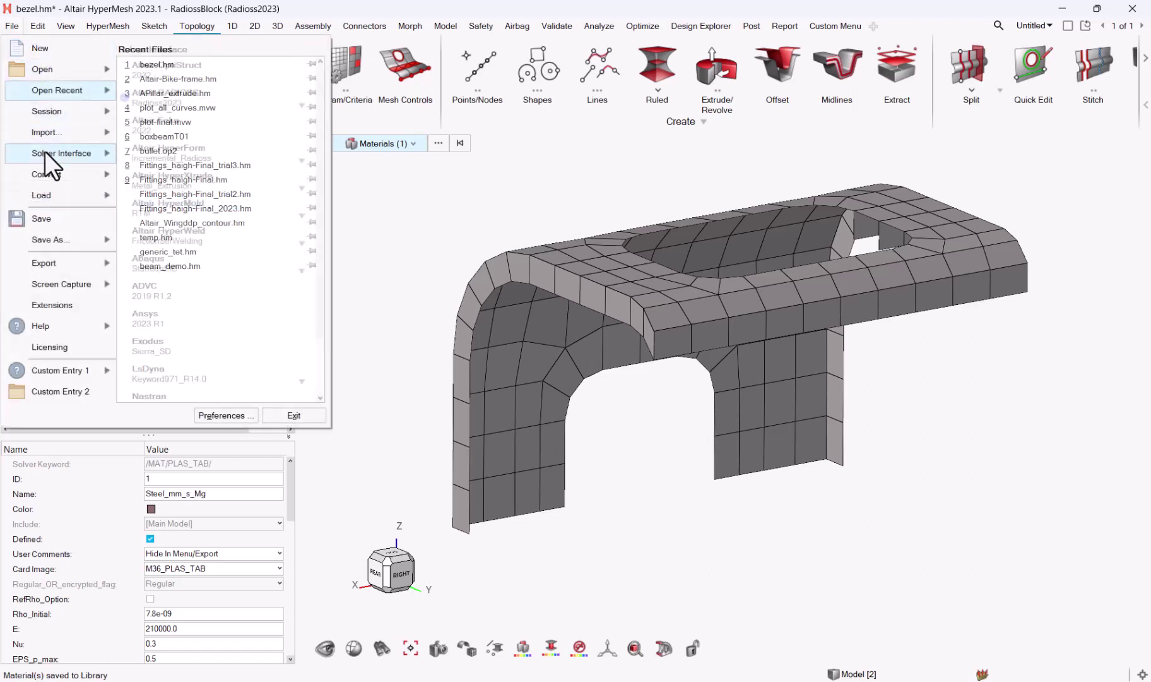
left_click(203, 66)
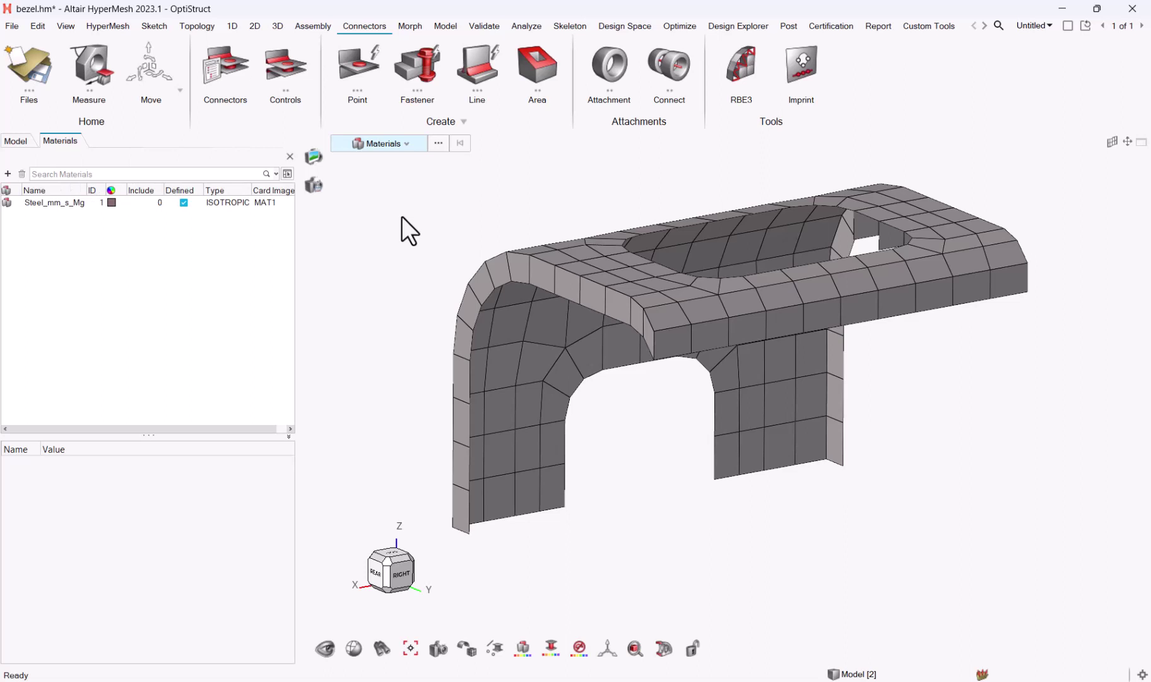
Load the OptiStruct version of Steel_mm_s_Mg from the library by name and display its properties
right_click(70, 203)
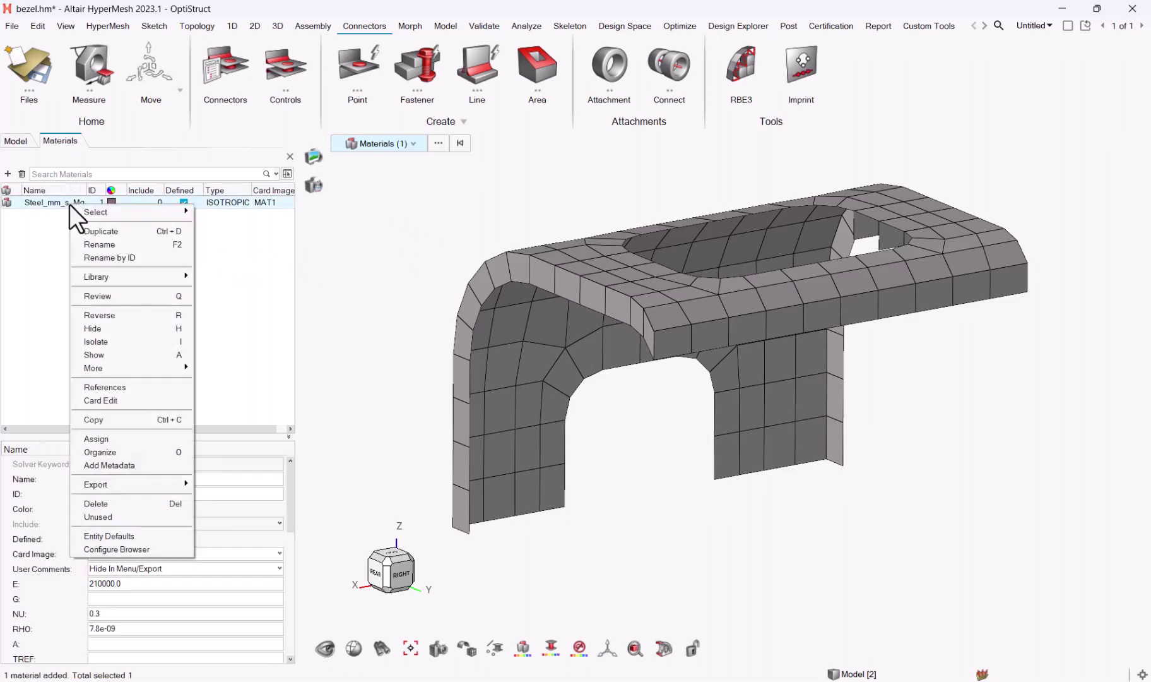
mouse_move(111, 276)
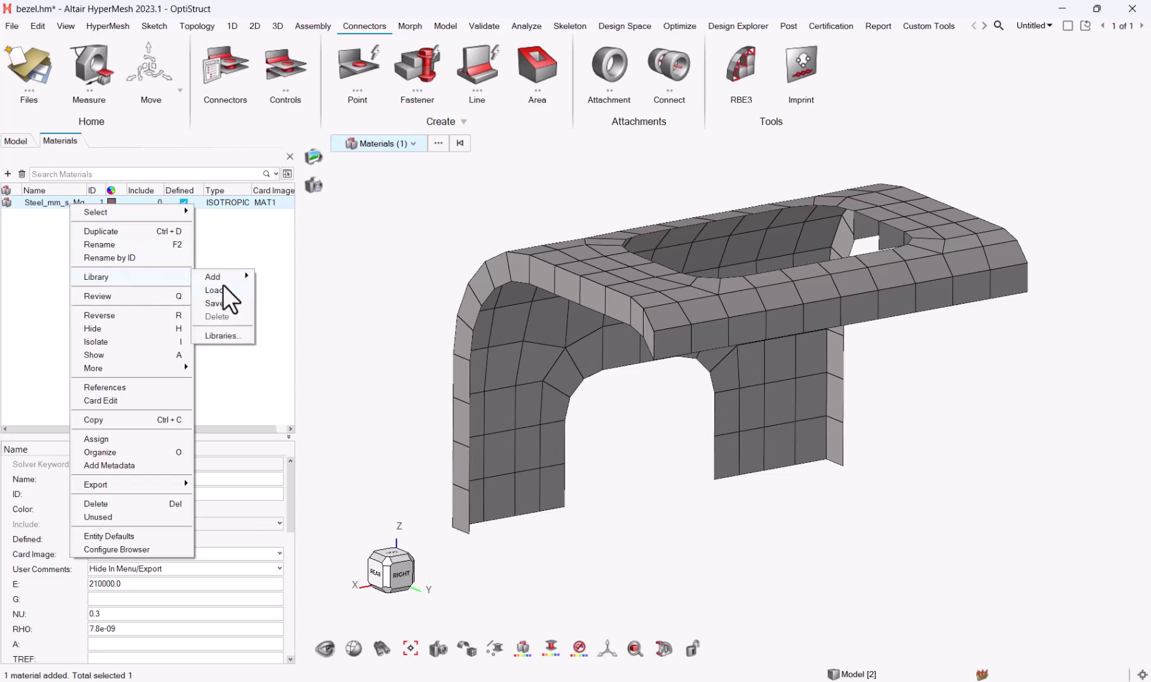
mouse_move(220, 291)
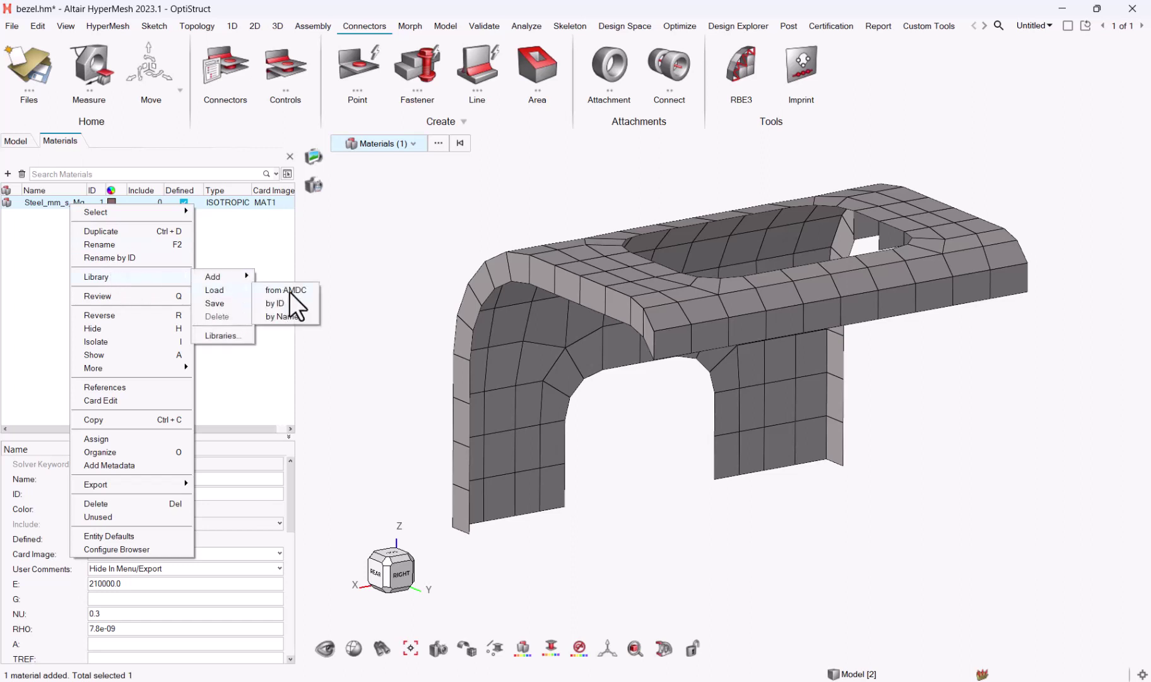
left_click(290, 316)
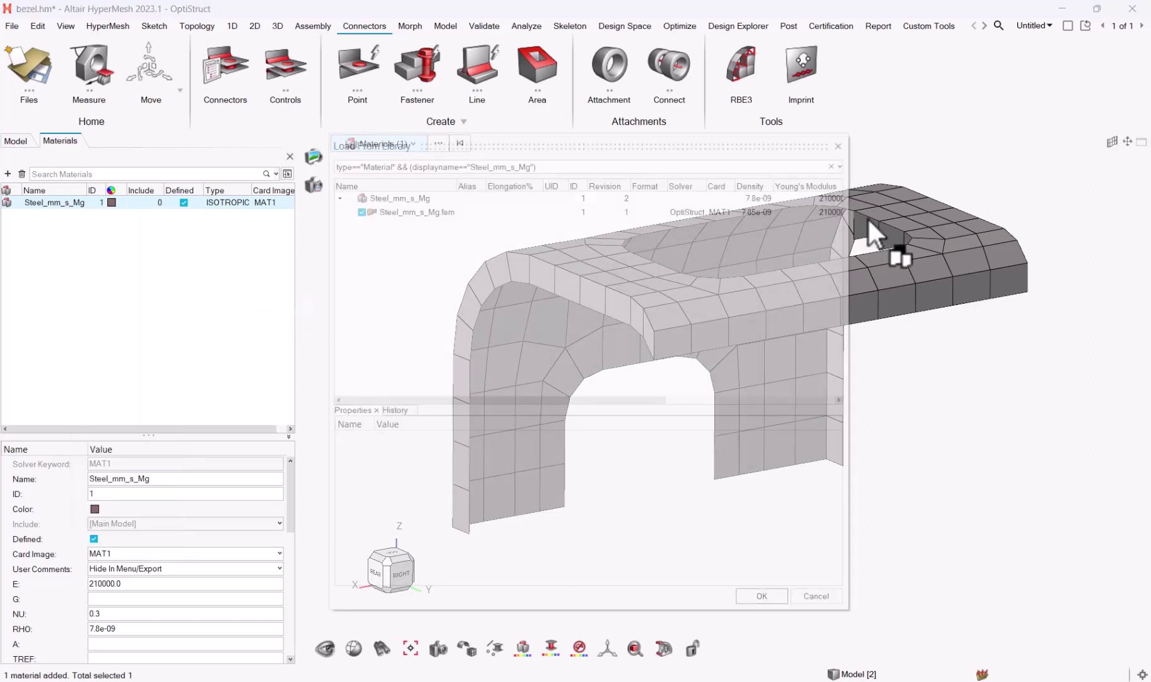
left_click(451, 214)
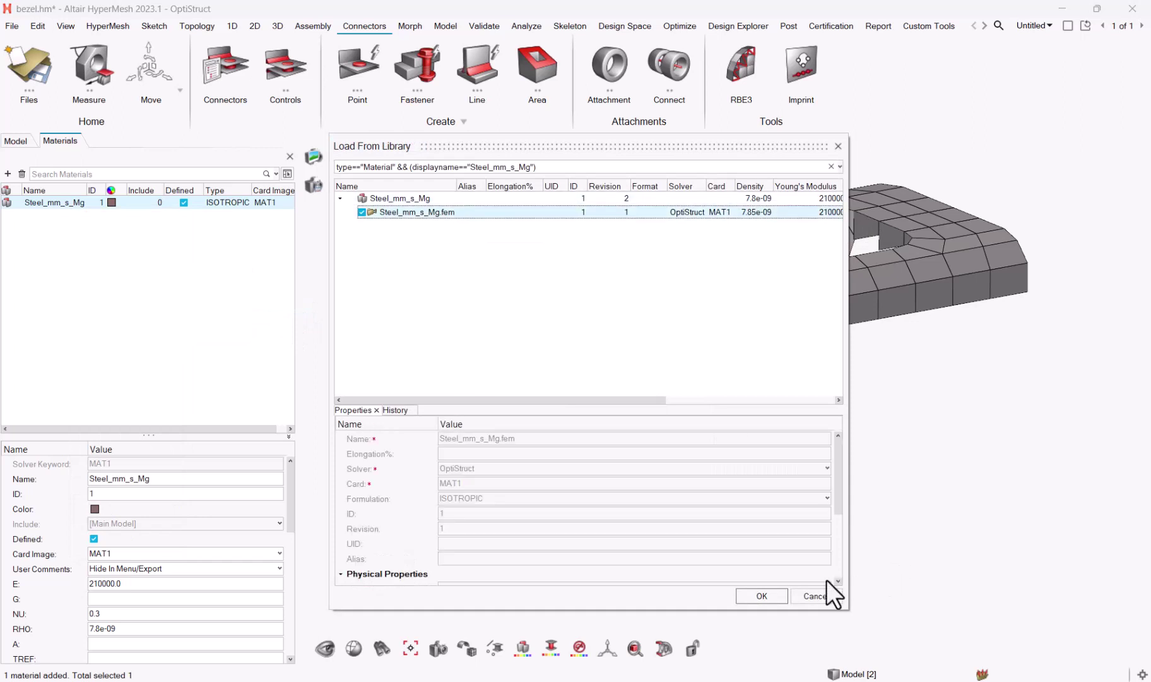
left_click(774, 597)
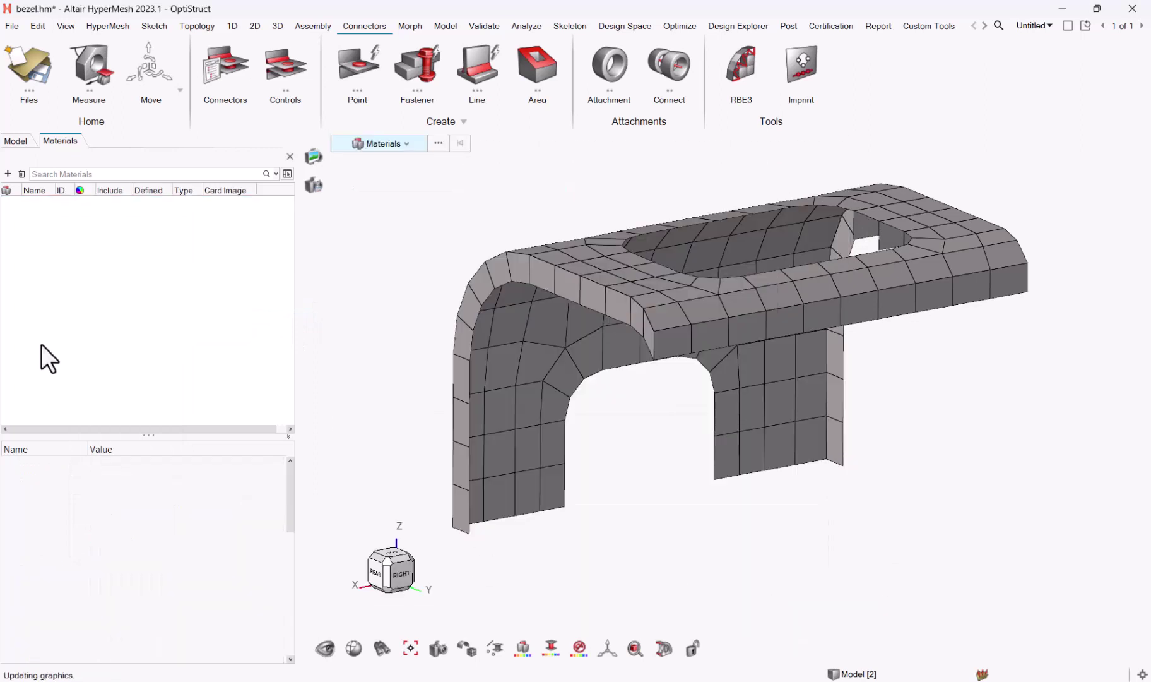
left_click(41, 218)
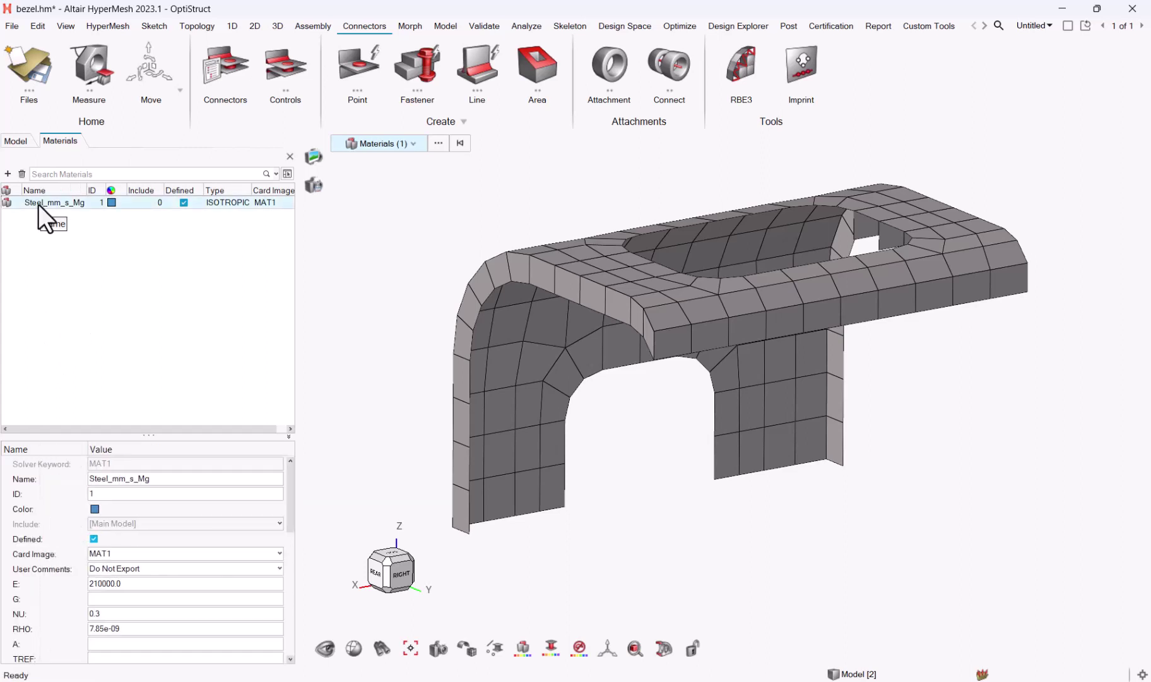
Change the bezel model's solver interface to Altair RADIOSS, Radioss2023
left_click(12, 26)
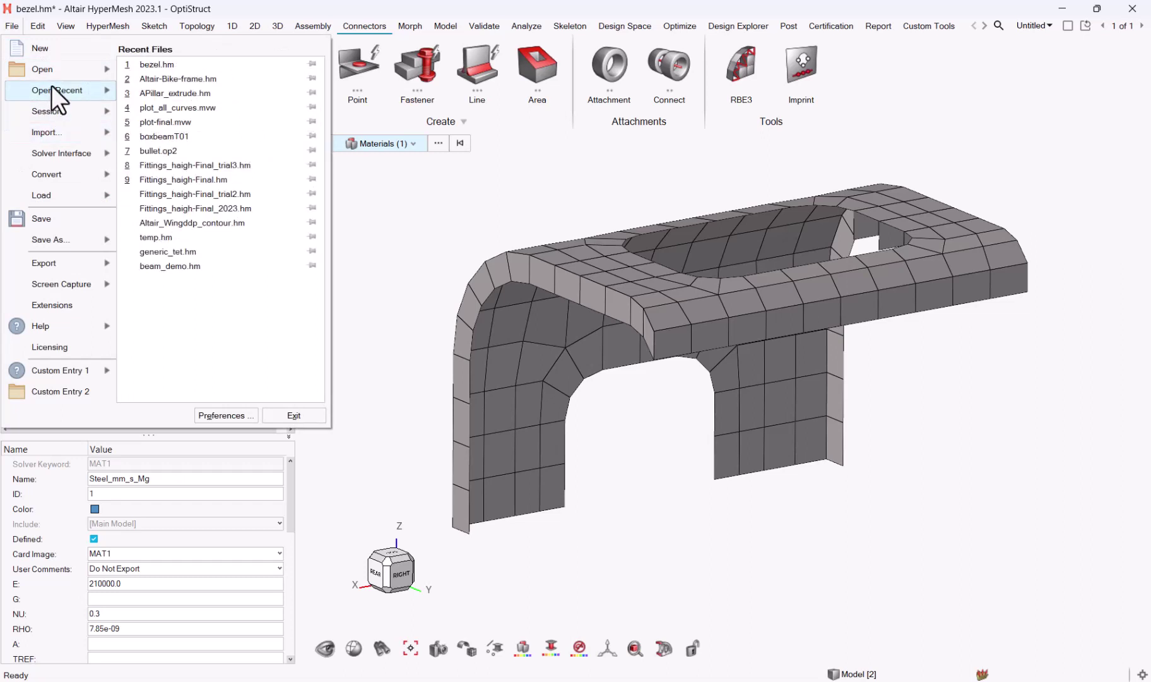
mouse_move(56, 157)
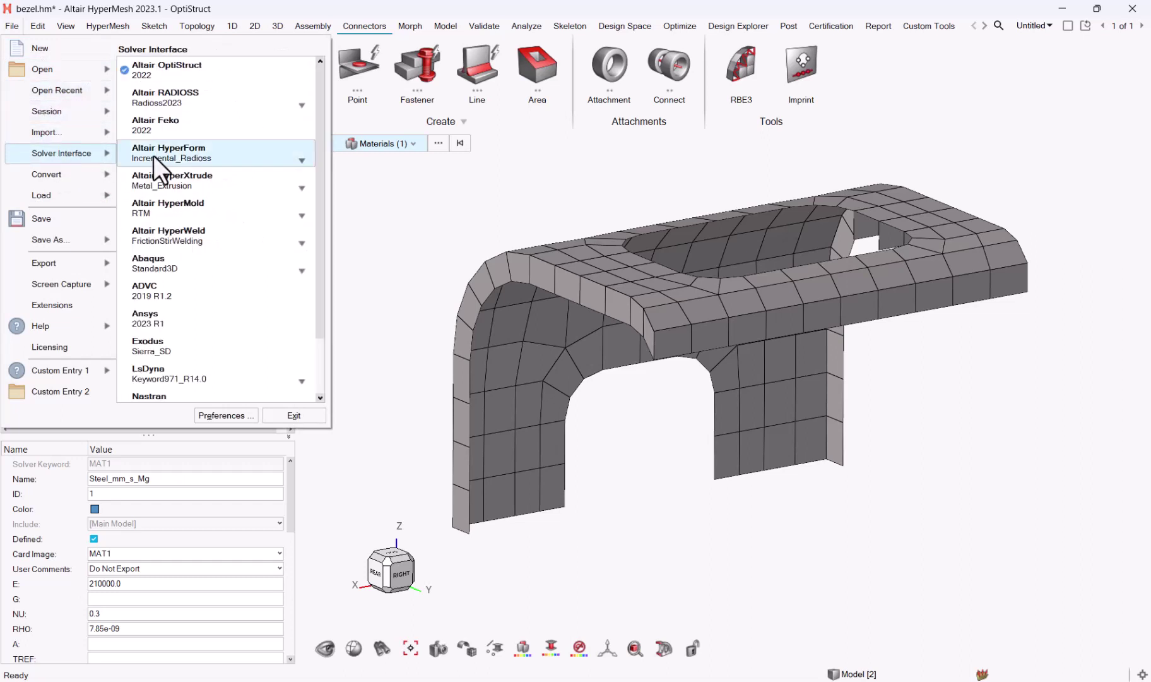
left_click(151, 95)
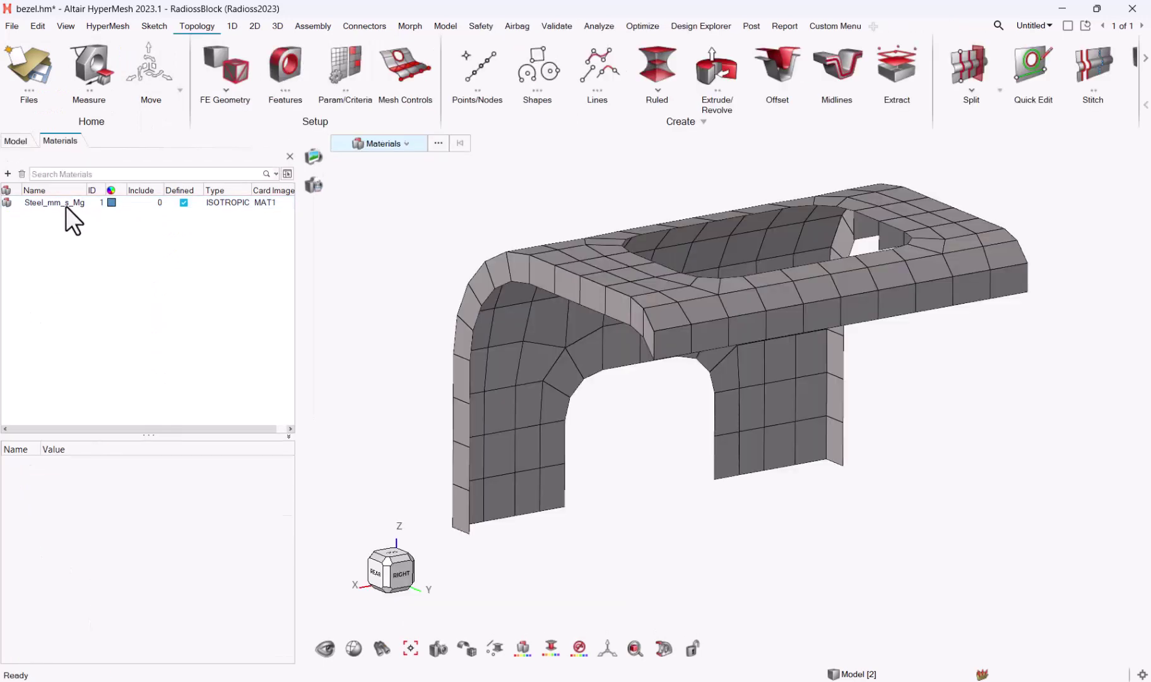
Load the RADIOSS version of Steel_mm_s_Mg from the library by name and review its material properties
left_click(66, 204)
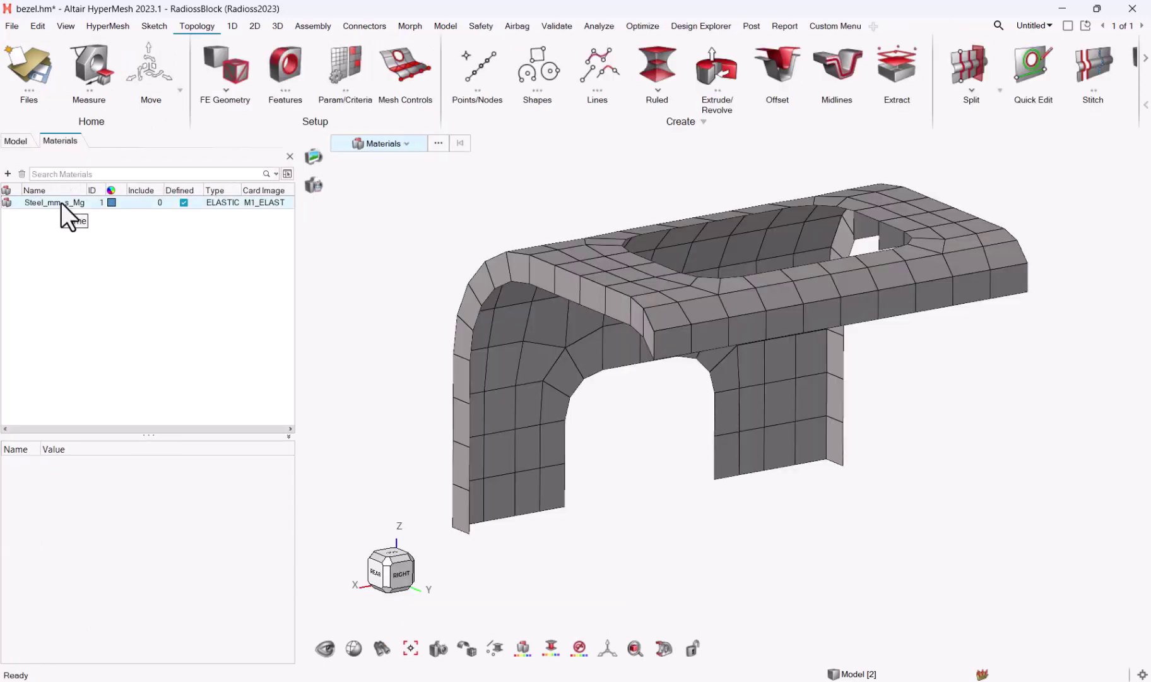
left_click(60, 203)
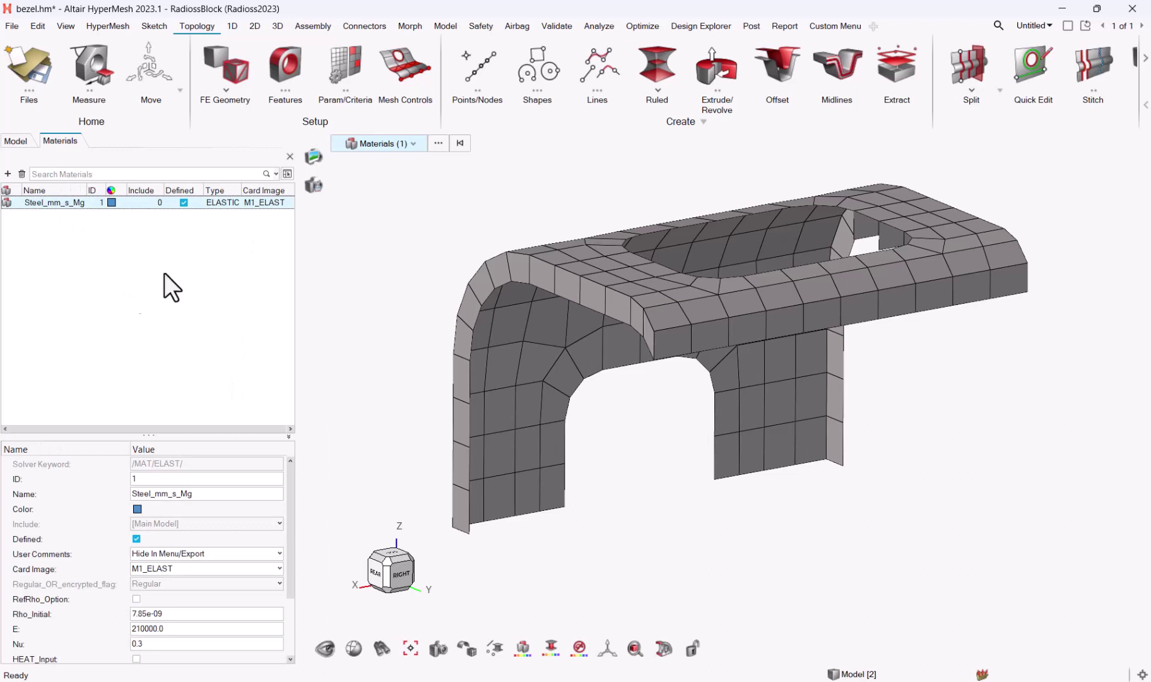
right_click(55, 199)
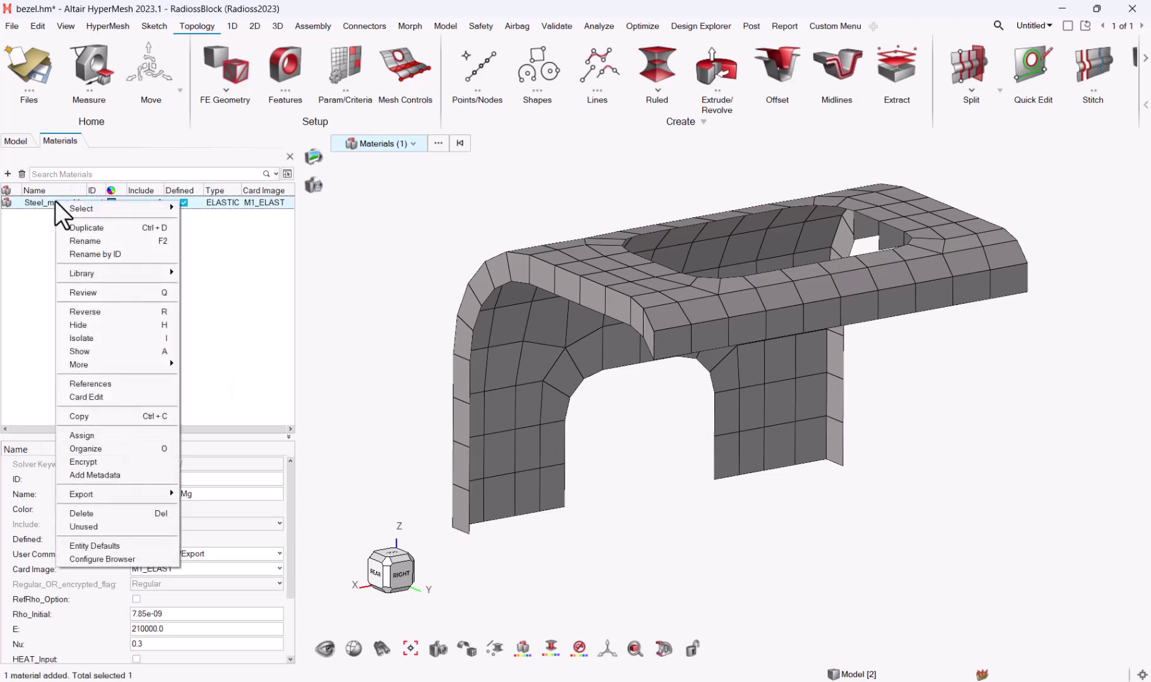
mouse_move(93, 271)
mouse_move(196, 276)
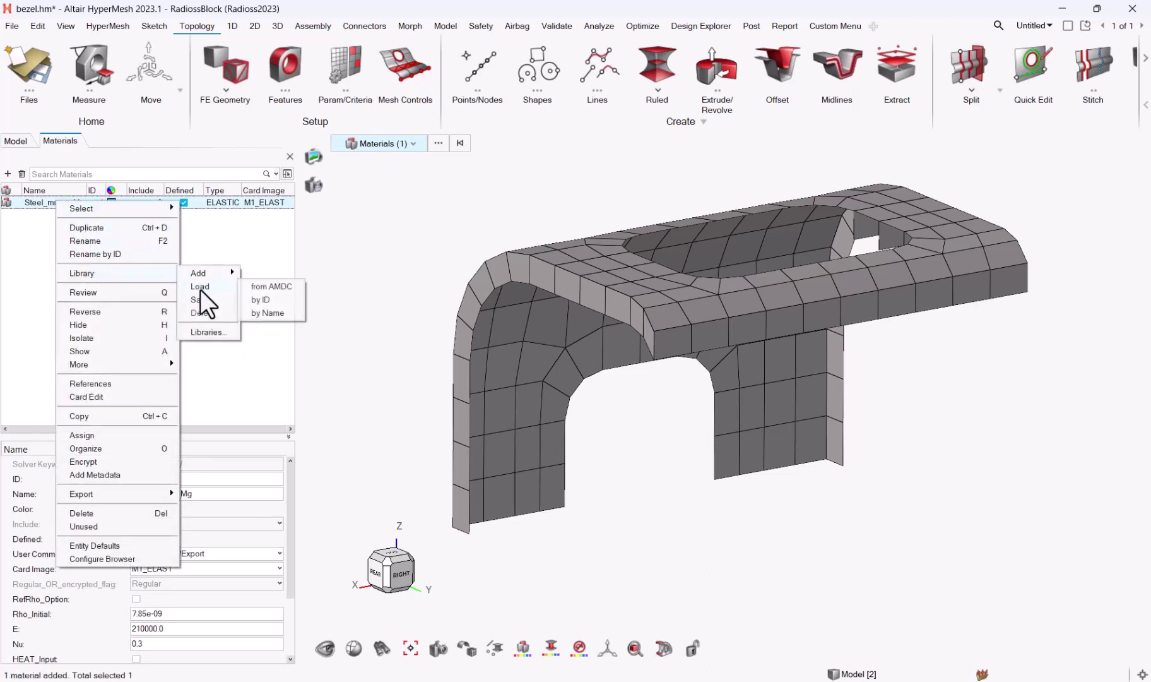
left_click(284, 309)
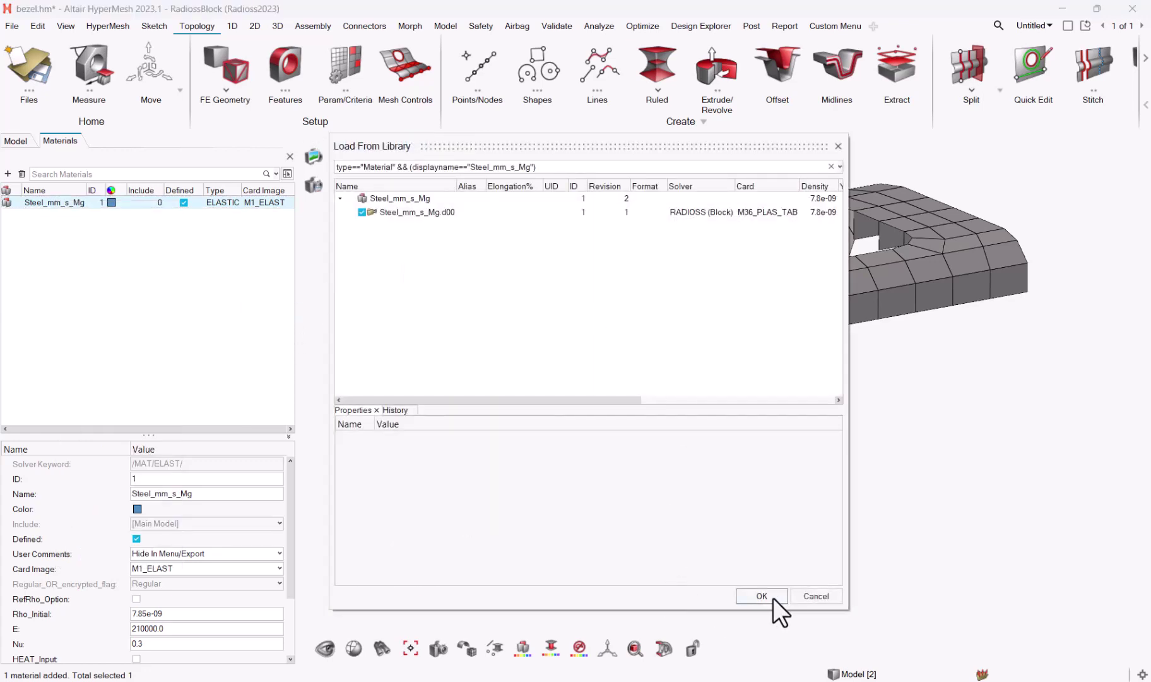
left_click(761, 596)
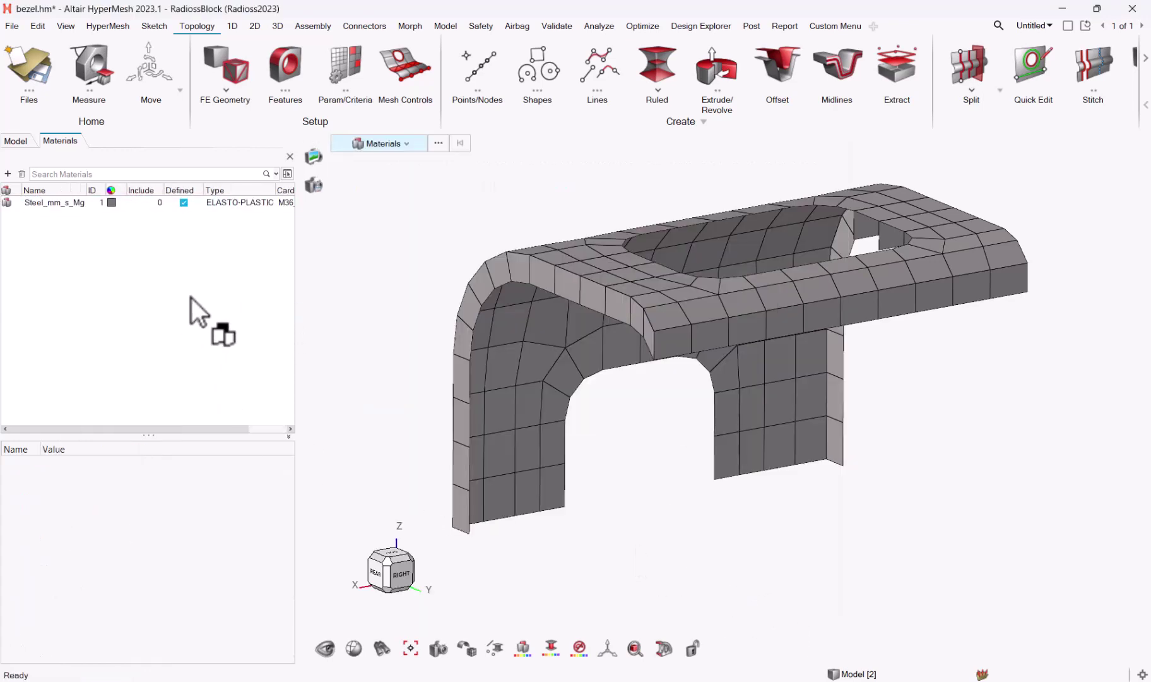
left_click(63, 203)
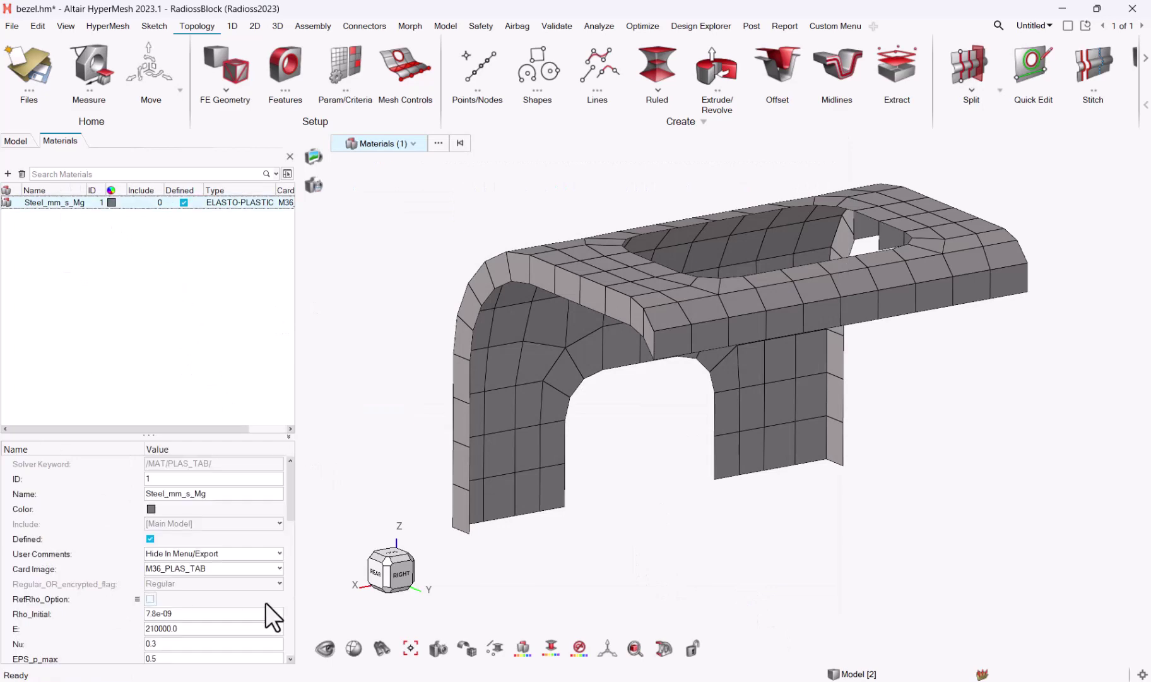
left_click_drag(290, 484, 281, 637)
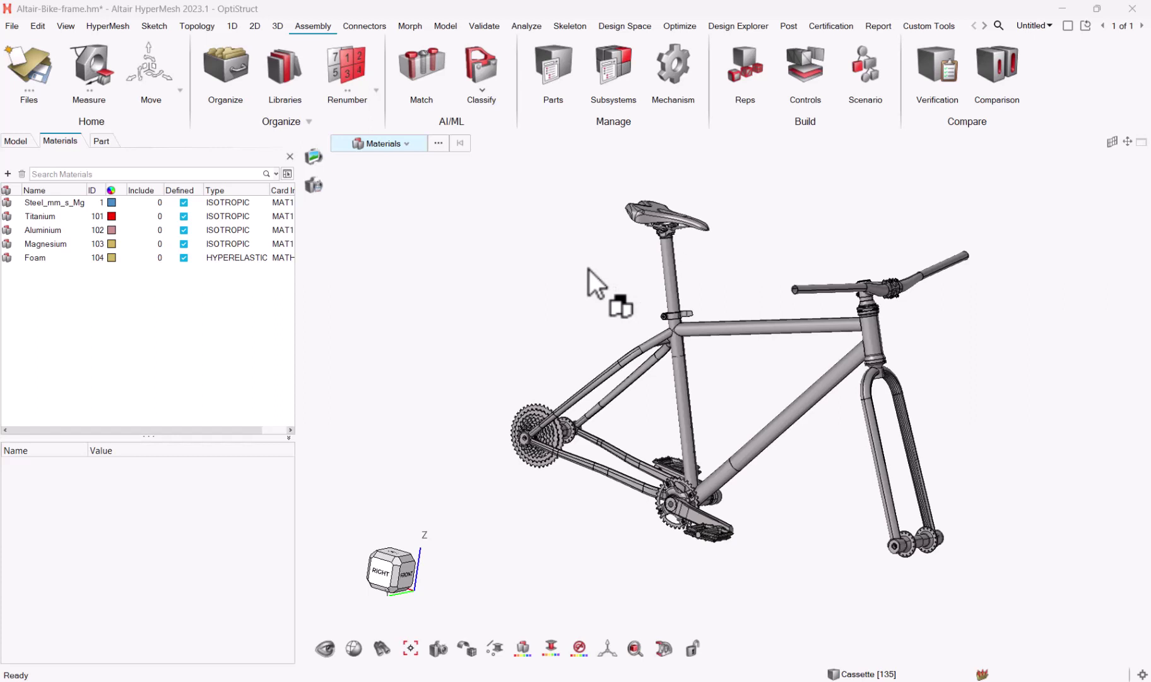
Check the bike frame's Steel_mm_s_Mg material and change the model's solver interface to Altair RADIOSS, Radioss2023
left_click(34, 205)
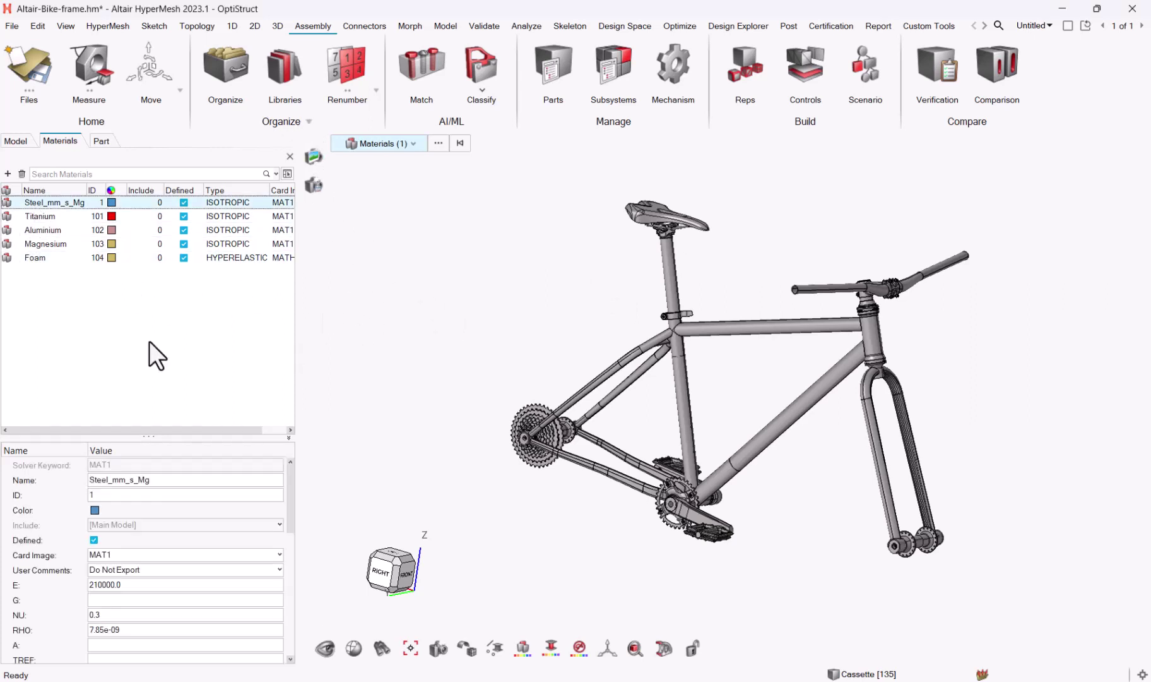
left_click(15, 25)
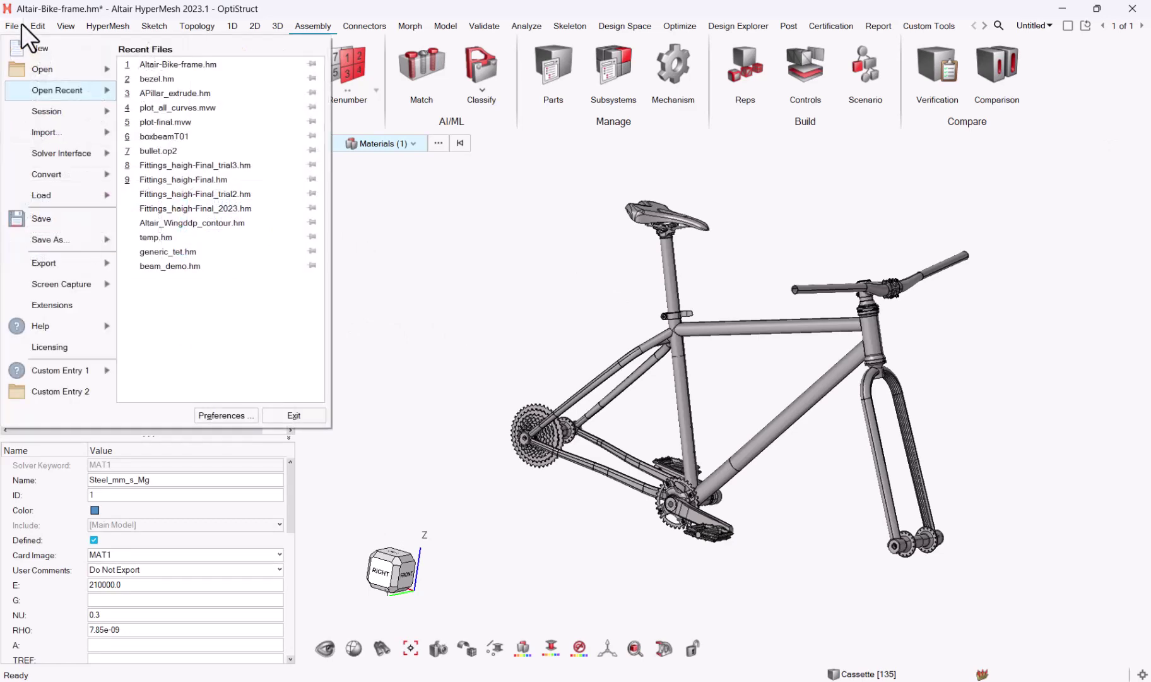
mouse_move(90, 155)
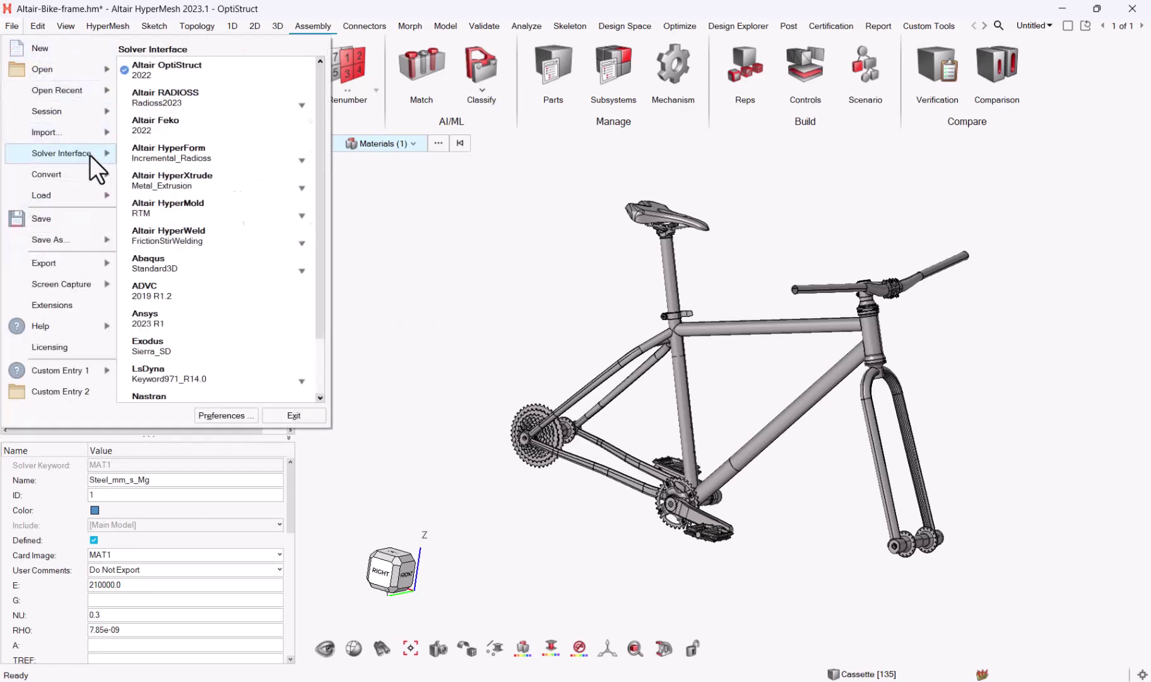
left_click(144, 96)
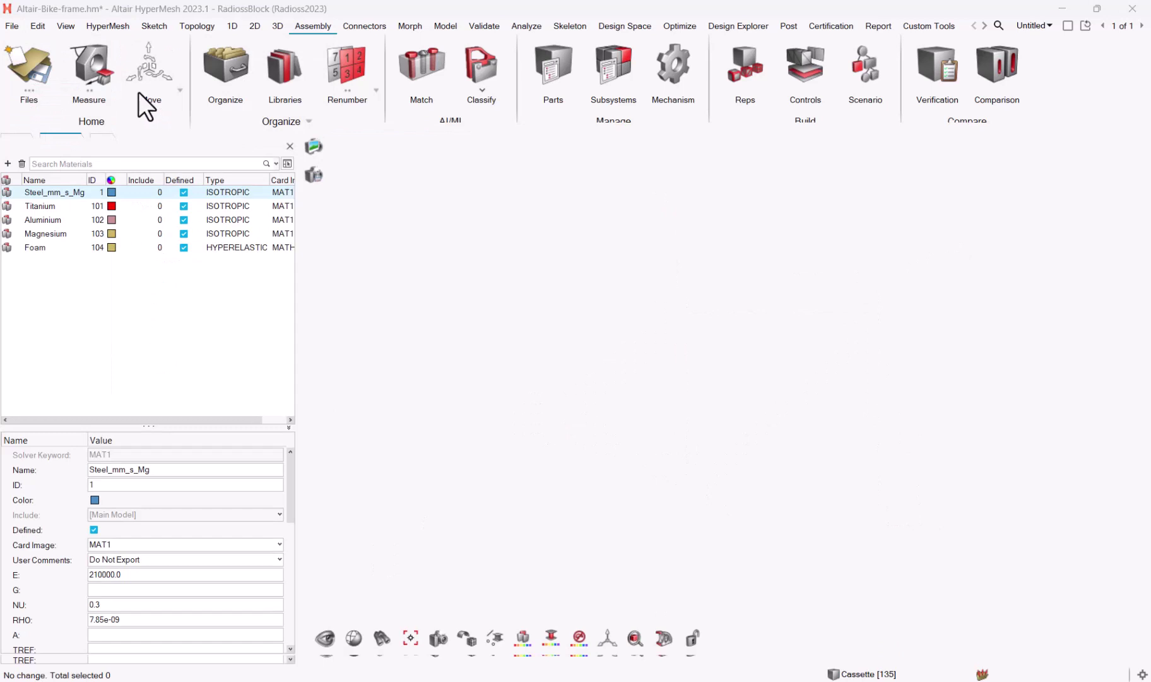
left_click(100, 270)
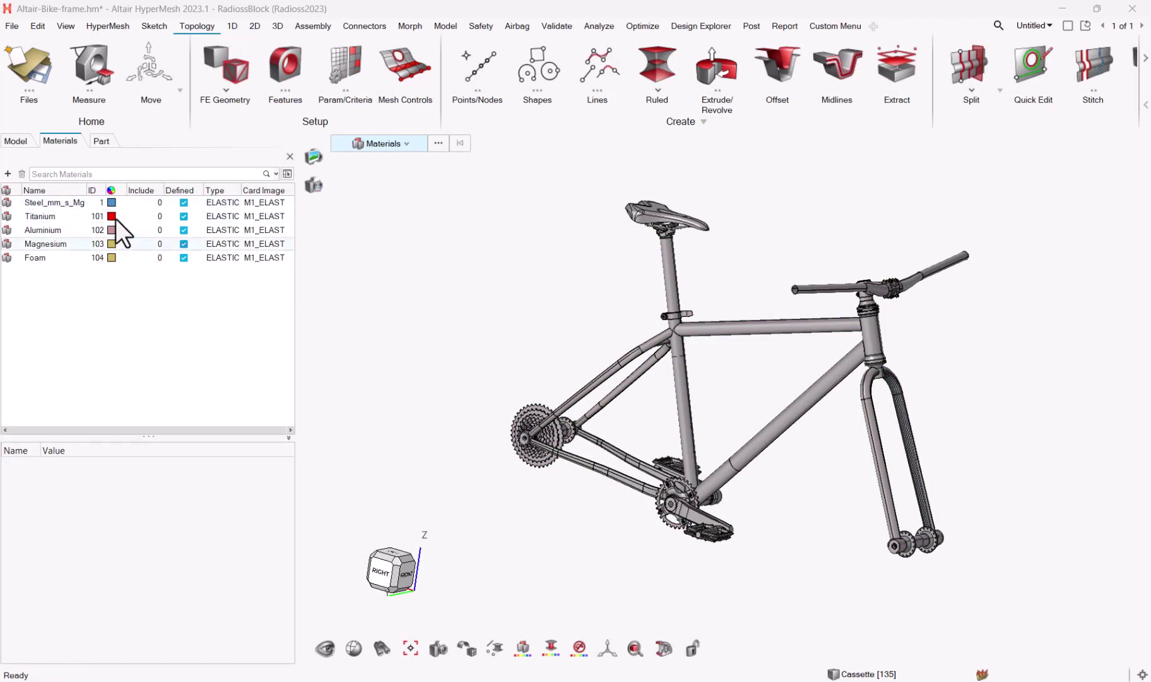
Load the RADIOSS versions of Steel_mm_s_Mg, Titanium, Aluminium, Magnesium and Foam together from the library by name
left_click(56, 199)
left_click(60, 255, "shift")
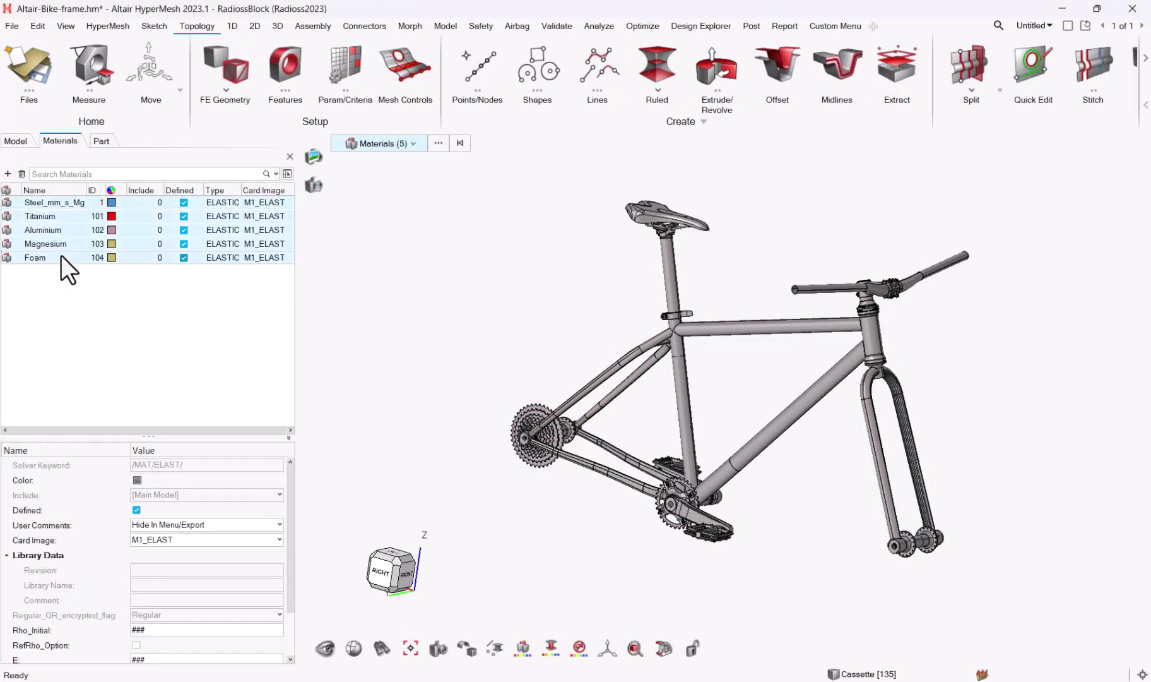
right_click(44, 230)
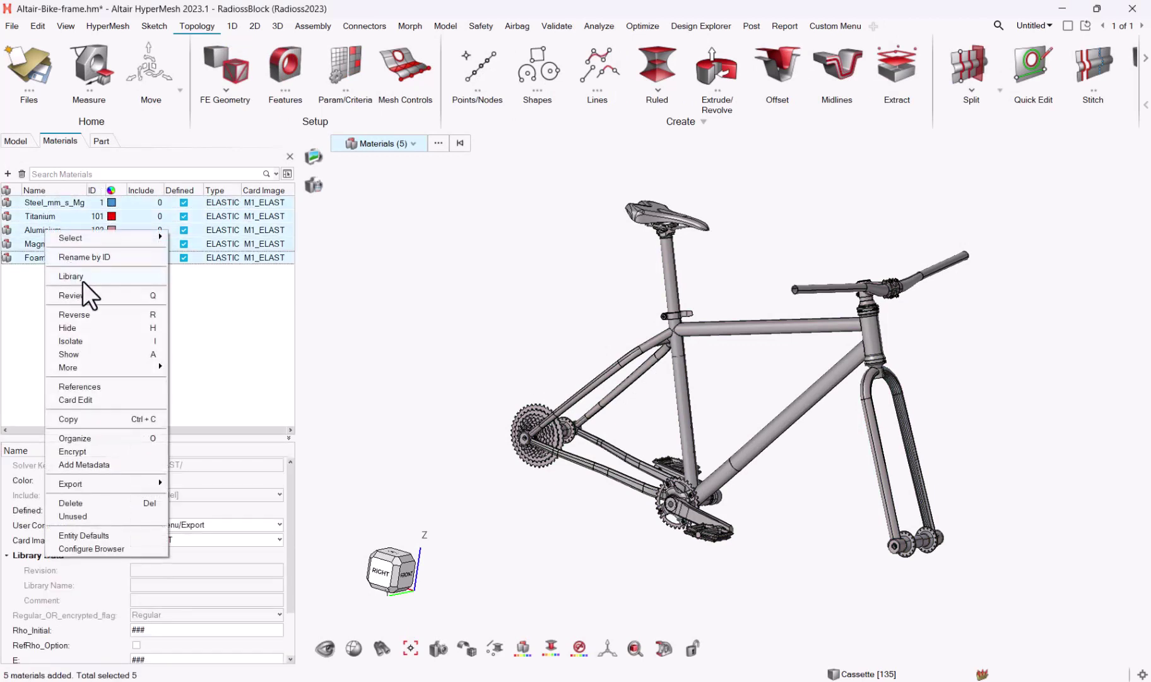
mouse_move(82, 281)
mouse_move(209, 289)
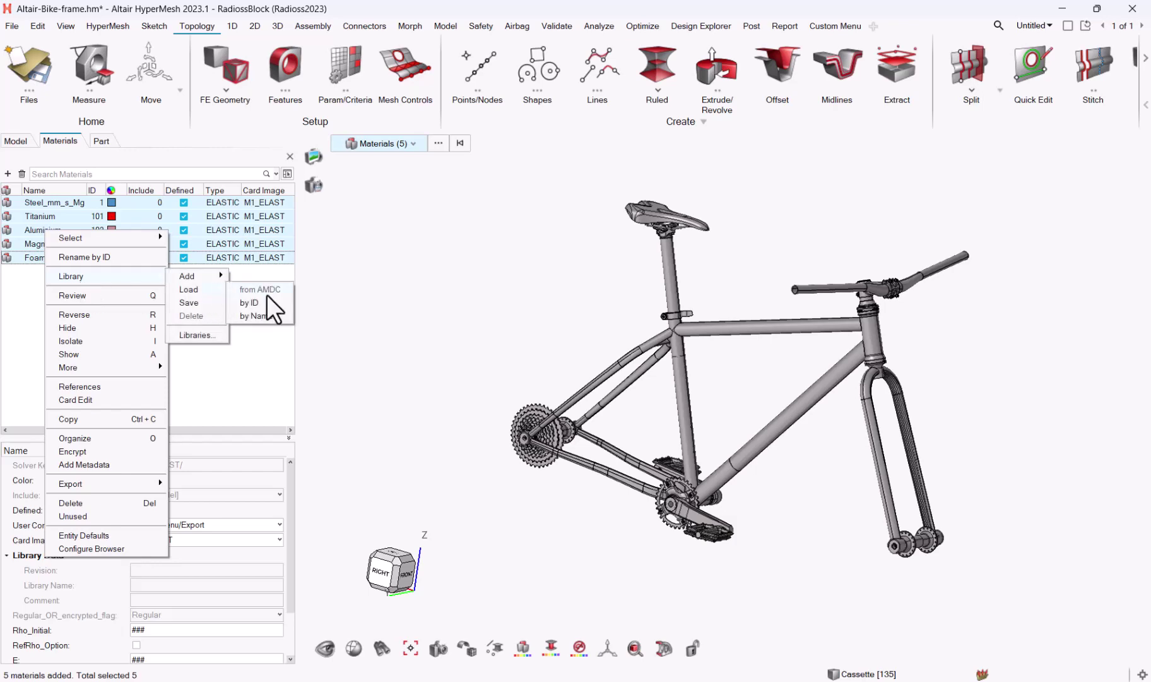
left_click(271, 316)
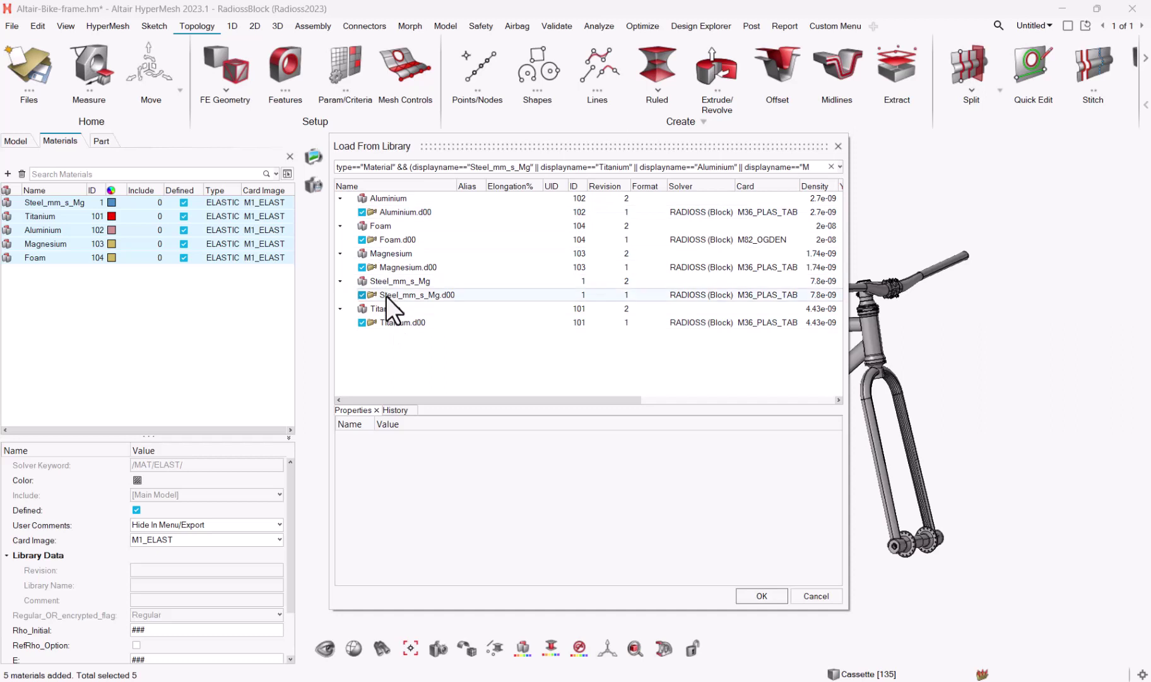
left_click(762, 596)
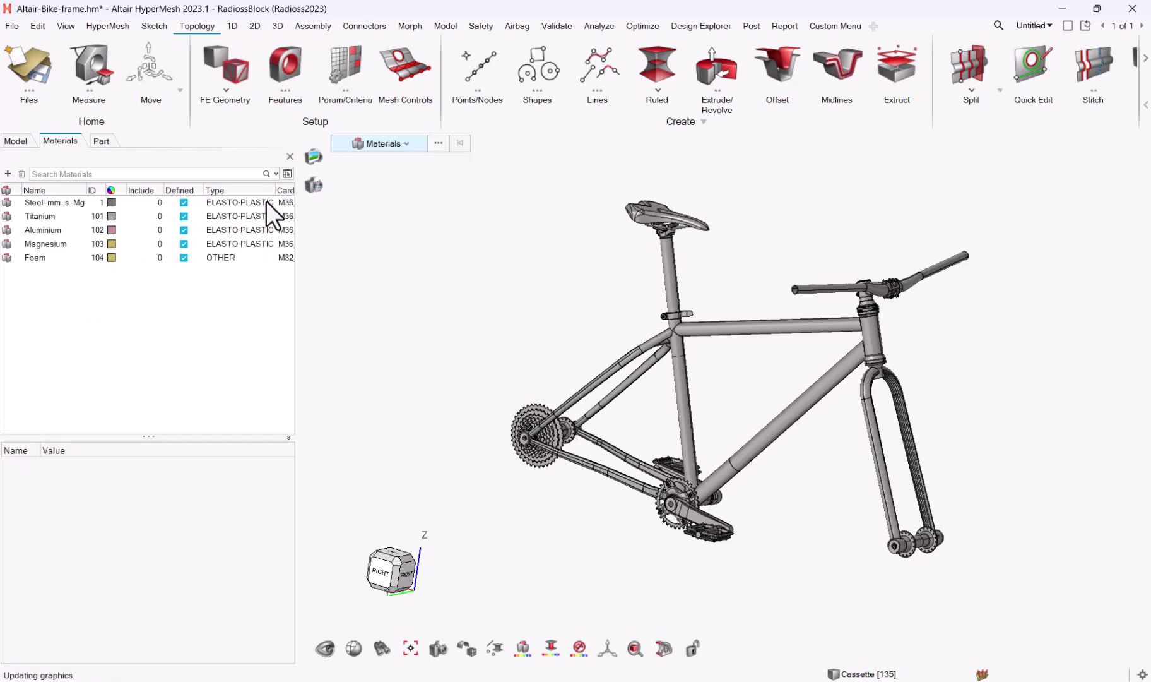
left_click_drag(246, 430, 109, 432)
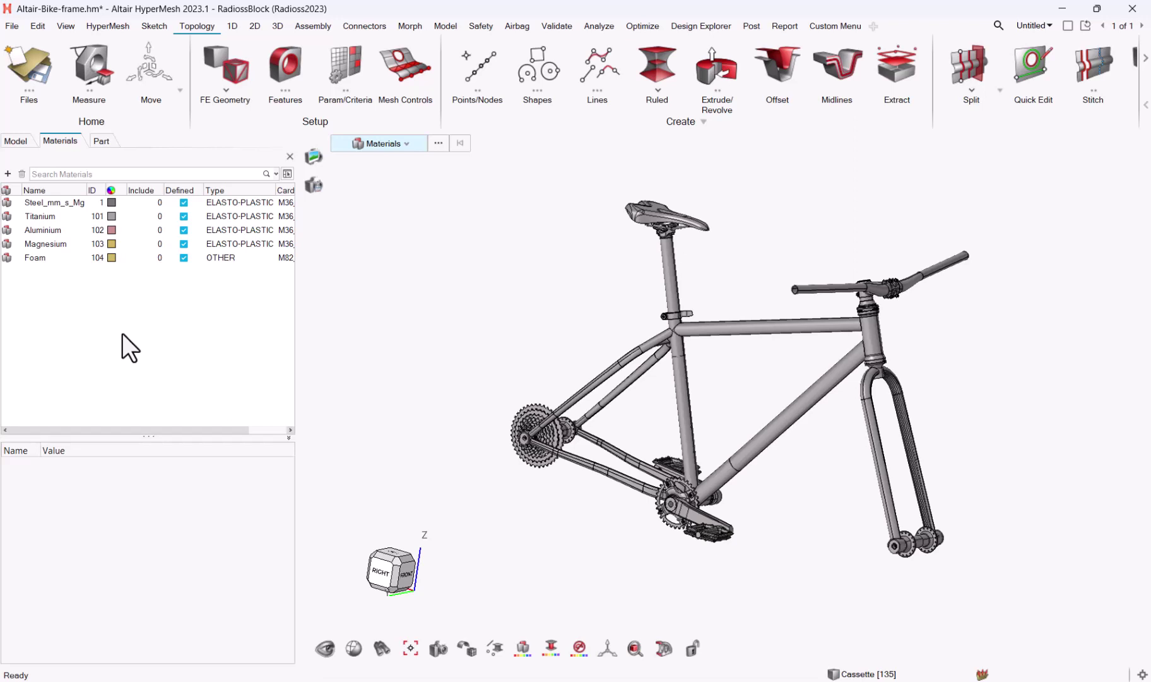
Review the registered libraries and the MatLibrary location settings in the Library Manager, and close it
right_click(91, 314)
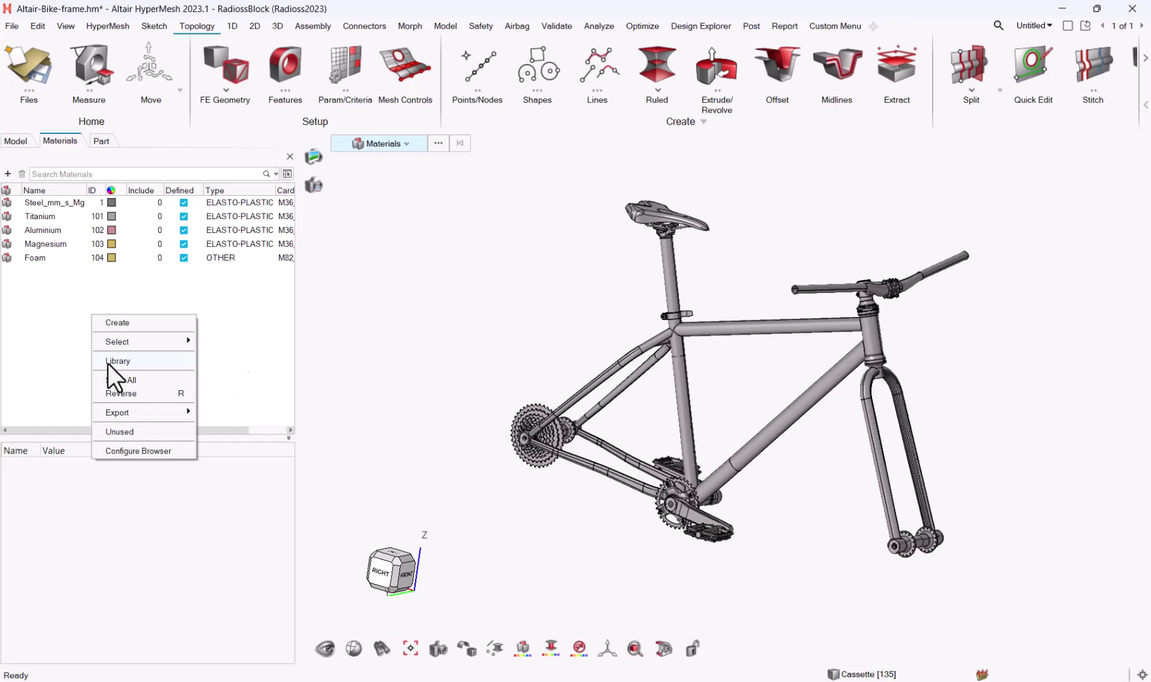
mouse_move(184, 366)
left_click(240, 395)
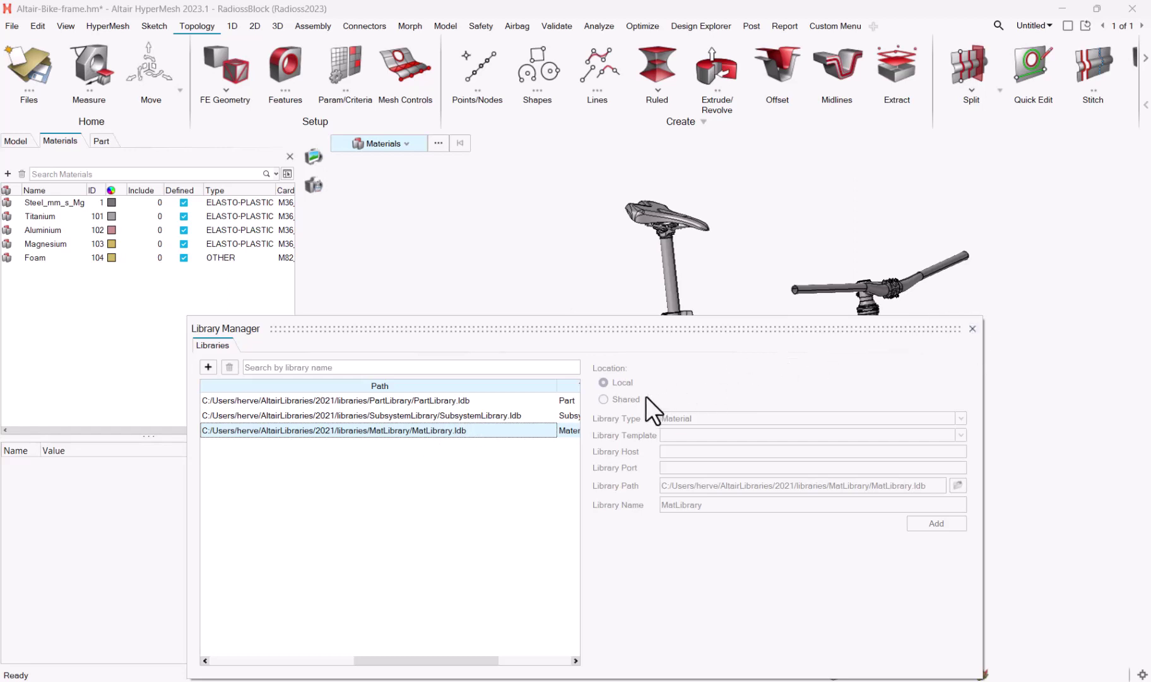
left_click(974, 329)
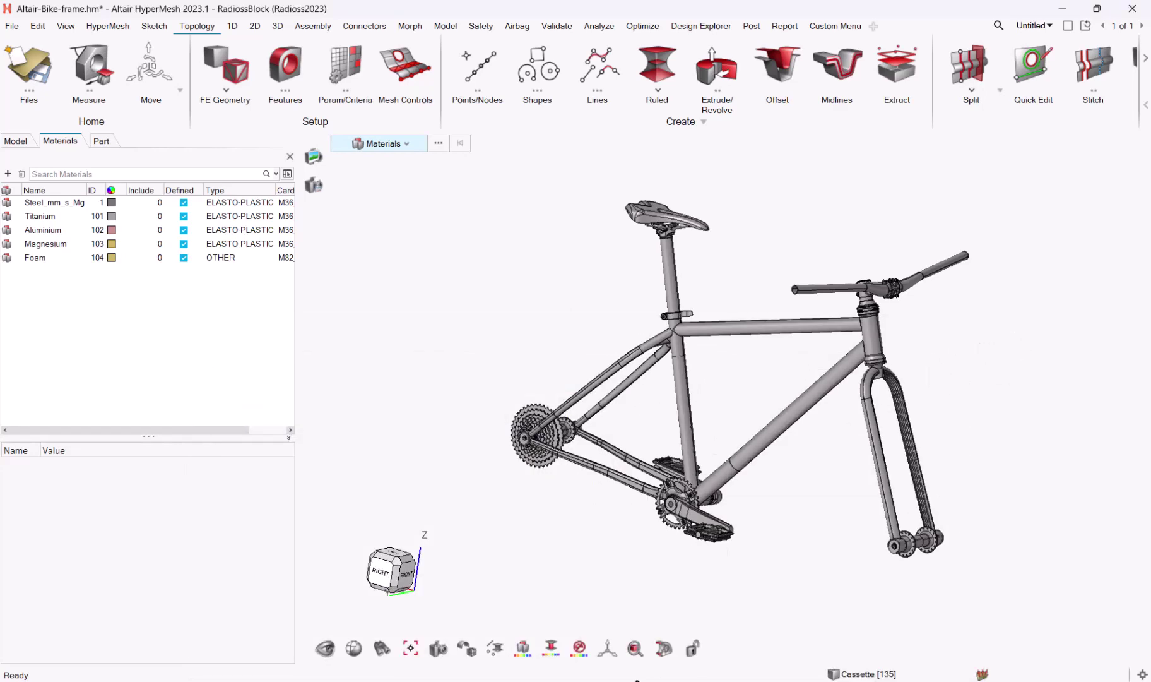